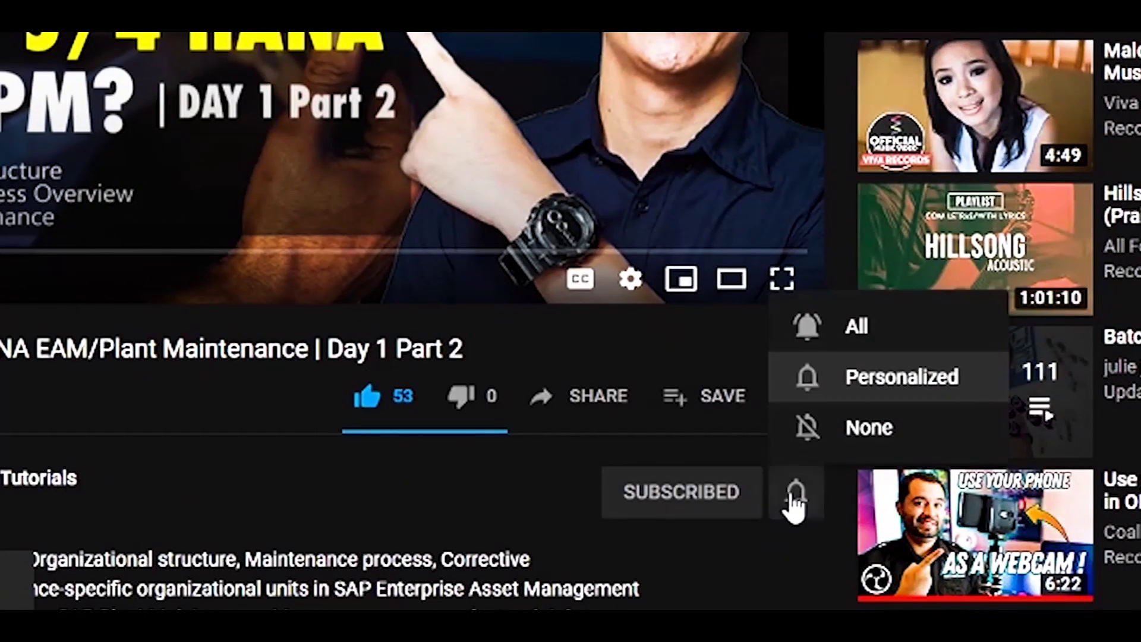
Set the subscribed channel's notification bell to All
{"action": "left_click", "coordinate": [840, 340]}
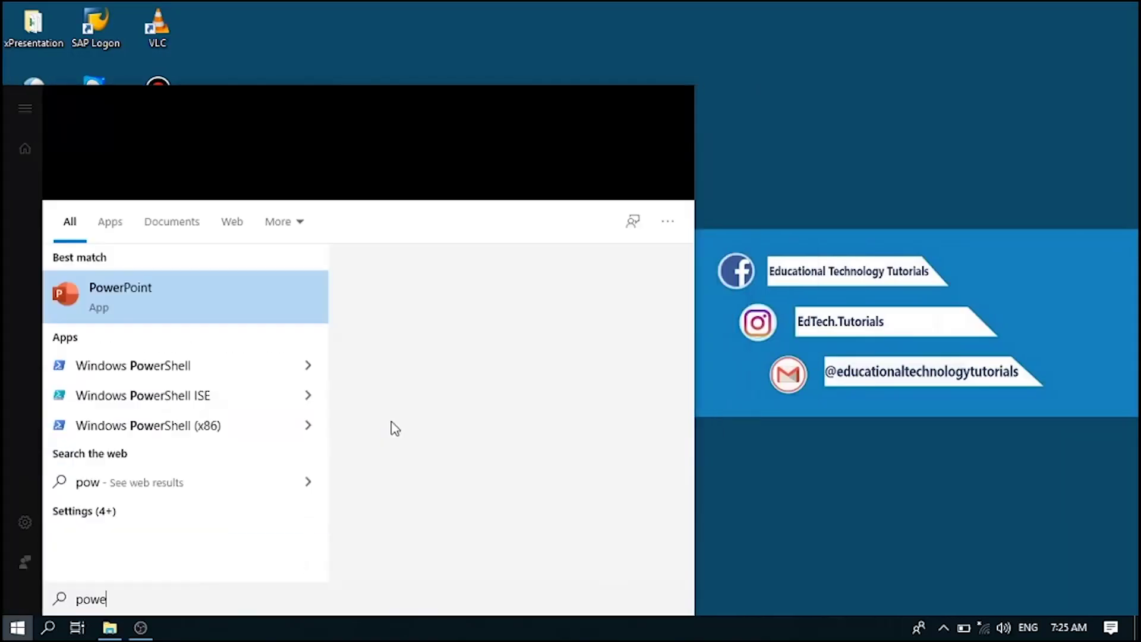
Launch PowerPoint by searching 'power' in Start and create a blank presentation
{"action": "type", "text": "r"}
{"action": "key", "text": "Return"}
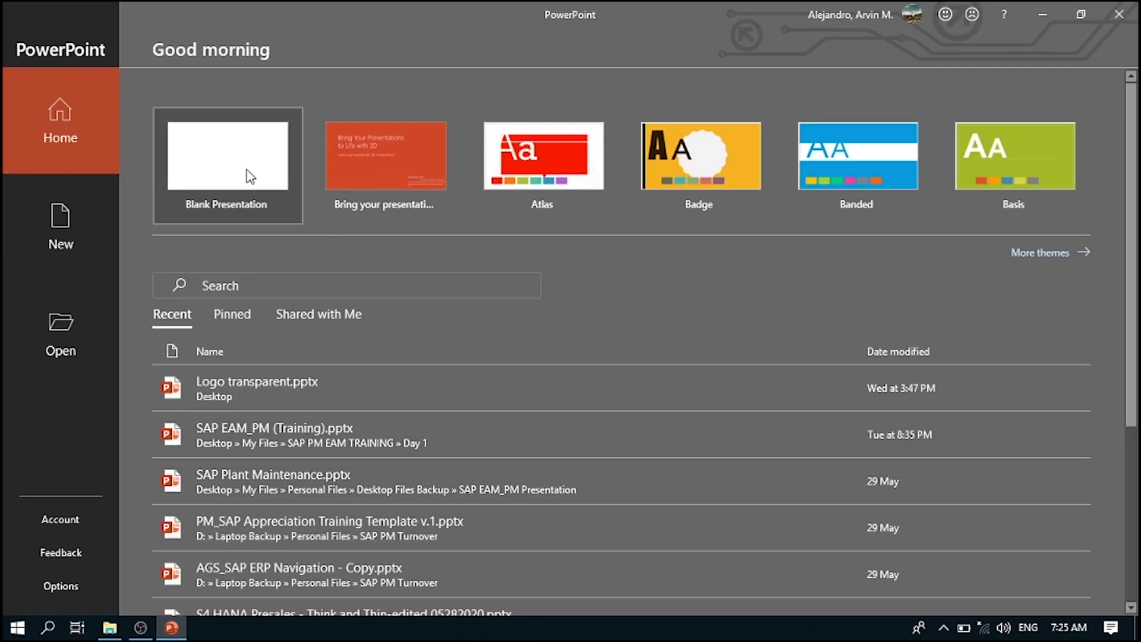
{"action": "left_click", "coordinate": [250, 176]}
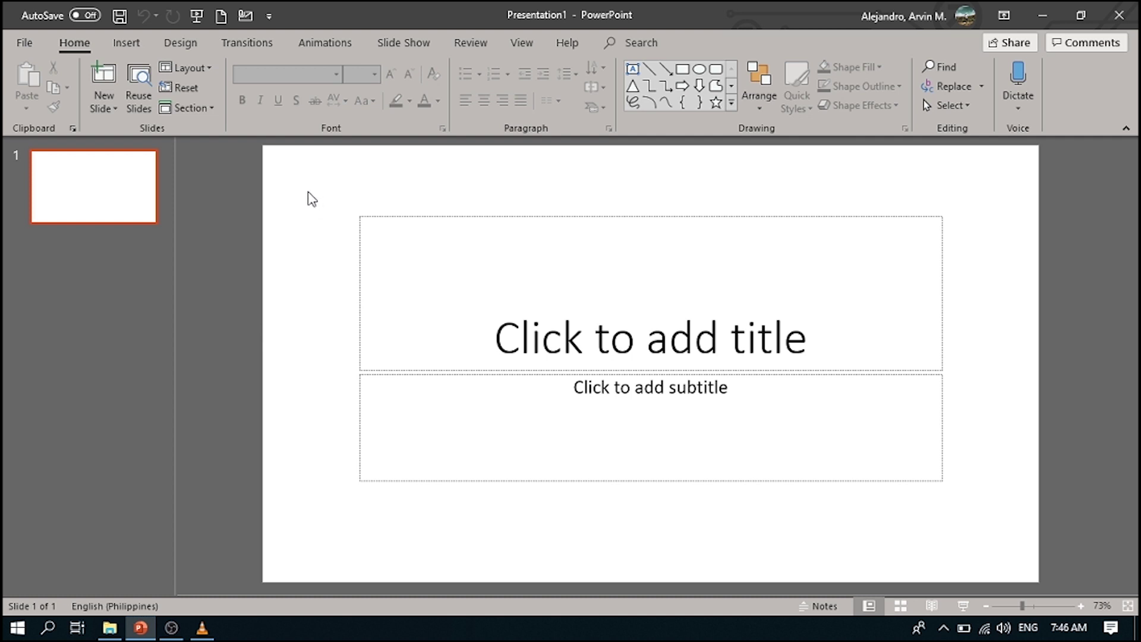
{"action": "left_click", "coordinate": [134, 46]}
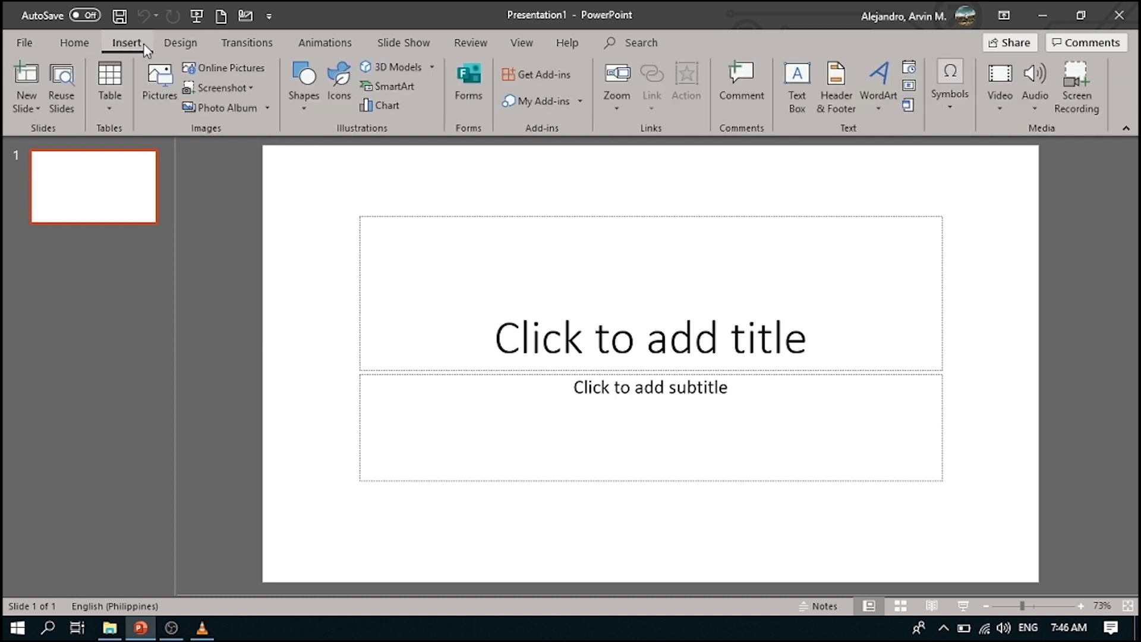
Insert the first Airplane online photo, shrink it from a corner, and move it lower right
{"action": "left_click", "coordinate": [244, 70]}
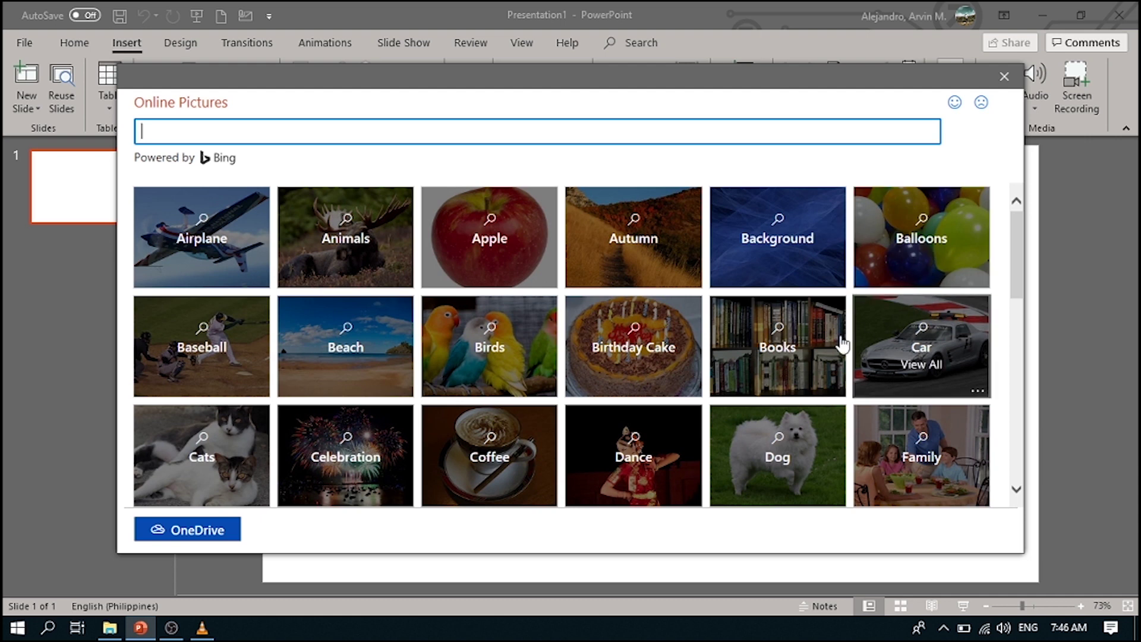
{"action": "scroll", "coordinate": [865, 431], "scroll_direction": "down", "scroll_amount": 5}
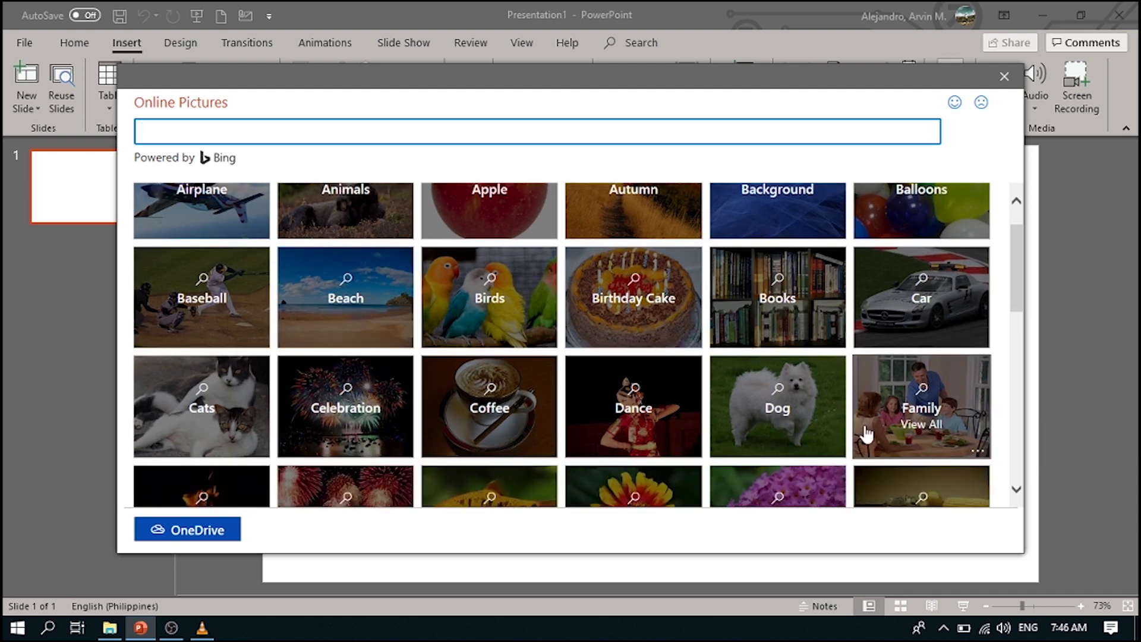
{"action": "scroll", "coordinate": [859, 422], "scroll_direction": "down", "scroll_amount": 5}
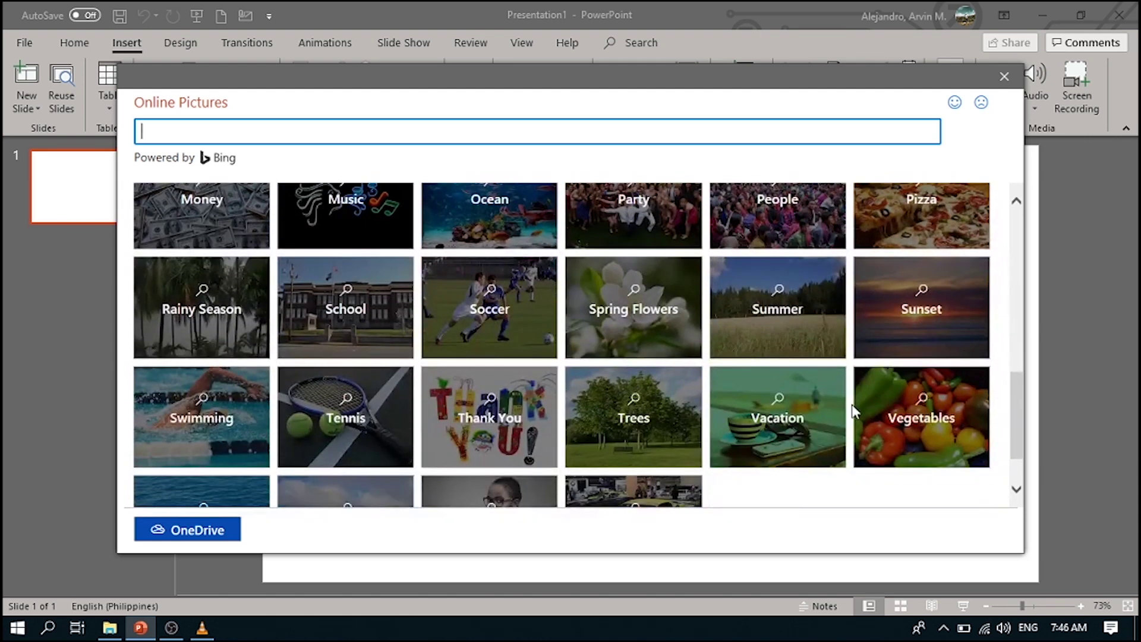
{"action": "scroll", "coordinate": [850, 410], "scroll_direction": "up", "scroll_amount": 7}
{"action": "scroll", "coordinate": [847, 407], "scroll_direction": "up", "scroll_amount": 3}
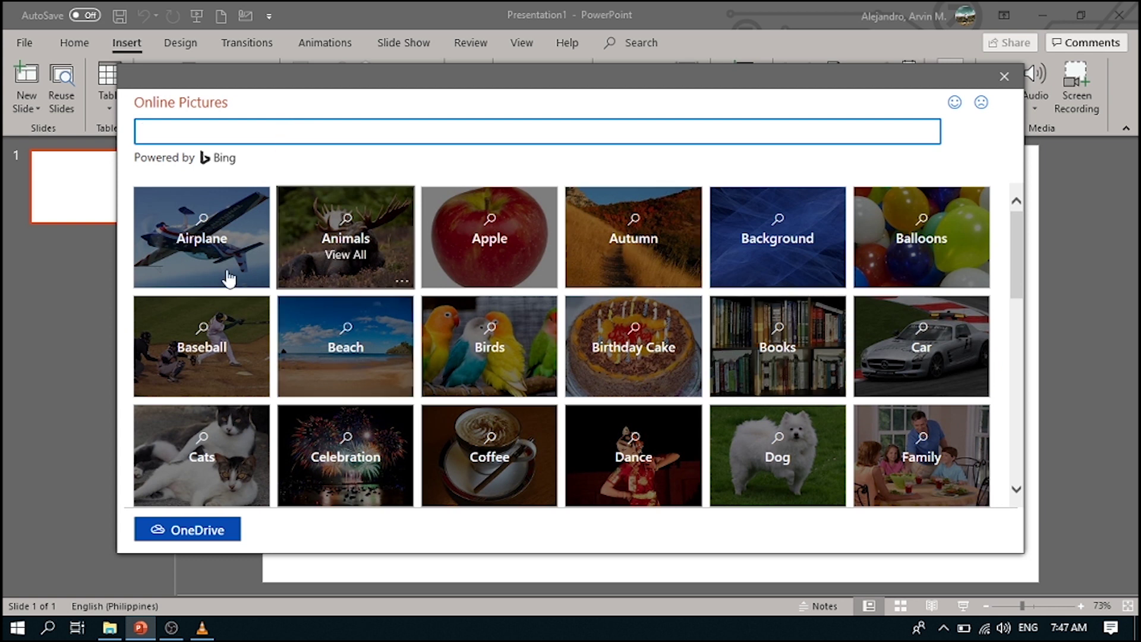
{"action": "left_click", "coordinate": [224, 237]}
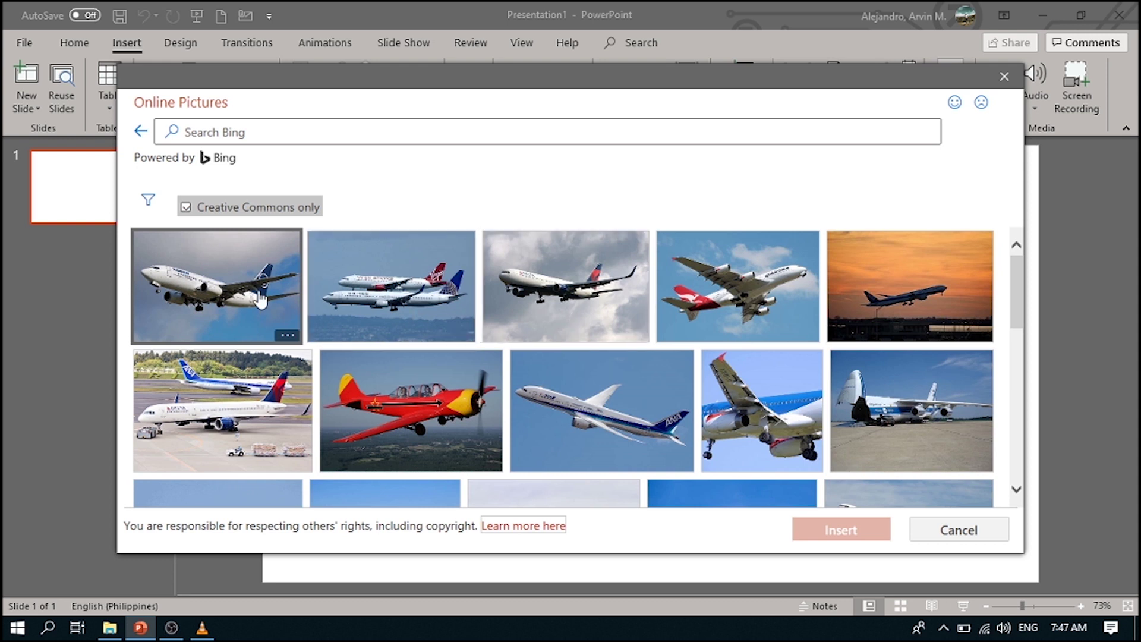
{"action": "left_click", "coordinate": [265, 300]}
{"action": "left_click", "coordinate": [863, 542]}
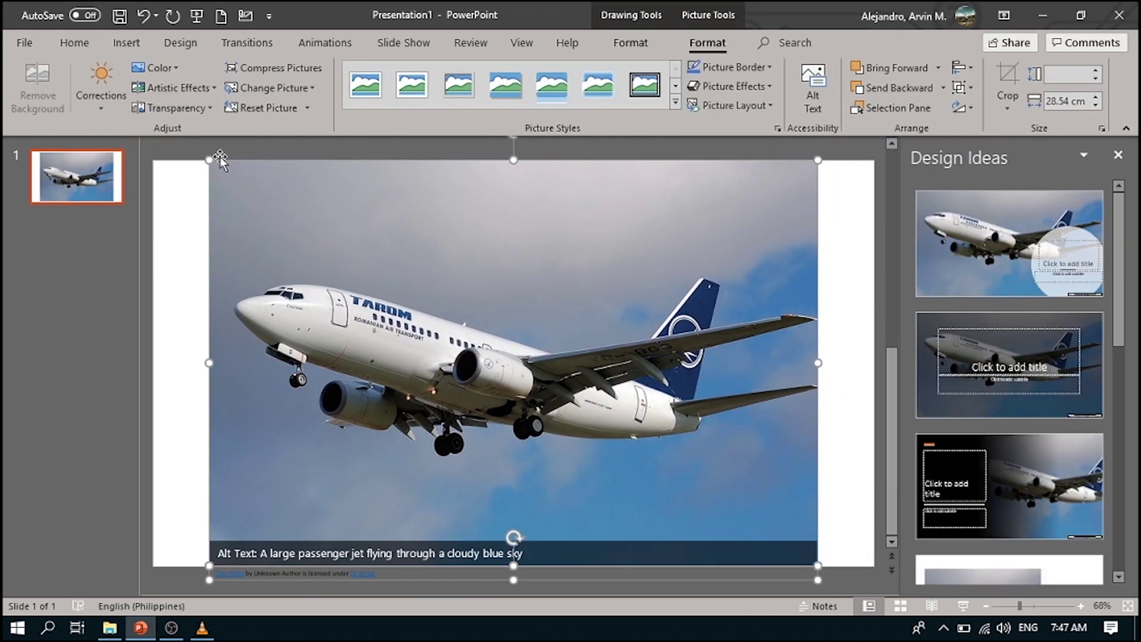
{"action": "left_click_drag", "start_coordinate": [214, 158], "coordinate": [443, 309]}
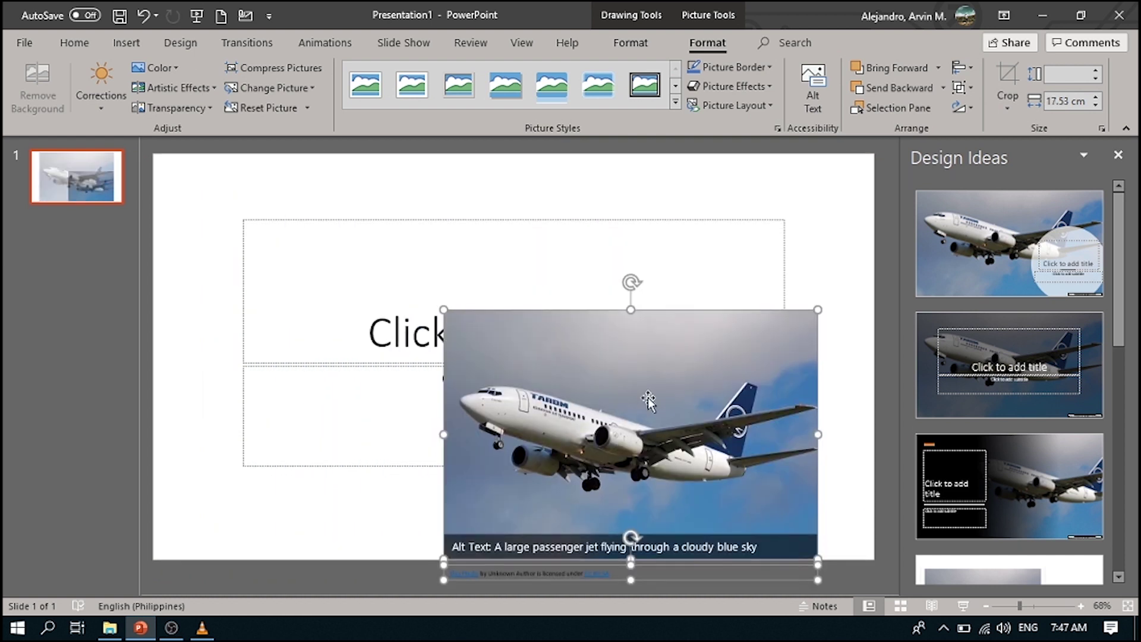
{"action": "left_click_drag", "start_coordinate": [649, 402], "coordinate": [657, 314]}
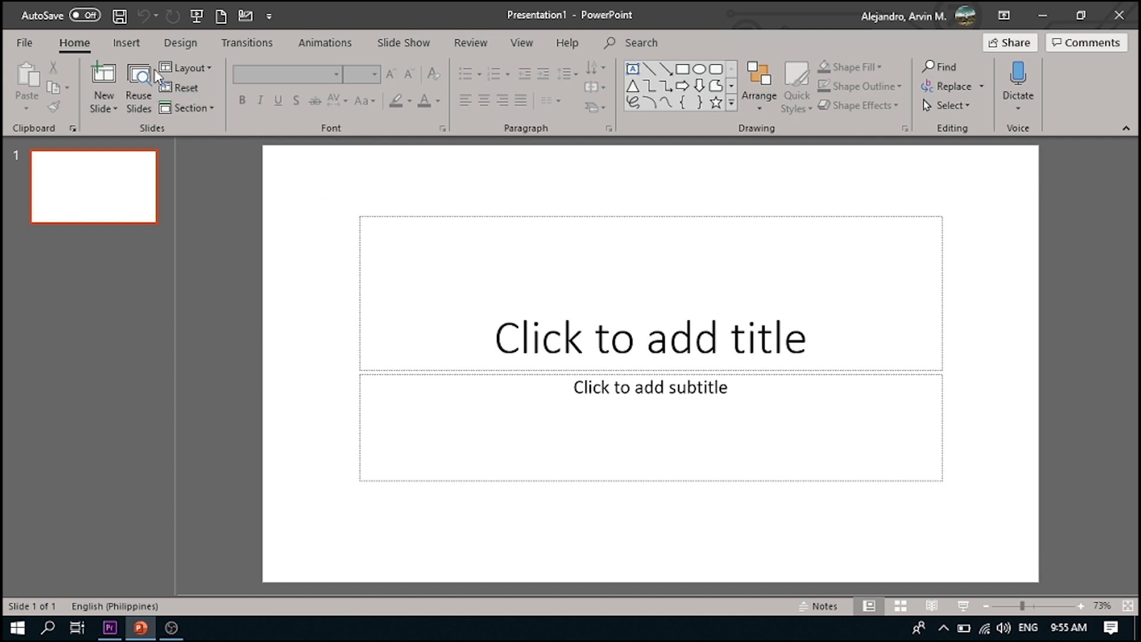
Insert the labrador close-up from the Dog online pictures category
{"action": "left_click", "coordinate": [126, 42]}
{"action": "left_click", "coordinate": [215, 70]}
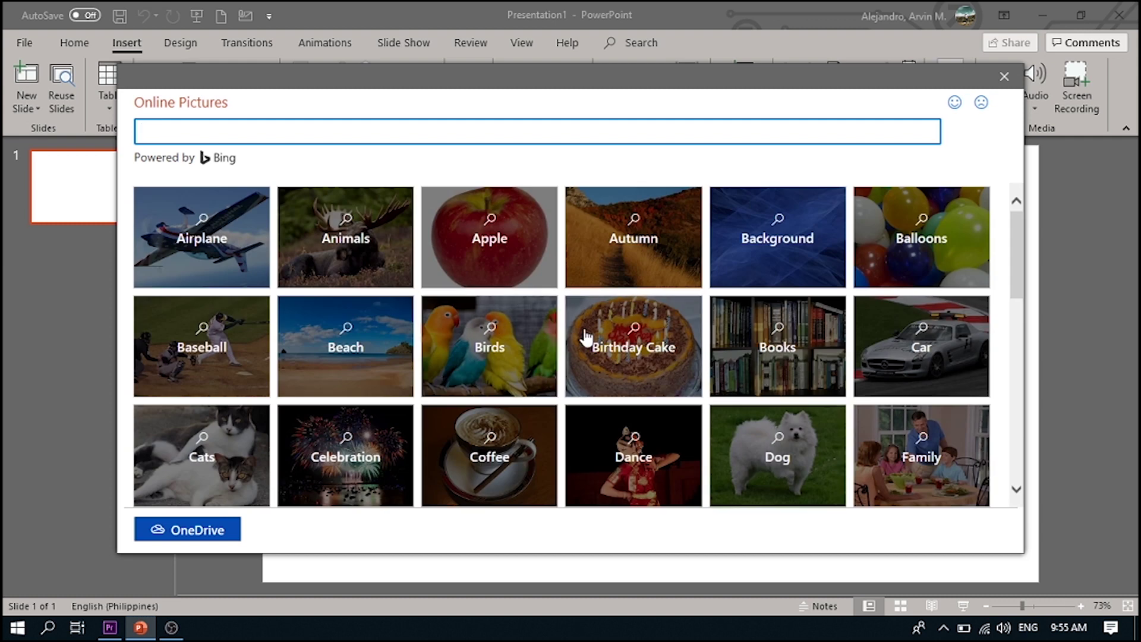
{"action": "left_click", "coordinate": [772, 458]}
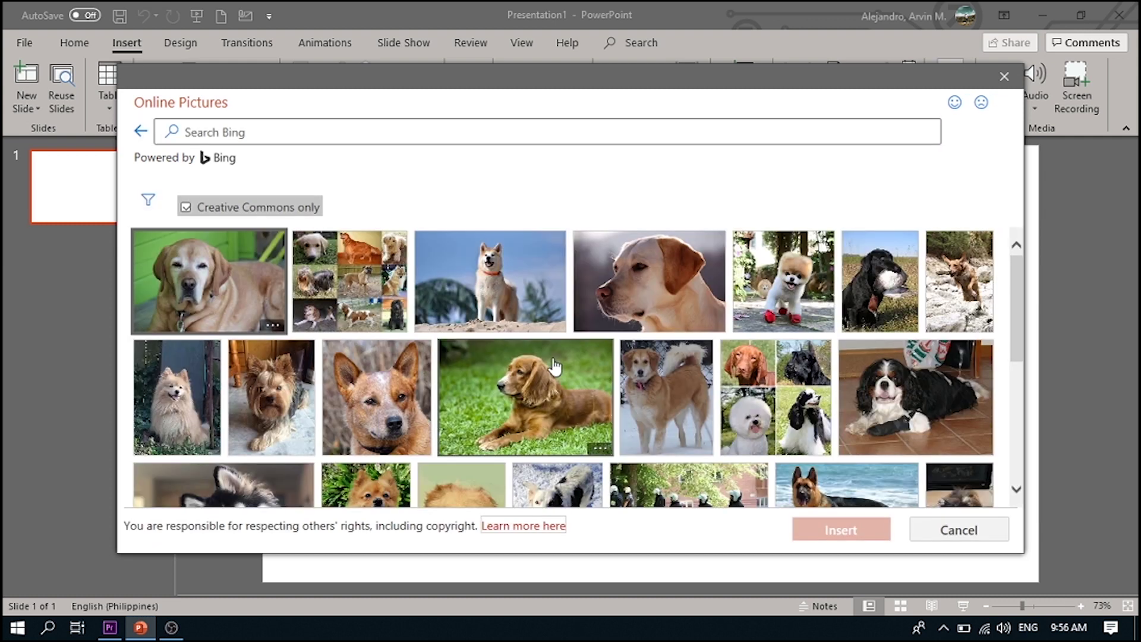
{"action": "left_click", "coordinate": [627, 297]}
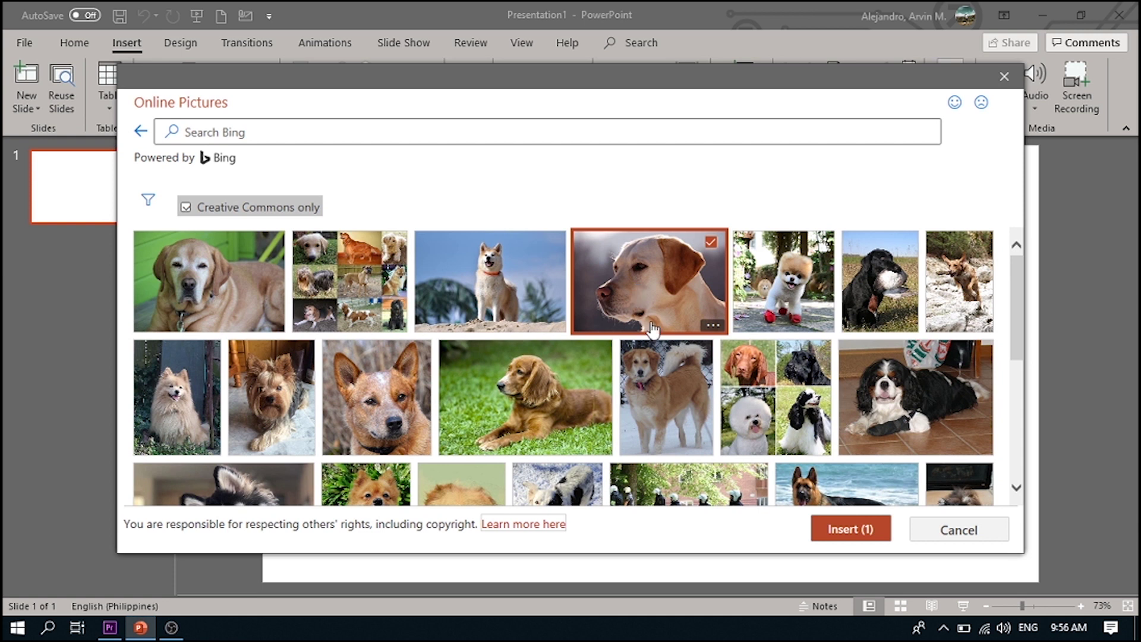
{"action": "left_click", "coordinate": [826, 529]}
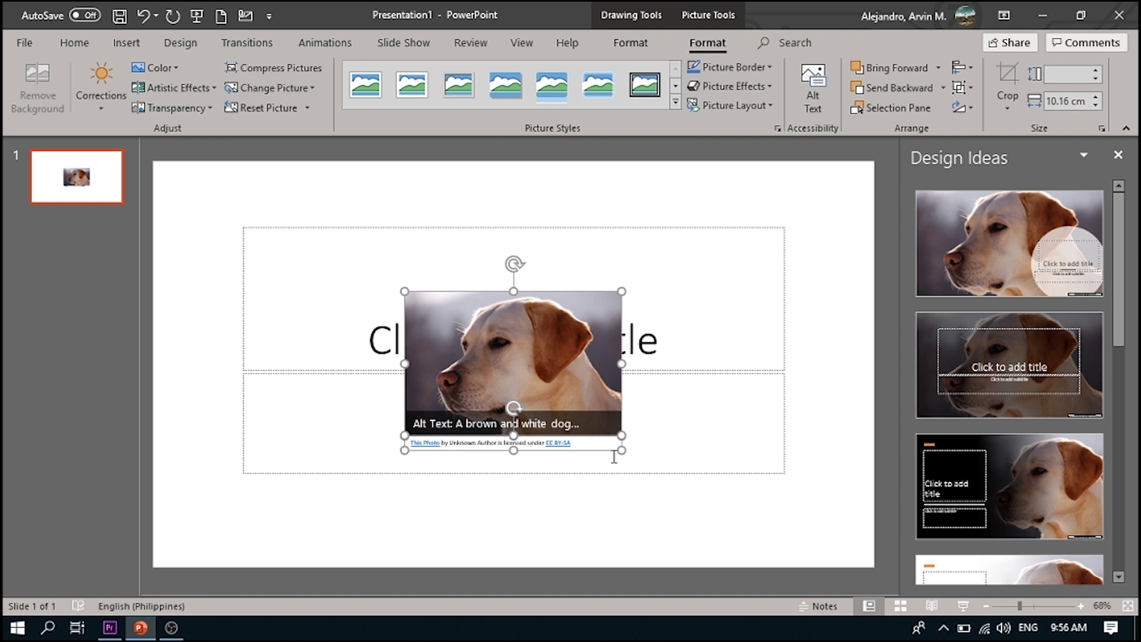
Delete the photo's credit caption and enlarge the dog picture to 15.9 × 23.92 cm
{"action": "left_click", "coordinate": [646, 438]}
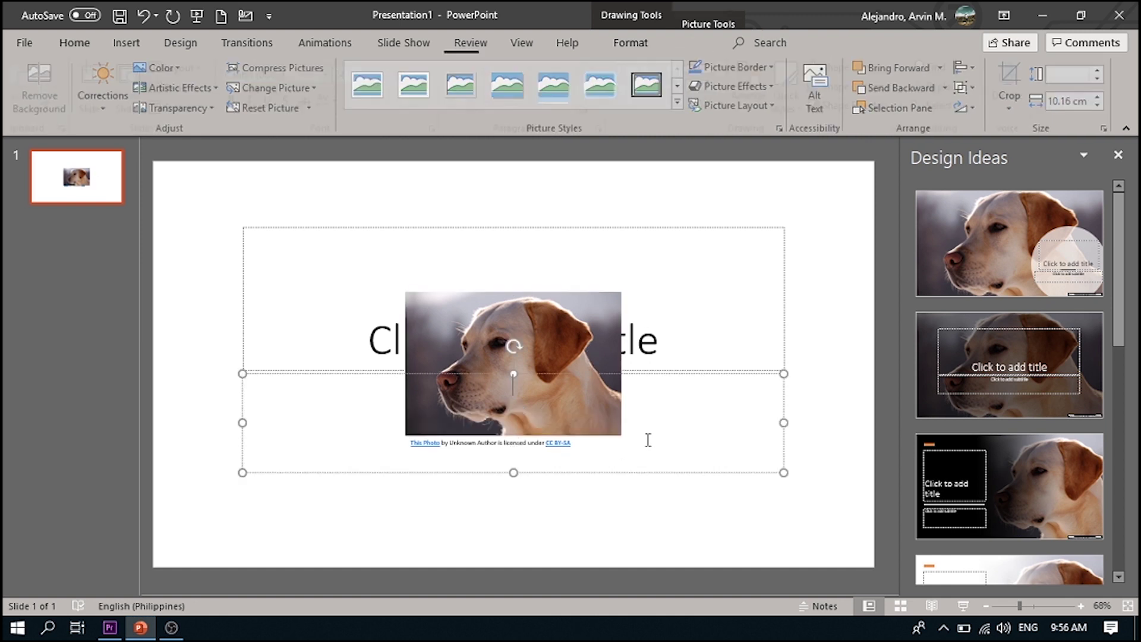
{"action": "left_click", "coordinate": [604, 442]}
{"action": "left_click", "coordinate": [595, 450]}
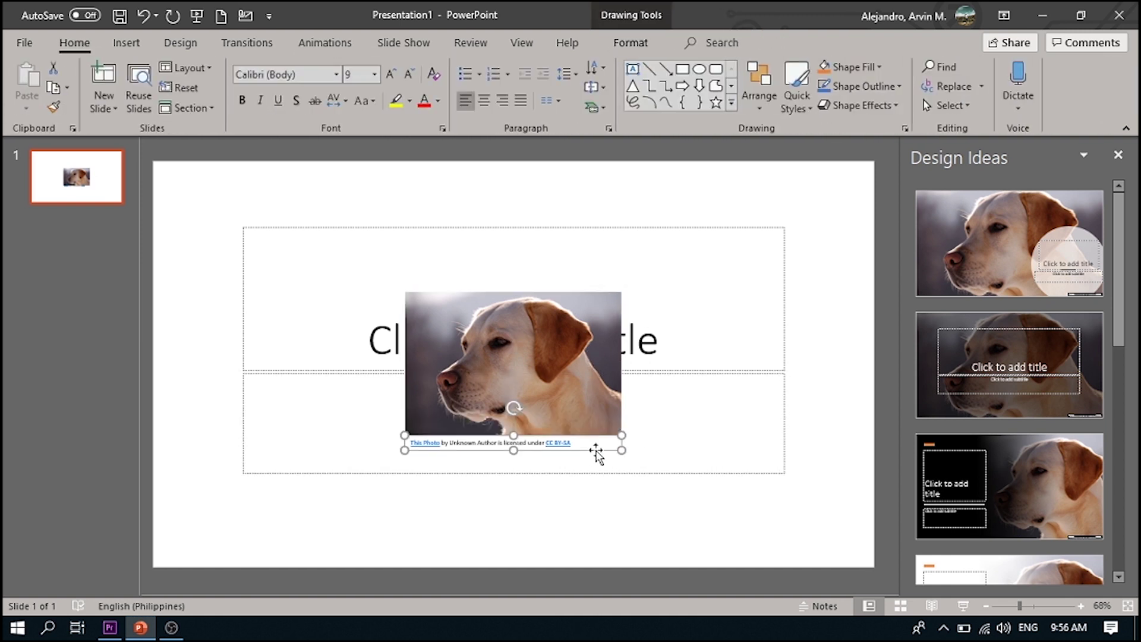
{"action": "key", "text": "Delete"}
{"action": "left_click", "coordinate": [576, 373]}
{"action": "left_click_drag", "start_coordinate": [556, 375], "coordinate": [784, 468]}
{"action": "left_click_drag", "start_coordinate": [622, 270], "coordinate": [628, 250]}
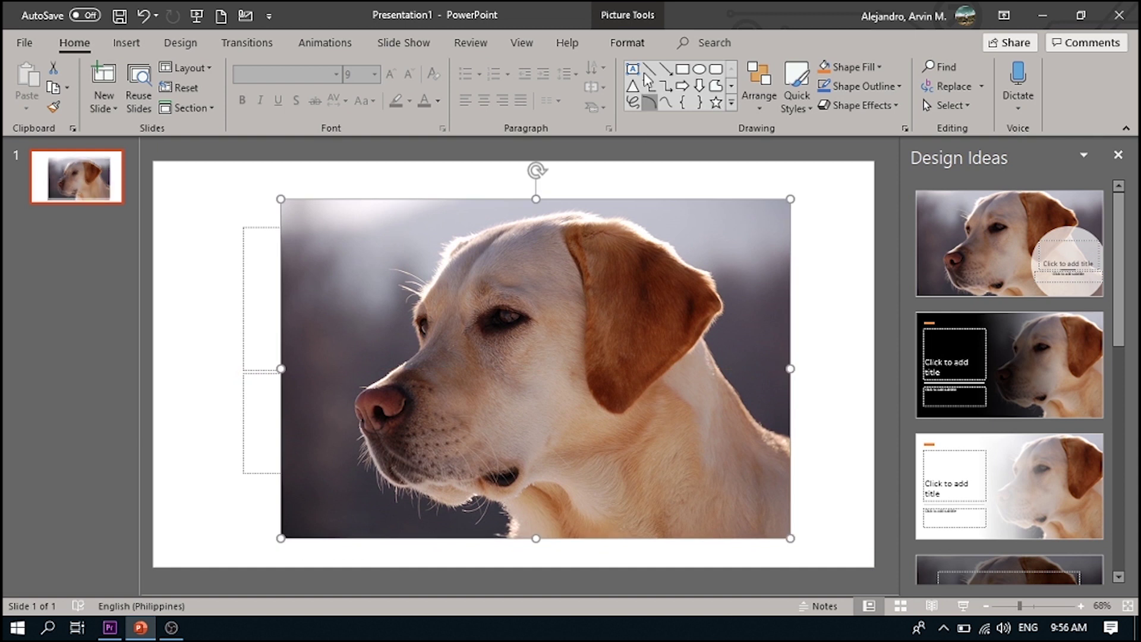
{"action": "left_click", "coordinate": [630, 43]}
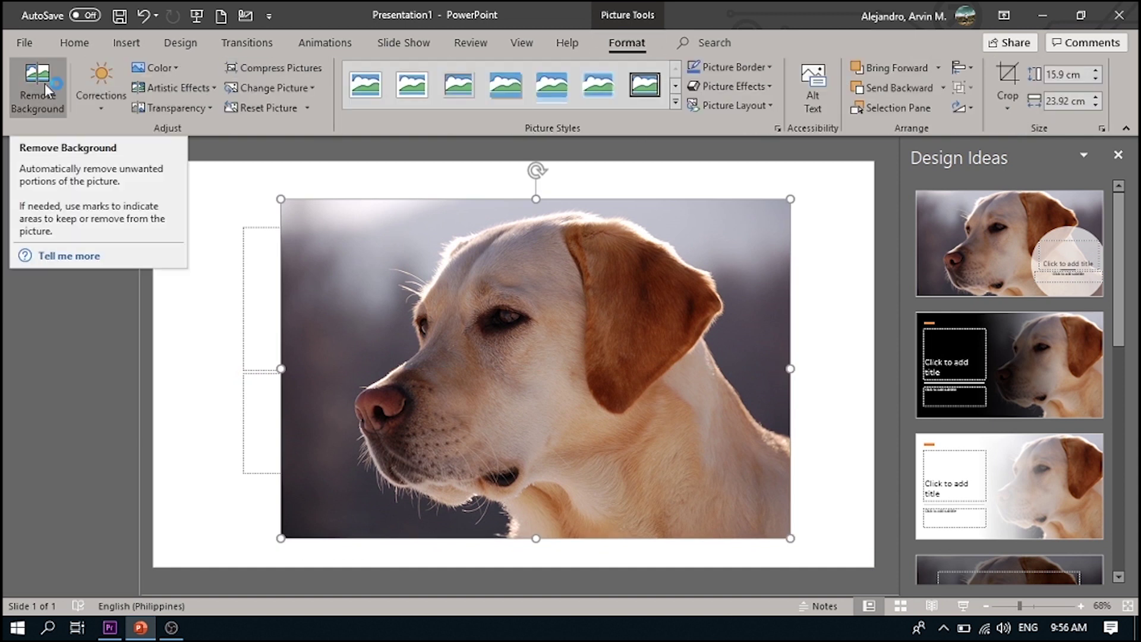
Start Remove Background and mark the dog's chin, neck, chest and head top as areas to keep
{"action": "left_click", "coordinate": [45, 83]}
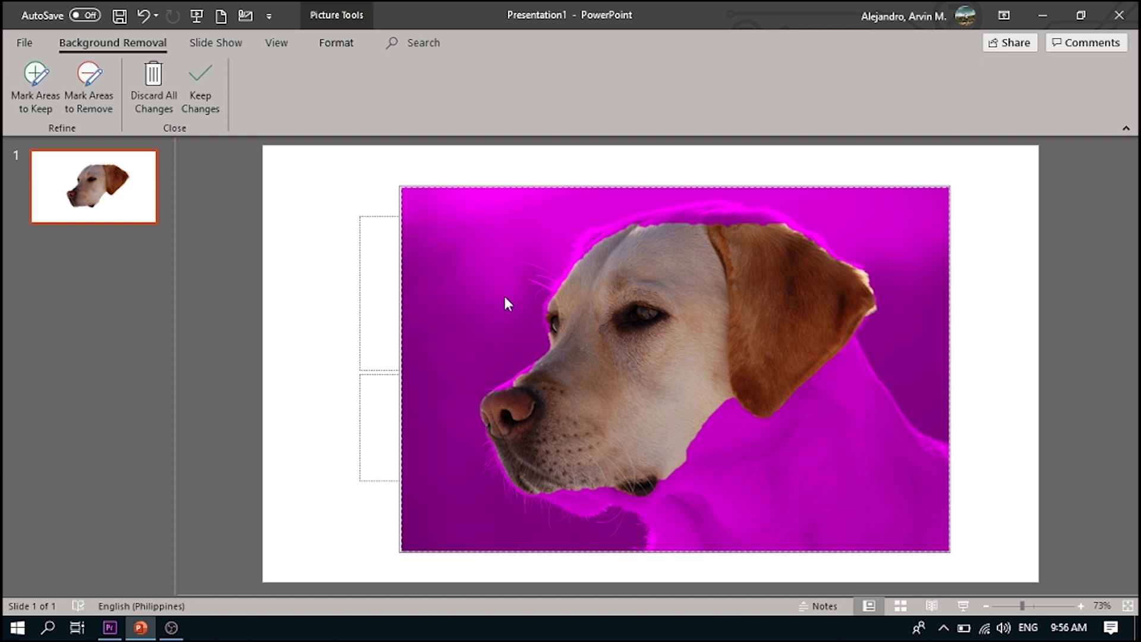
{"action": "left_click", "coordinate": [44, 93]}
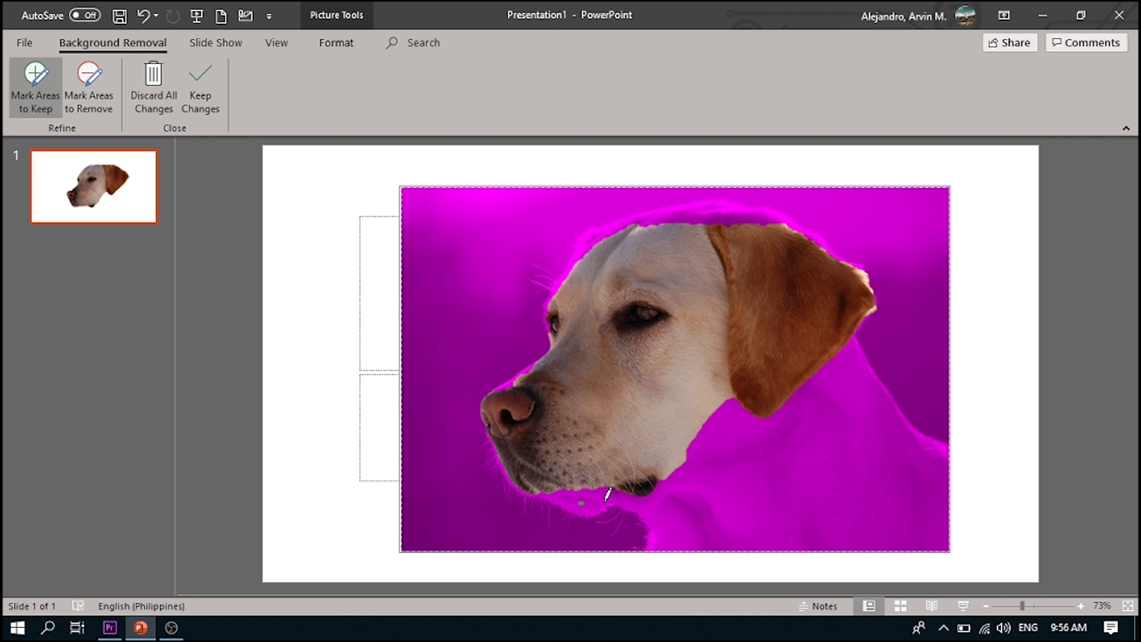
{"action": "left_click_drag", "start_coordinate": [655, 510], "coordinate": [667, 530]}
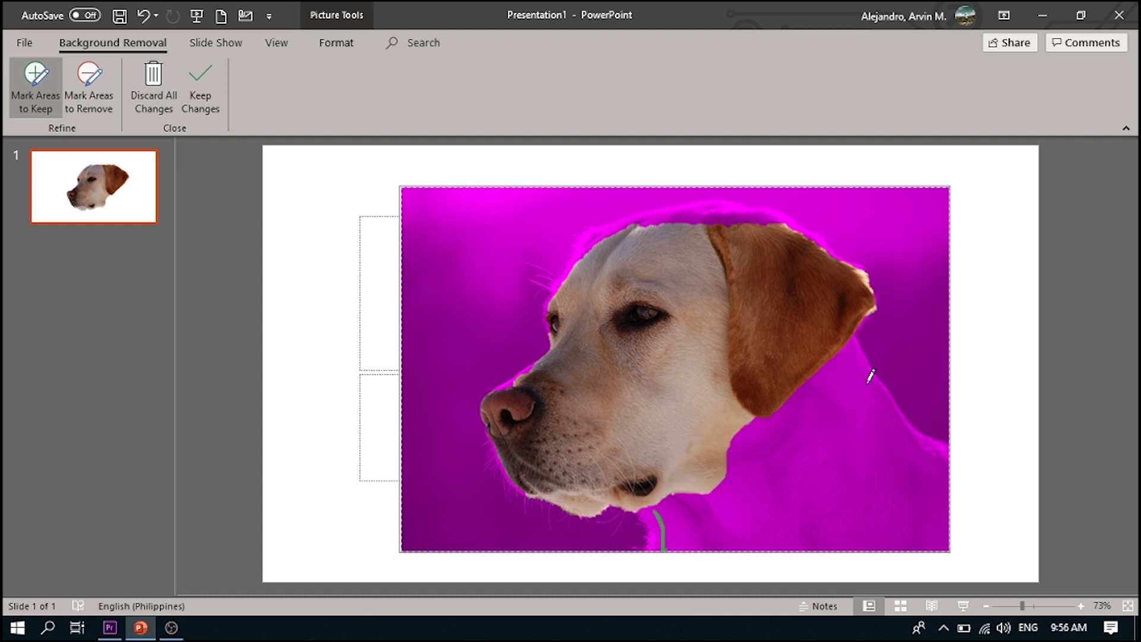
{"action": "left_click_drag", "start_coordinate": [854, 366], "coordinate": [943, 450]}
{"action": "left_click_drag", "start_coordinate": [945, 527], "coordinate": [900, 487]}
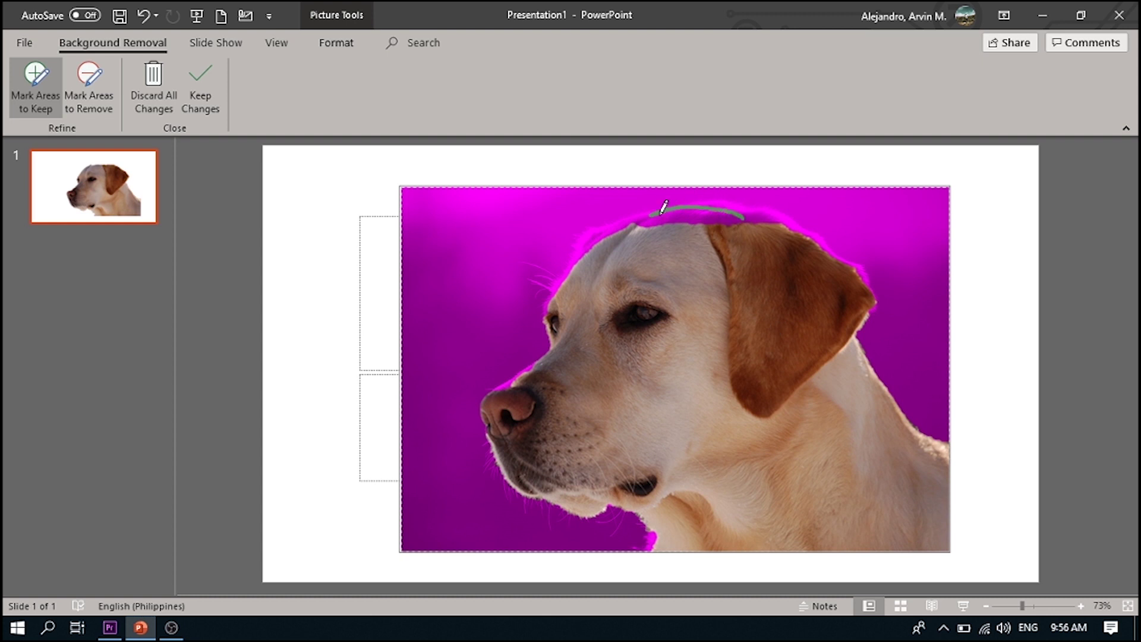
{"action": "left_click_drag", "start_coordinate": [758, 217], "coordinate": [760, 209]}
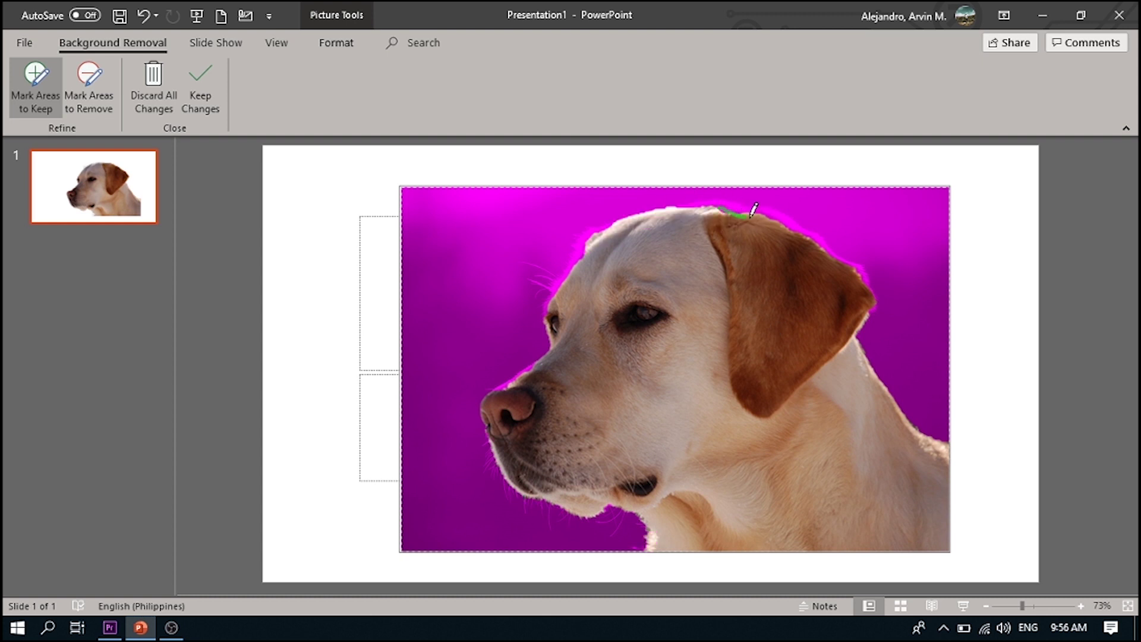
{"action": "left_click_drag", "start_coordinate": [713, 205], "coordinate": [711, 208]}
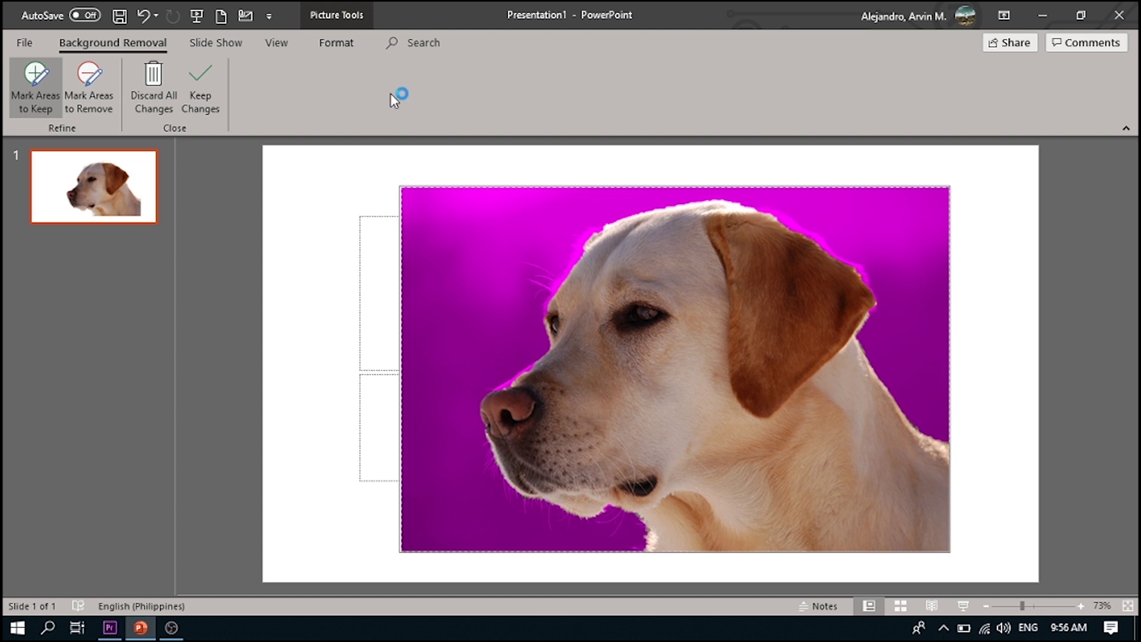
Apply the background removal and move the cut-out dog up and left
{"action": "left_click", "coordinate": [212, 77]}
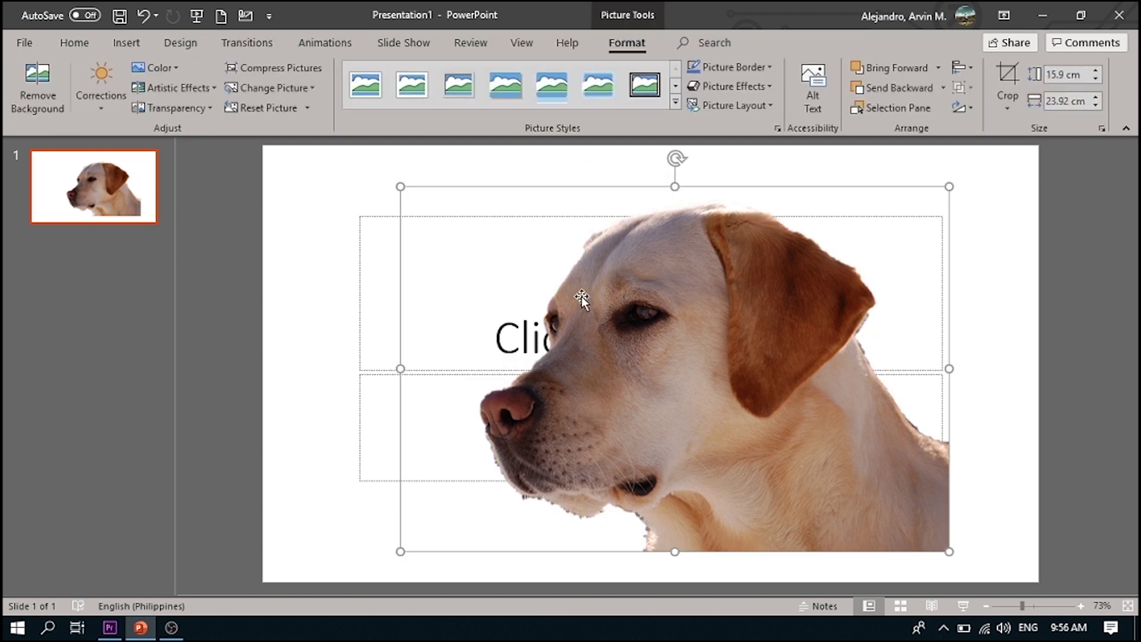
{"action": "left_click_drag", "start_coordinate": [739, 339], "coordinate": [698, 321]}
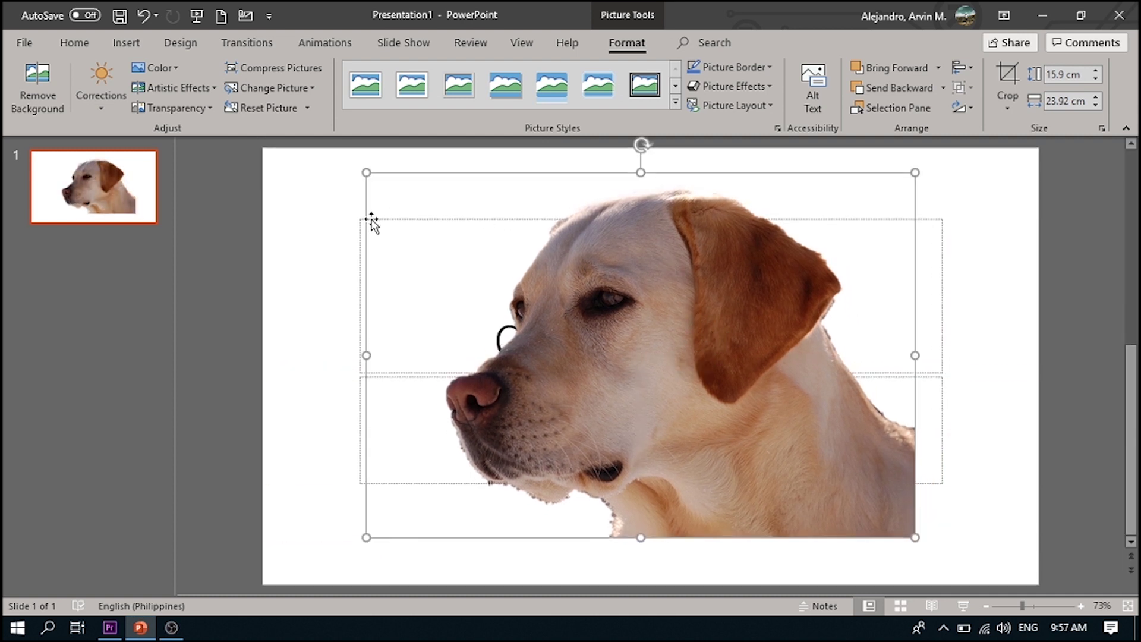
{"action": "left_click", "coordinate": [327, 236]}
{"action": "left_click", "coordinate": [494, 214]}
Save the dog as a PNG on the Desktop, replacing Dog_Transparent.png
{"action": "right_click", "coordinate": [702, 361]}
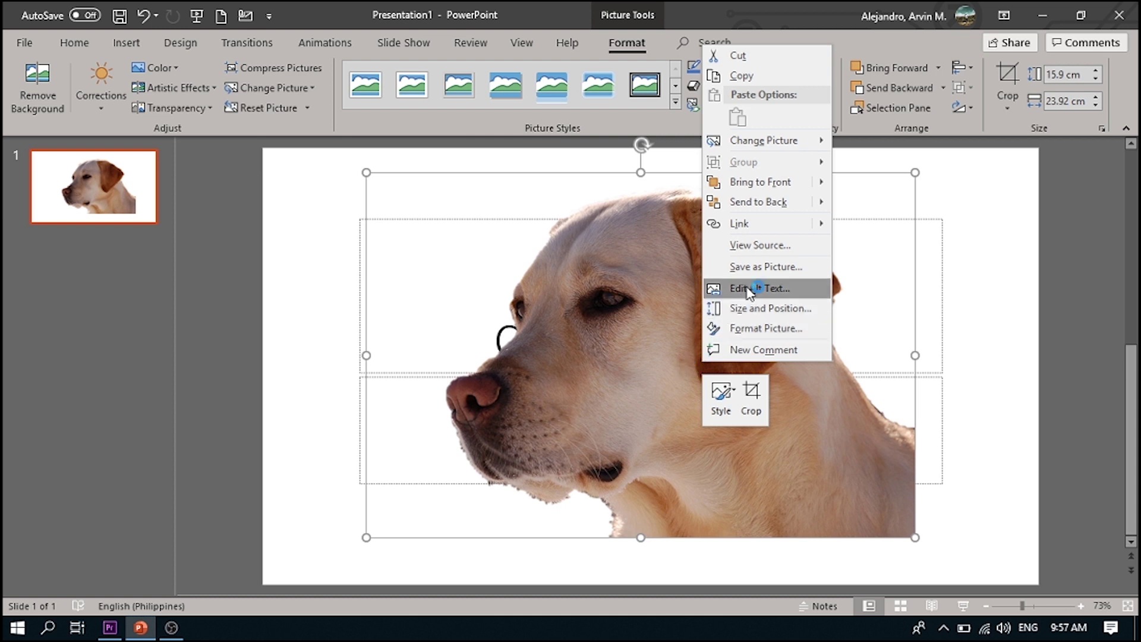
{"action": "left_click", "coordinate": [759, 274]}
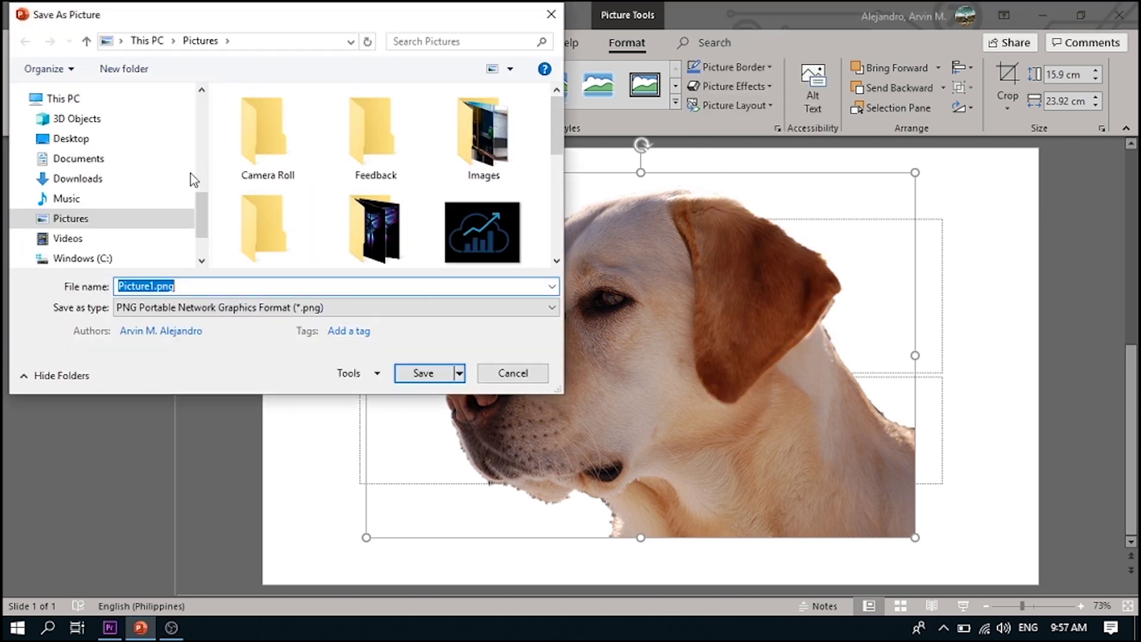
{"action": "left_click", "coordinate": [146, 145]}
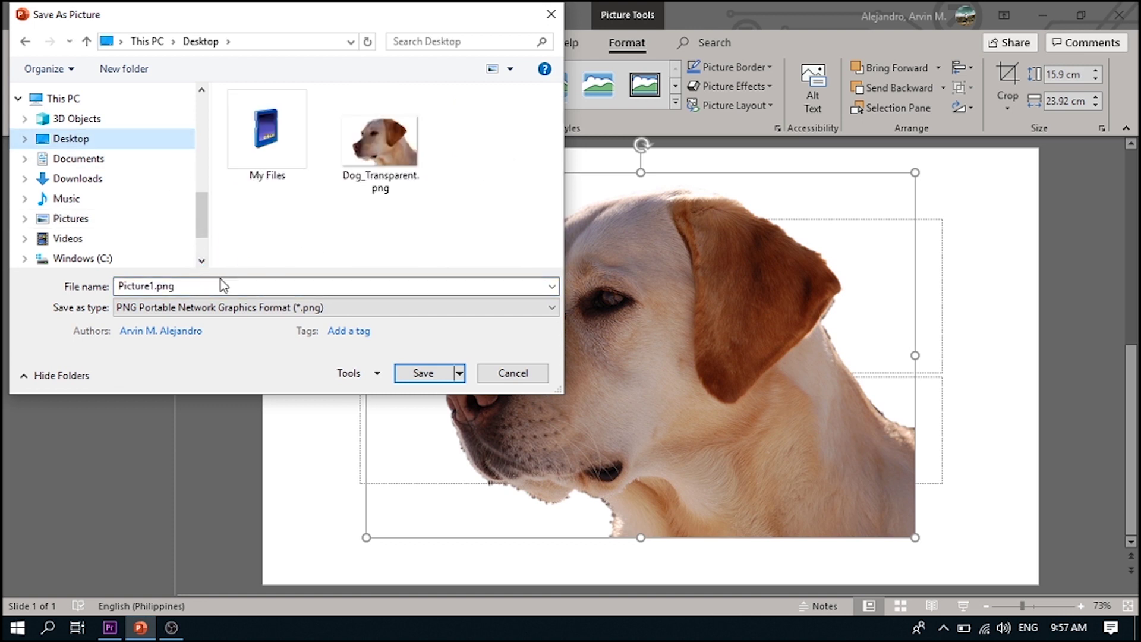
{"action": "left_click", "coordinate": [201, 287]}
{"action": "left_click", "coordinate": [228, 310]}
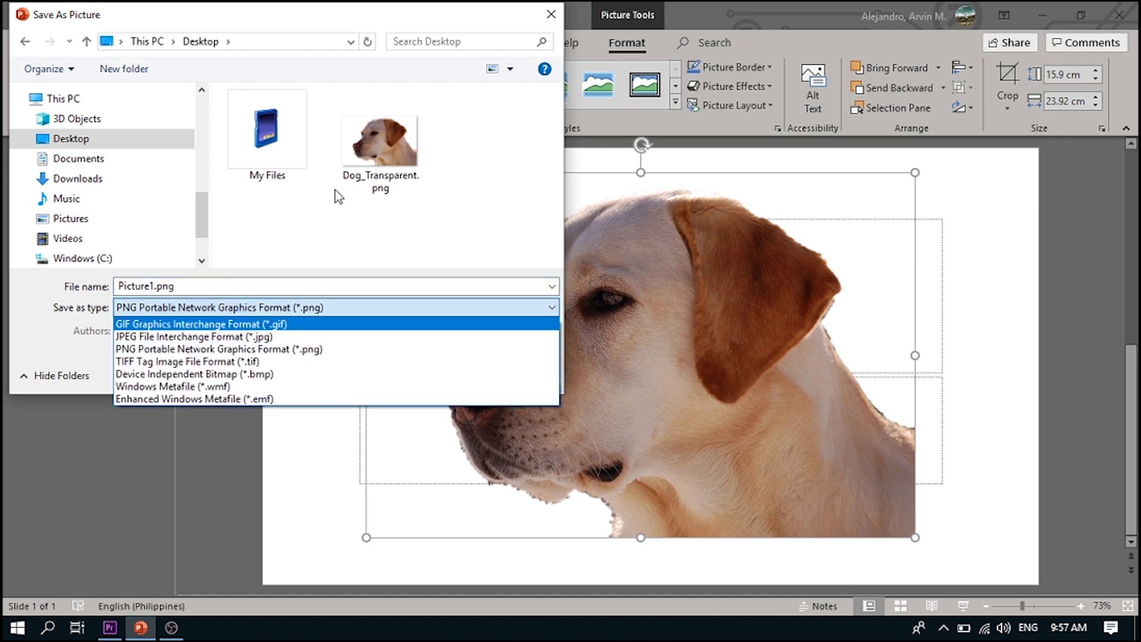
{"action": "left_click", "coordinate": [362, 178]}
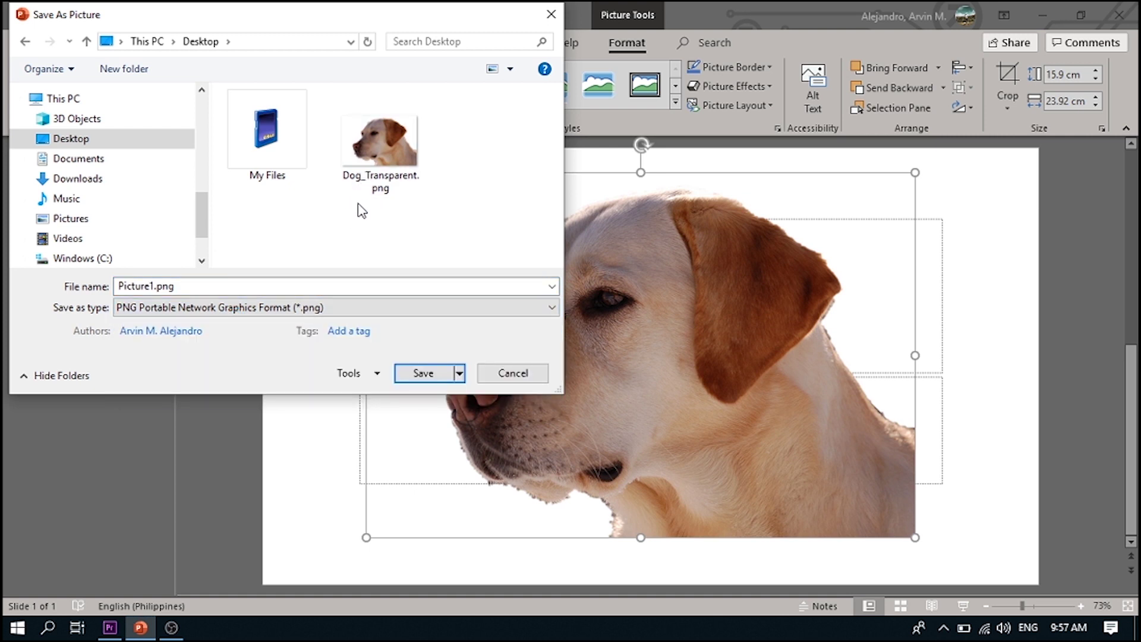
{"action": "left_click", "coordinate": [393, 164]}
{"action": "left_click", "coordinate": [425, 373]}
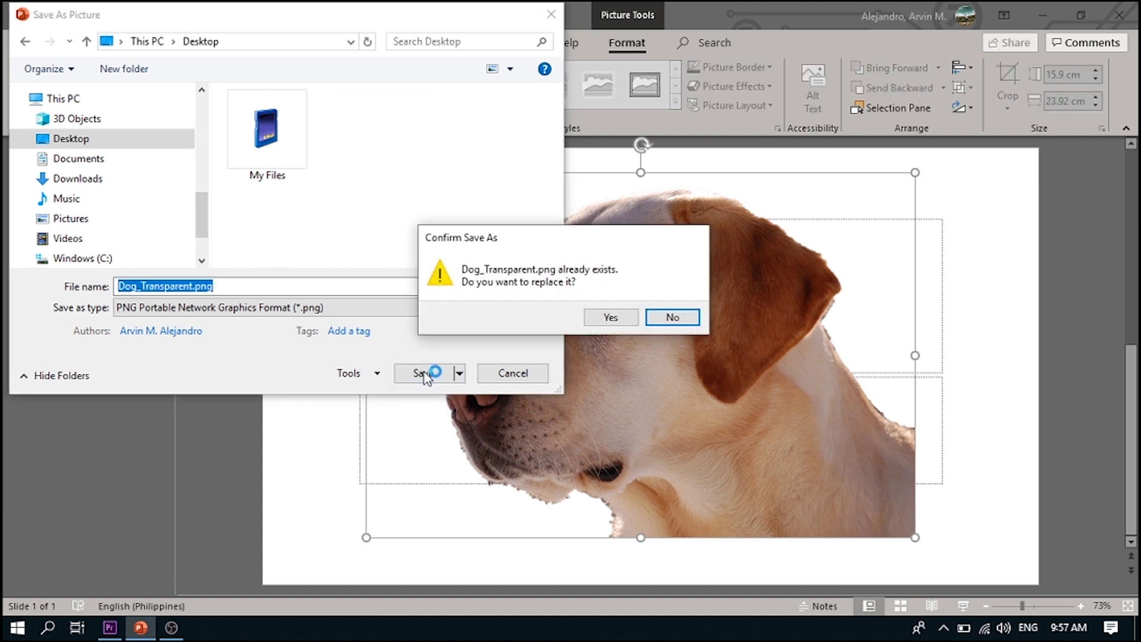
{"action": "left_click", "coordinate": [606, 316]}
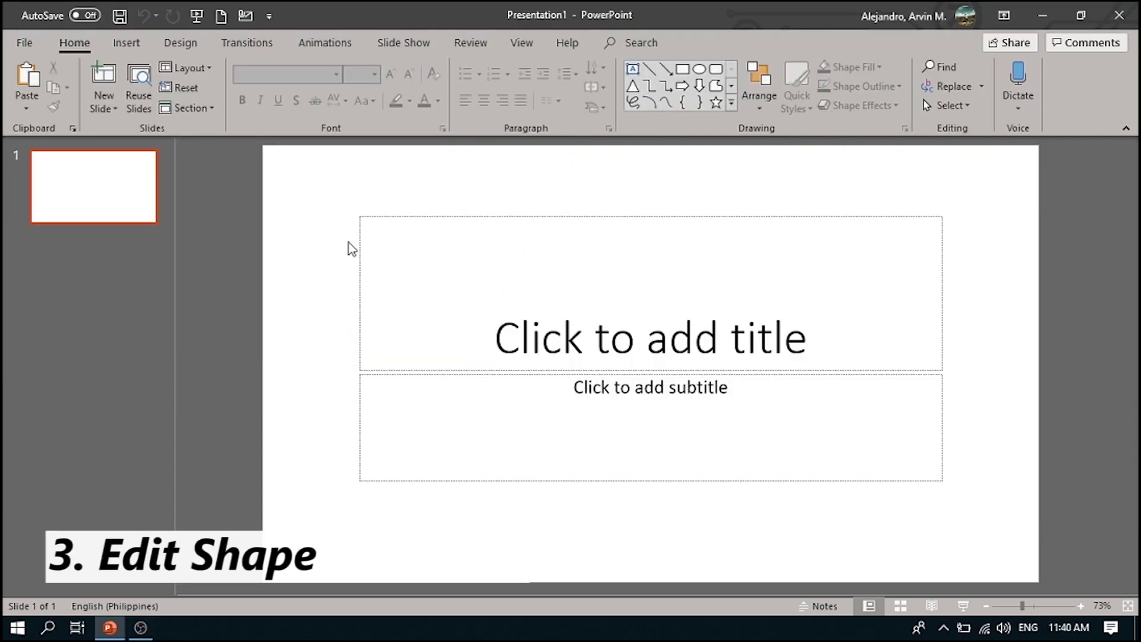
Draw a rectangle near the slide's upper left
{"action": "left_click", "coordinate": [125, 45]}
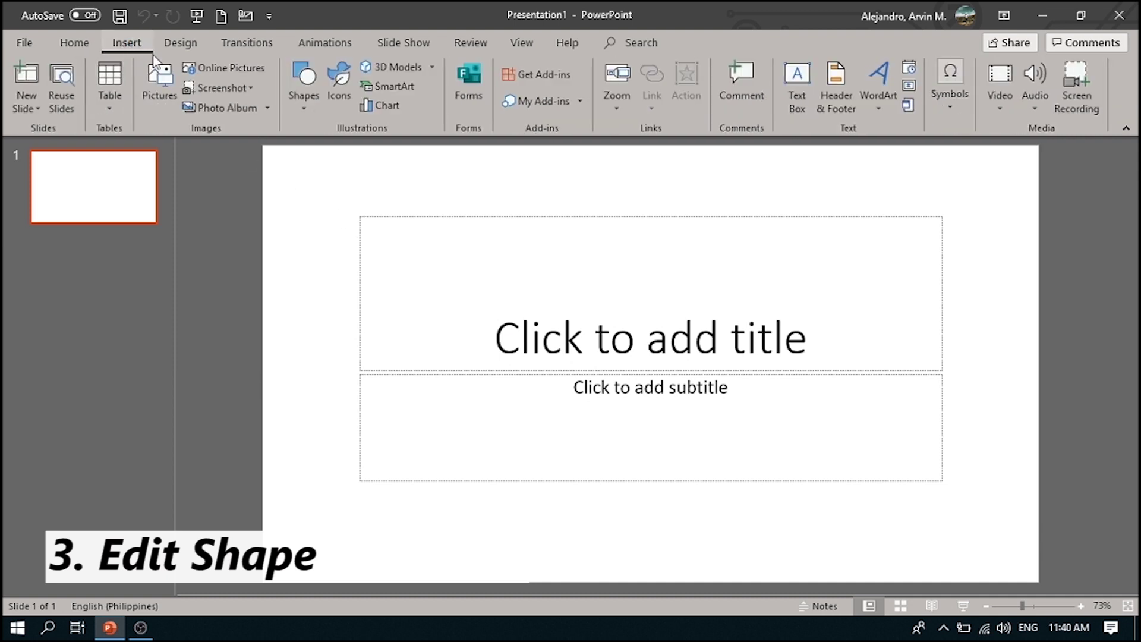
{"action": "left_click", "coordinate": [305, 83]}
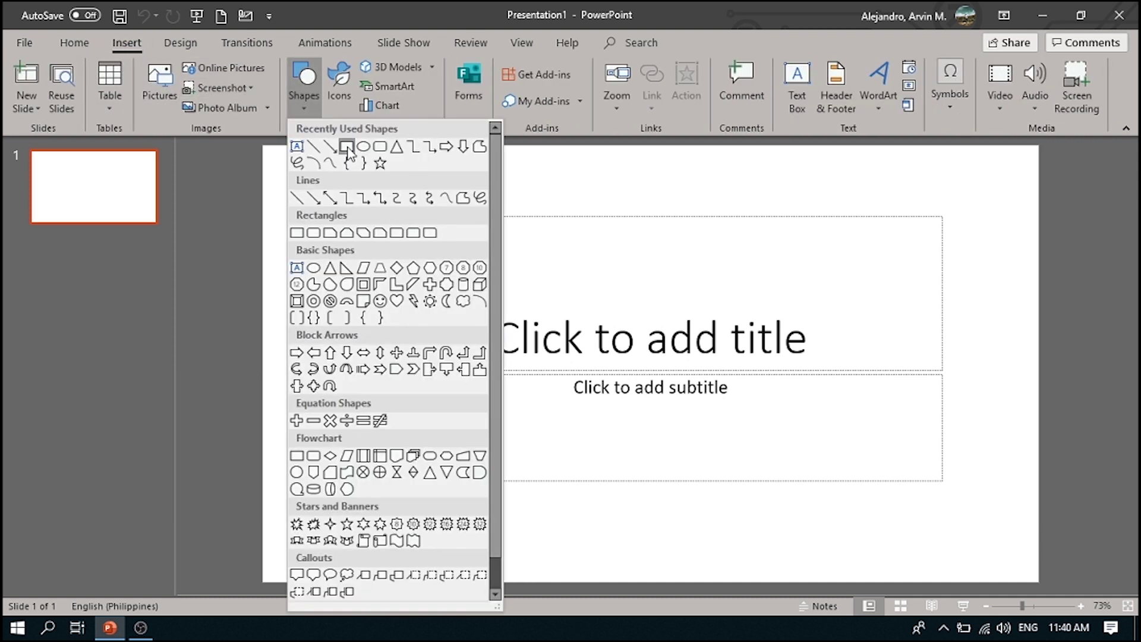
{"action": "left_click", "coordinate": [347, 150]}
{"action": "mouse_move", "coordinate": [309, 196]}
{"action": "left_mouse_down"}
{"action": "mouse_move", "coordinate": [588, 295]}
{"action": "mouse_move", "coordinate": [620, 349]}
{"action": "left_mouse_up"}
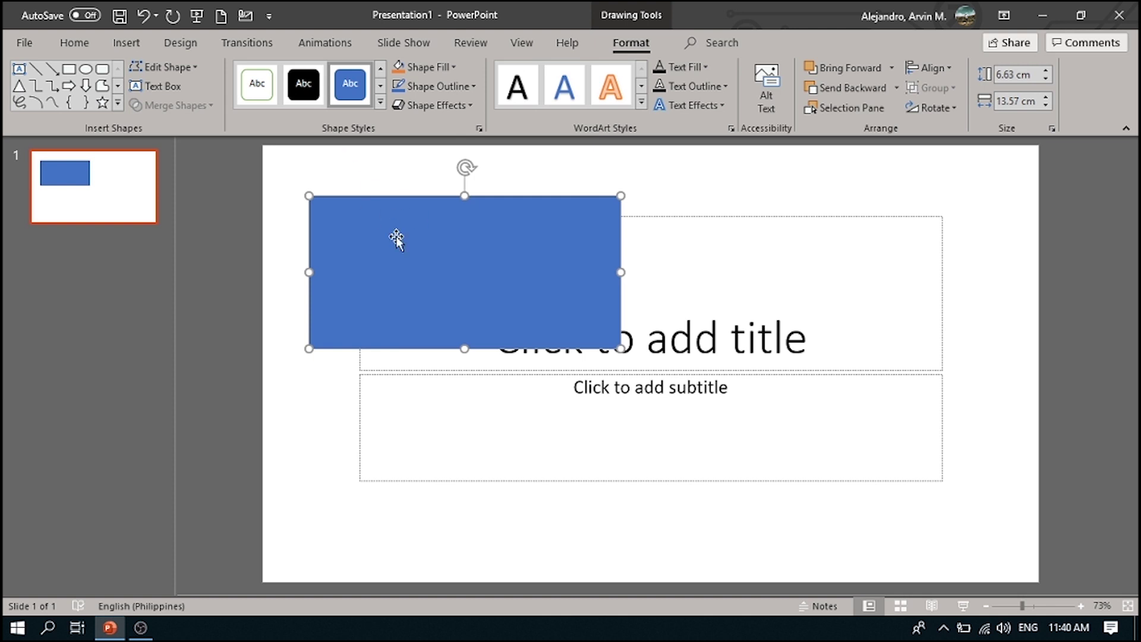
Use Edit Points to curve the rectangle's bottom, right, left and top edges into waves
{"action": "left_click", "coordinate": [199, 69]}
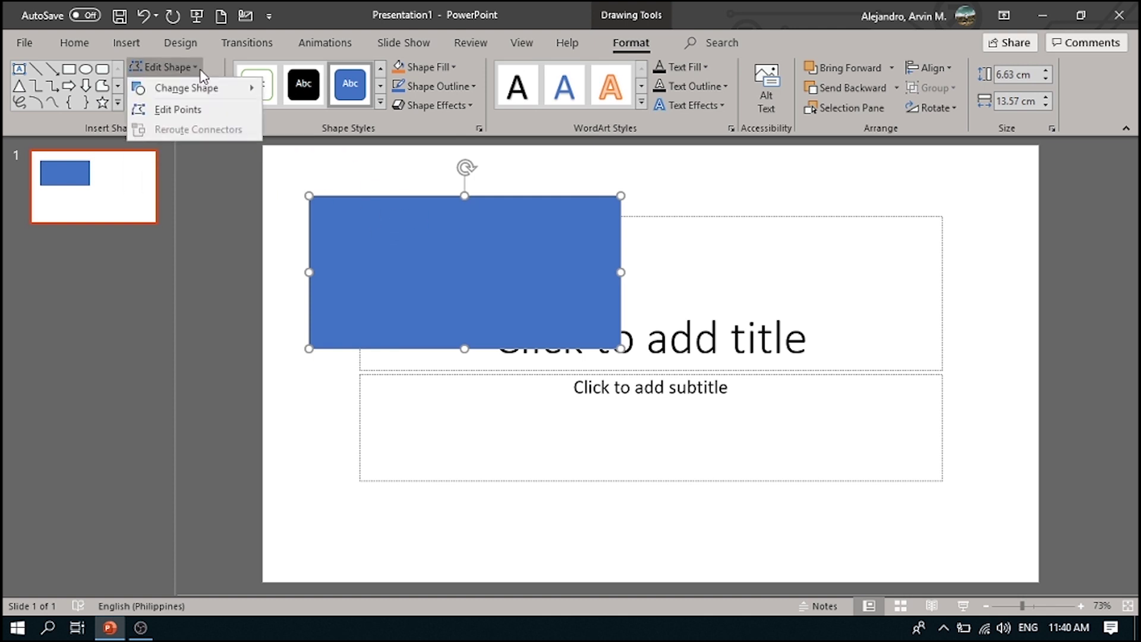
{"action": "left_click", "coordinate": [199, 109]}
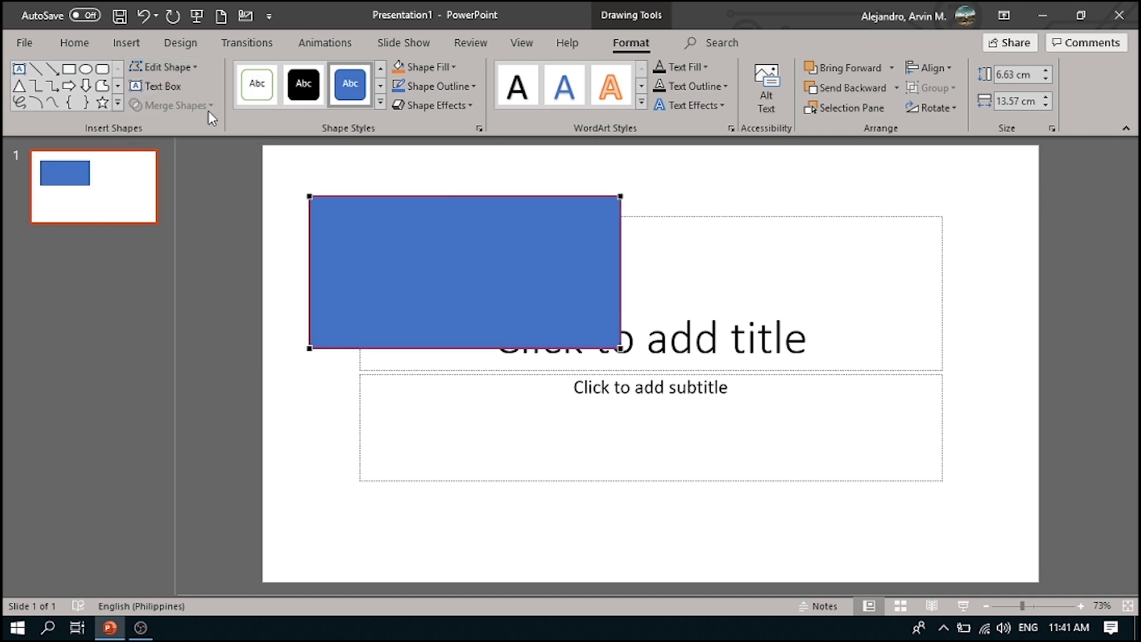
{"action": "left_click", "coordinate": [620, 347]}
{"action": "left_click_drag", "start_coordinate": [522, 347], "coordinate": [518, 265]}
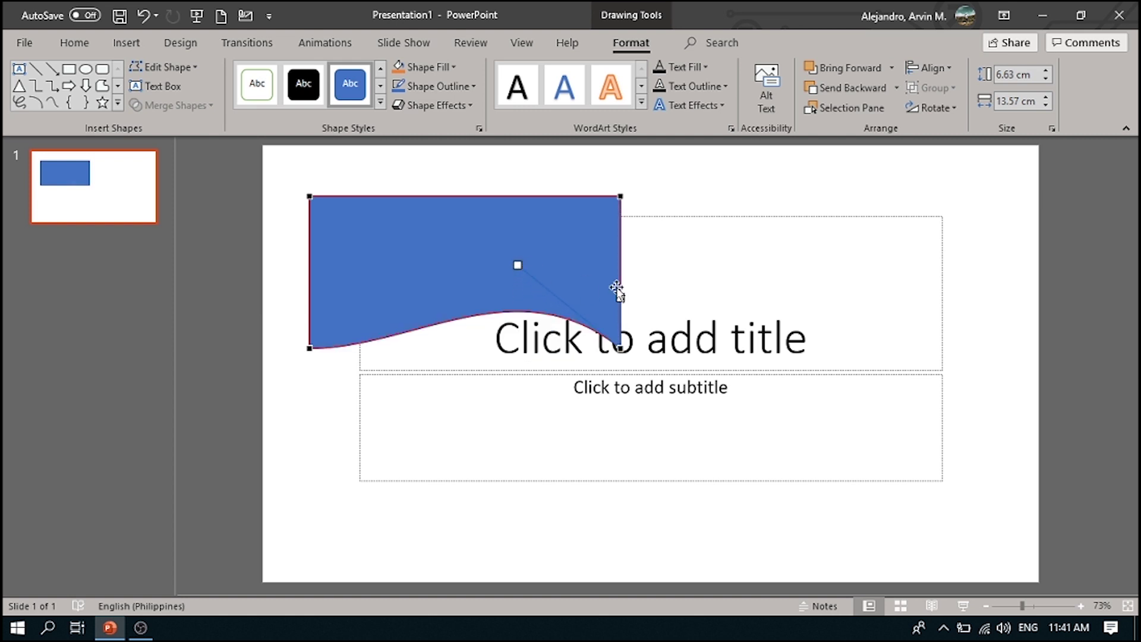
{"action": "left_click_drag", "start_coordinate": [618, 292], "coordinate": [576, 293]}
{"action": "left_click", "coordinate": [313, 199]}
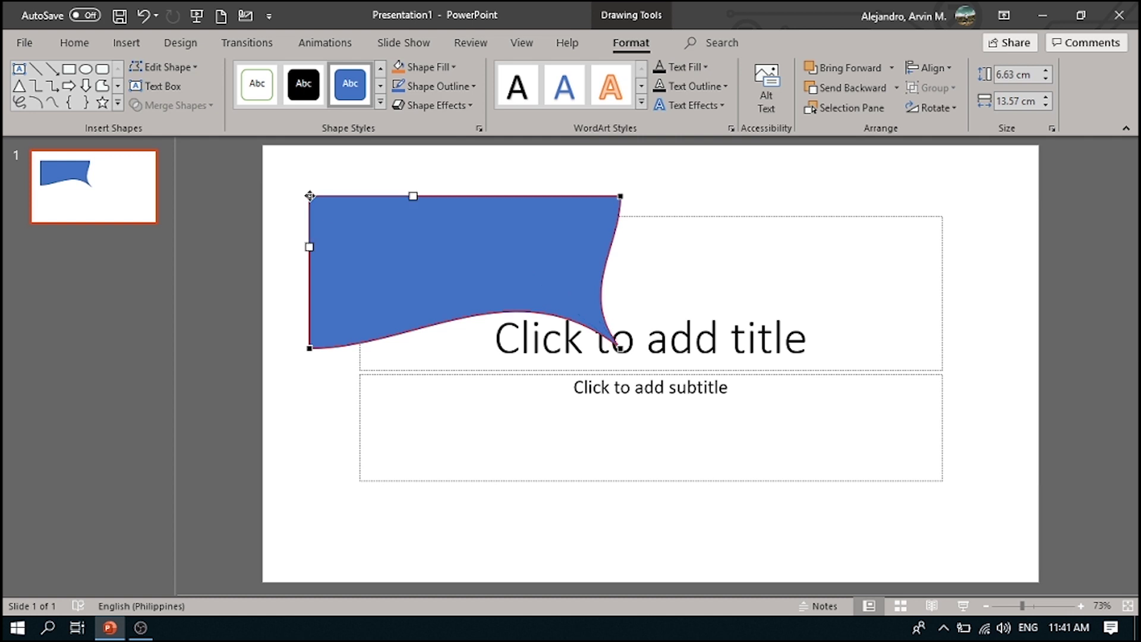
{"action": "left_click_drag", "start_coordinate": [309, 247], "coordinate": [375, 248]}
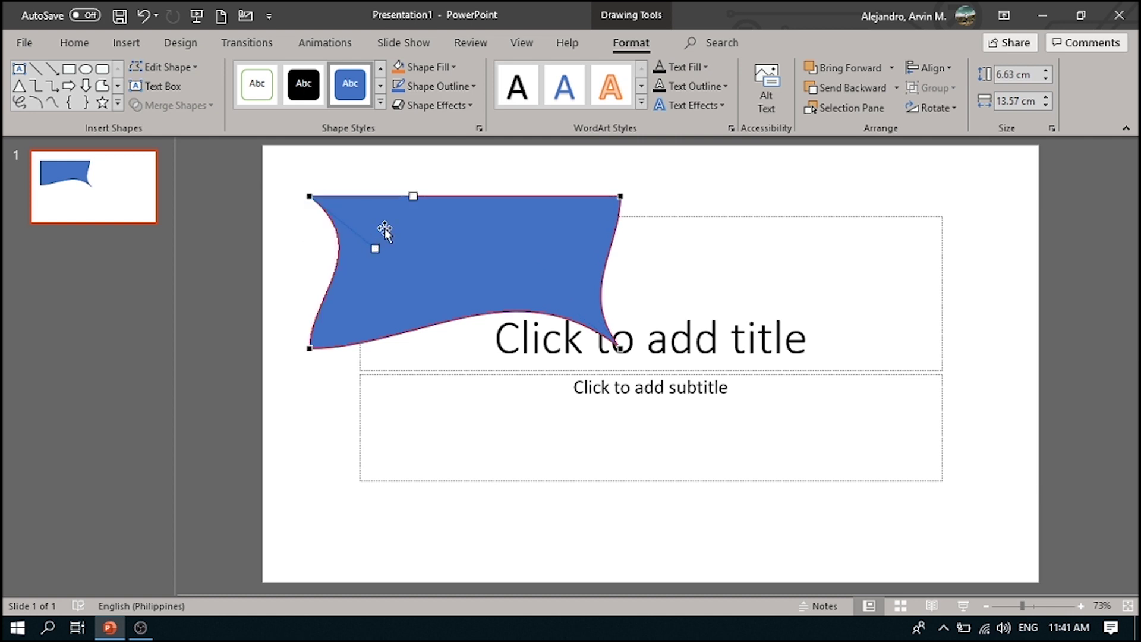
{"action": "left_click_drag", "start_coordinate": [413, 196], "coordinate": [416, 234]}
{"action": "left_click", "coordinate": [718, 207]}
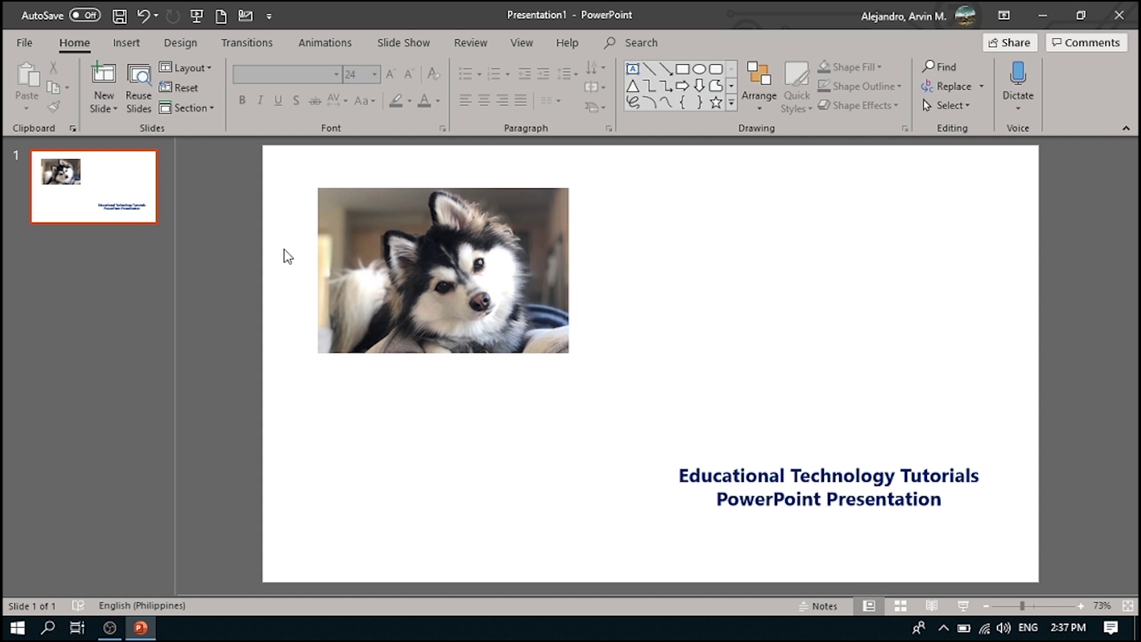
Duplicate slide 1, then on the copy move the picture bottom-right and the title top-left
{"action": "right_click", "coordinate": [84, 203]}
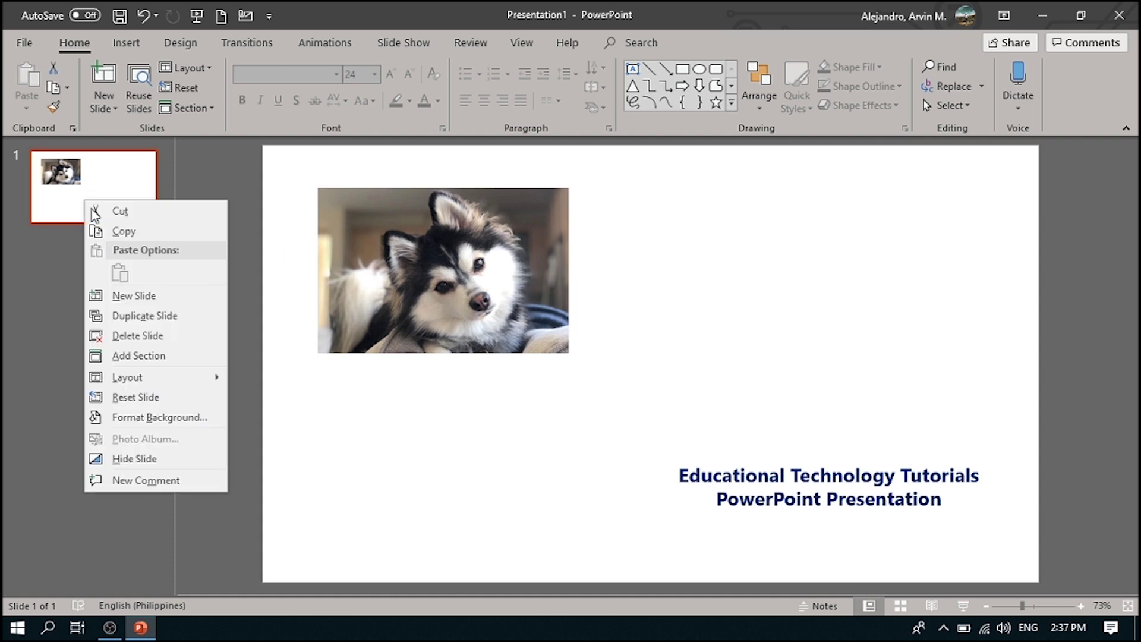
{"action": "left_click", "coordinate": [141, 309]}
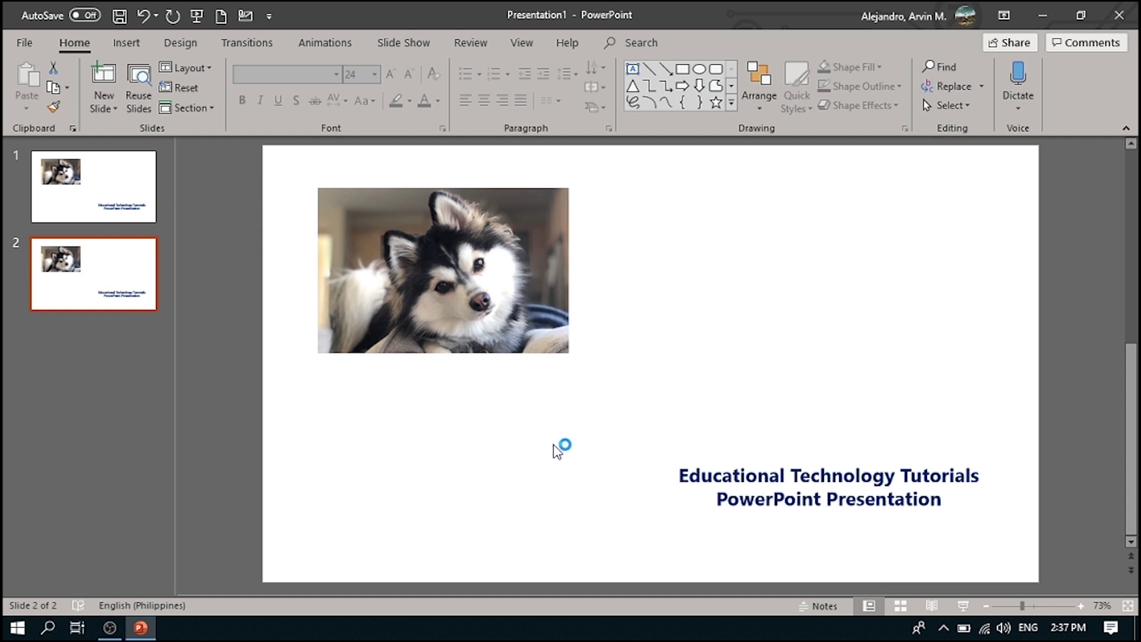
{"action": "left_click_drag", "start_coordinate": [494, 285], "coordinate": [932, 473]}
{"action": "left_click", "coordinate": [727, 476]}
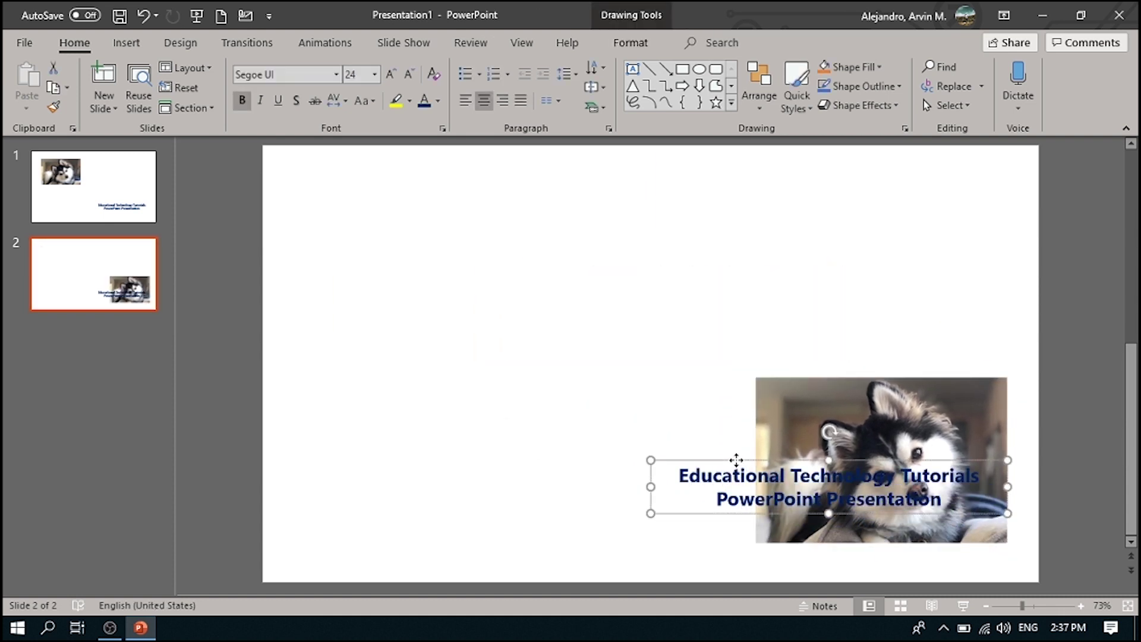
{"action": "left_click_drag", "start_coordinate": [735, 460], "coordinate": [378, 221]}
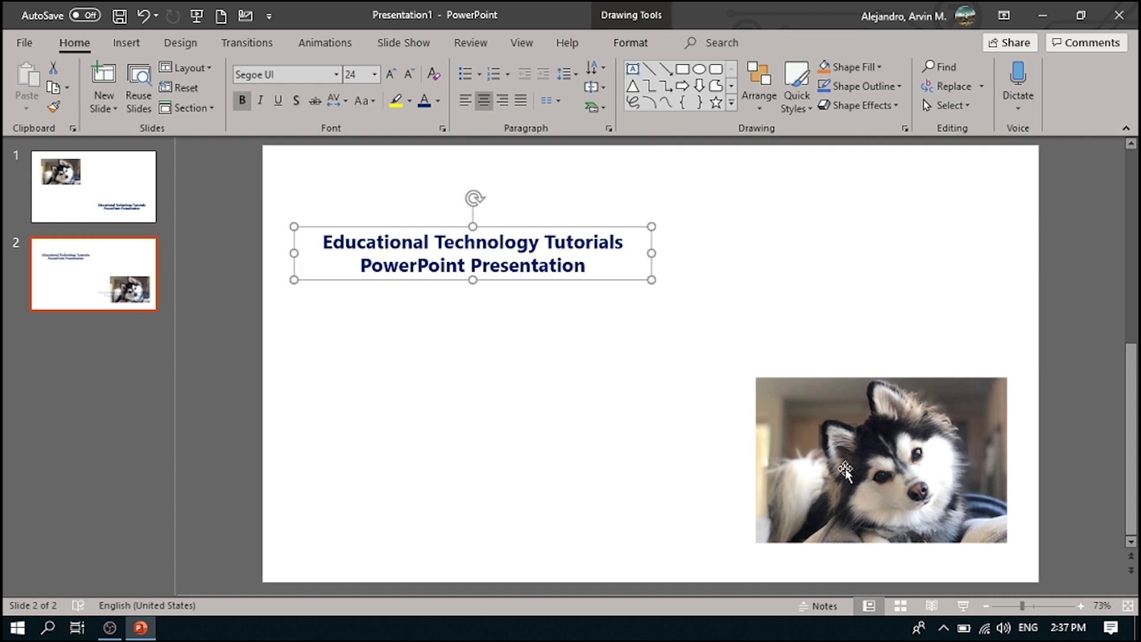
{"action": "left_click_drag", "start_coordinate": [880, 458], "coordinate": [863, 455]}
Apply the Morph transition to slide 2 and play the show from the beginning
{"action": "left_click", "coordinate": [256, 42]}
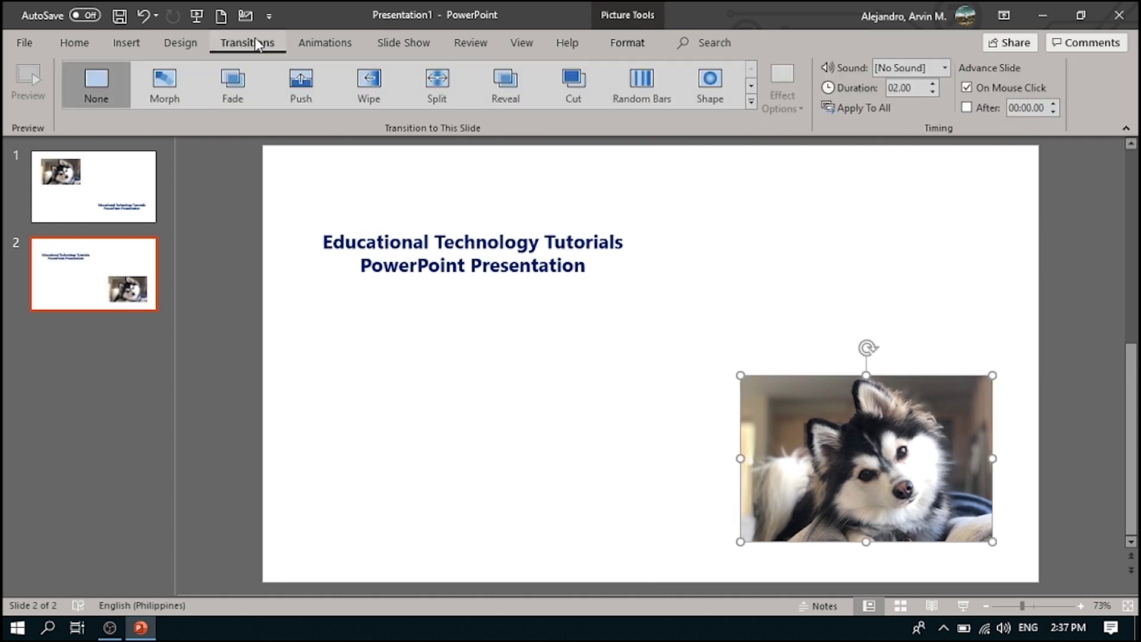
{"action": "left_click", "coordinate": [143, 106]}
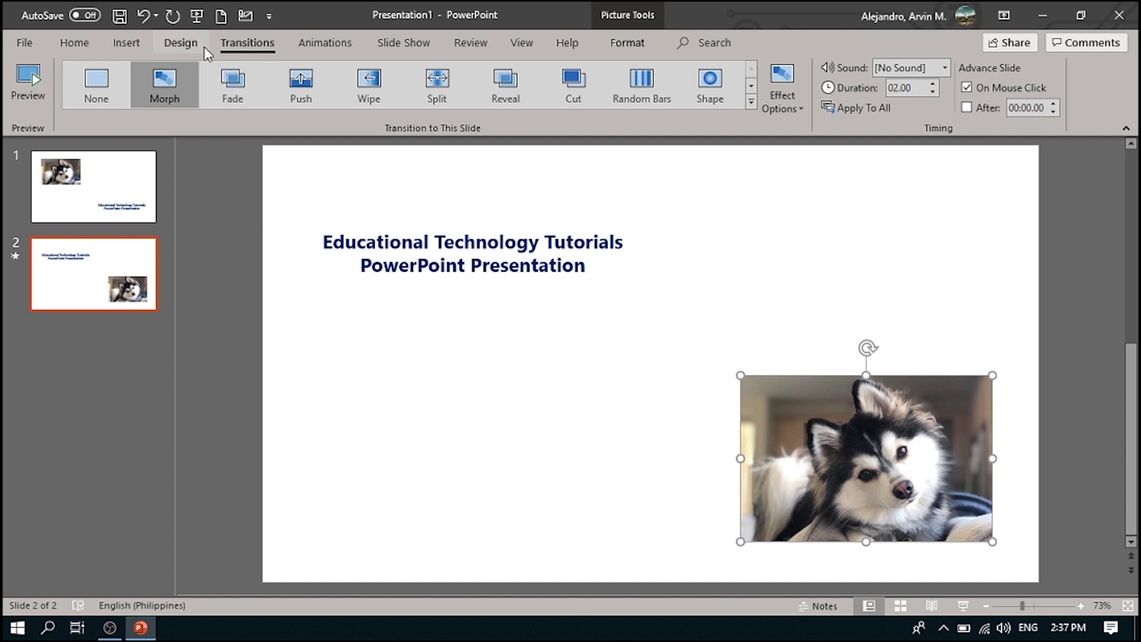
{"action": "left_click", "coordinate": [194, 22]}
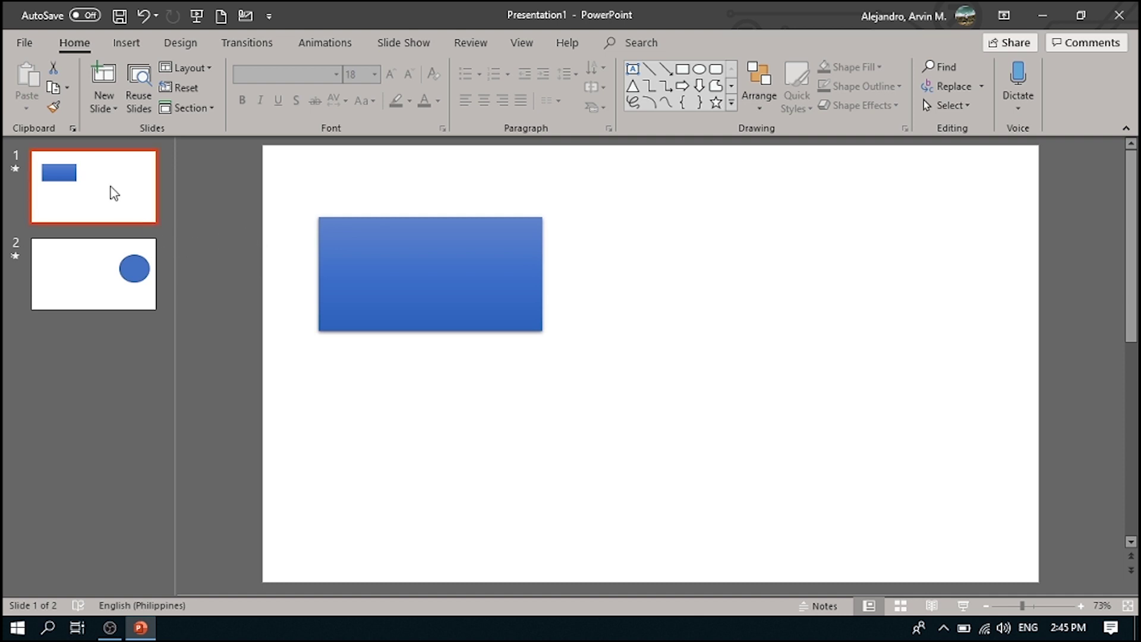
Check both slides, then select slide 1's blue rectangle and open the Arrange options
{"action": "left_click", "coordinate": [79, 265]}
{"action": "left_click", "coordinate": [98, 198]}
{"action": "left_click", "coordinate": [361, 233]}
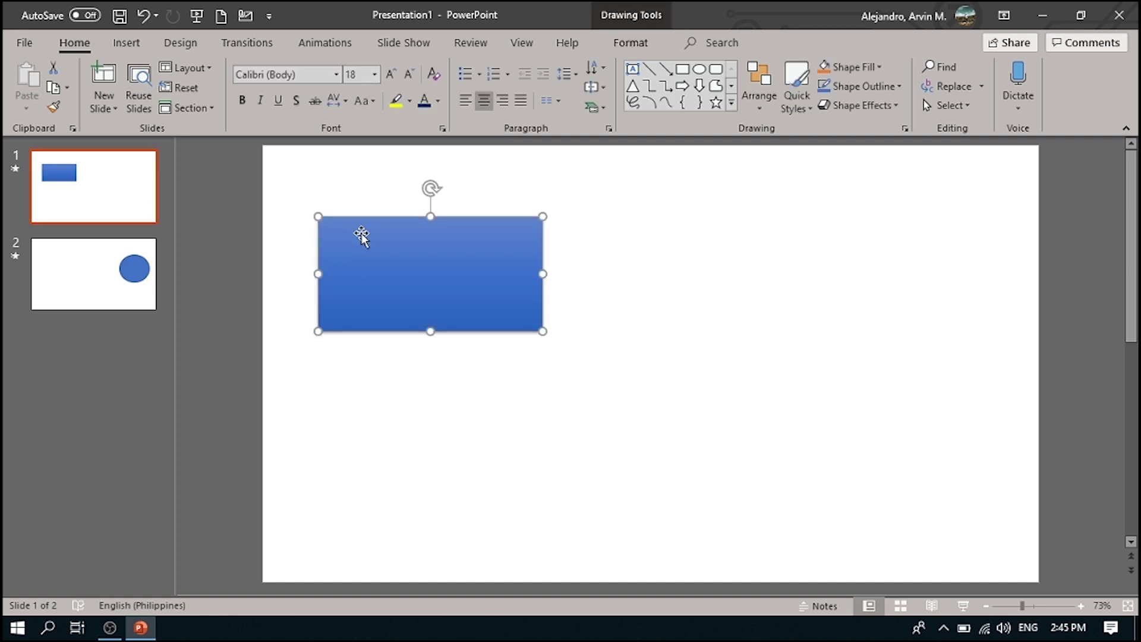
{"action": "left_click", "coordinate": [762, 97]}
Rename slide 1's Rectangle 1 to !!shape in the Selection Pane
{"action": "mouse_move", "coordinate": [798, 333]}
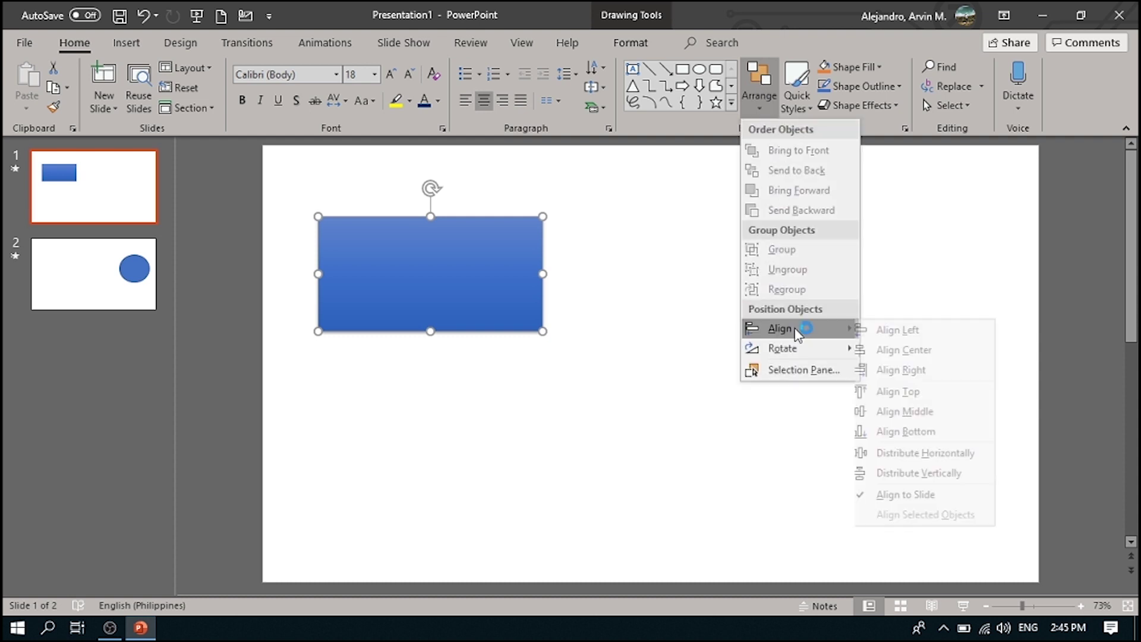
{"action": "left_click", "coordinate": [798, 364]}
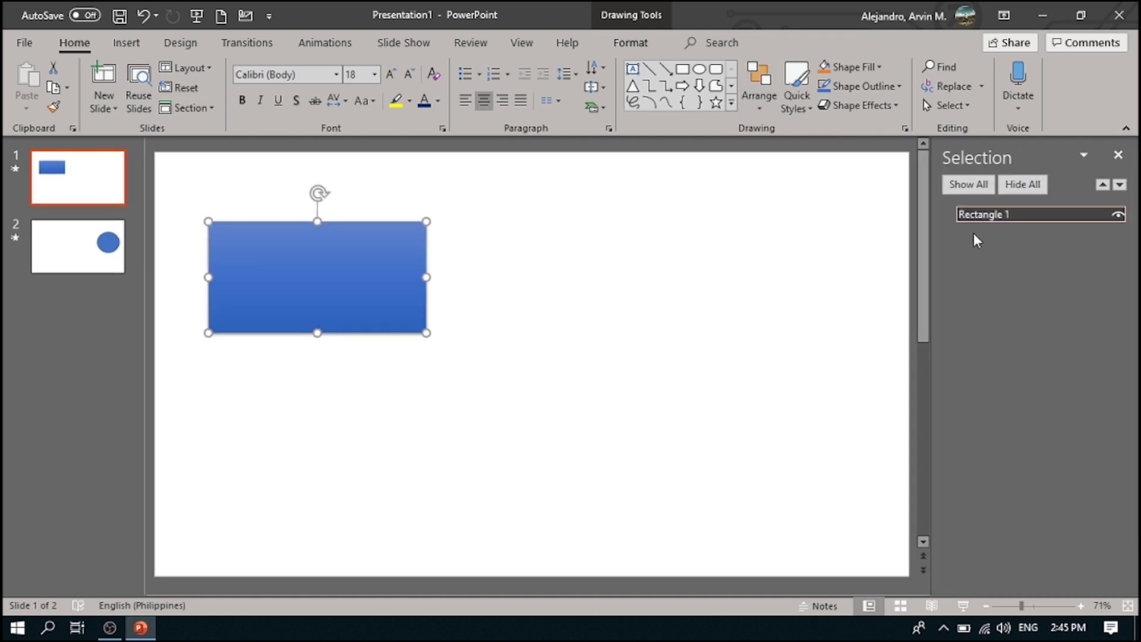
{"action": "double_click", "coordinate": [1020, 211]}
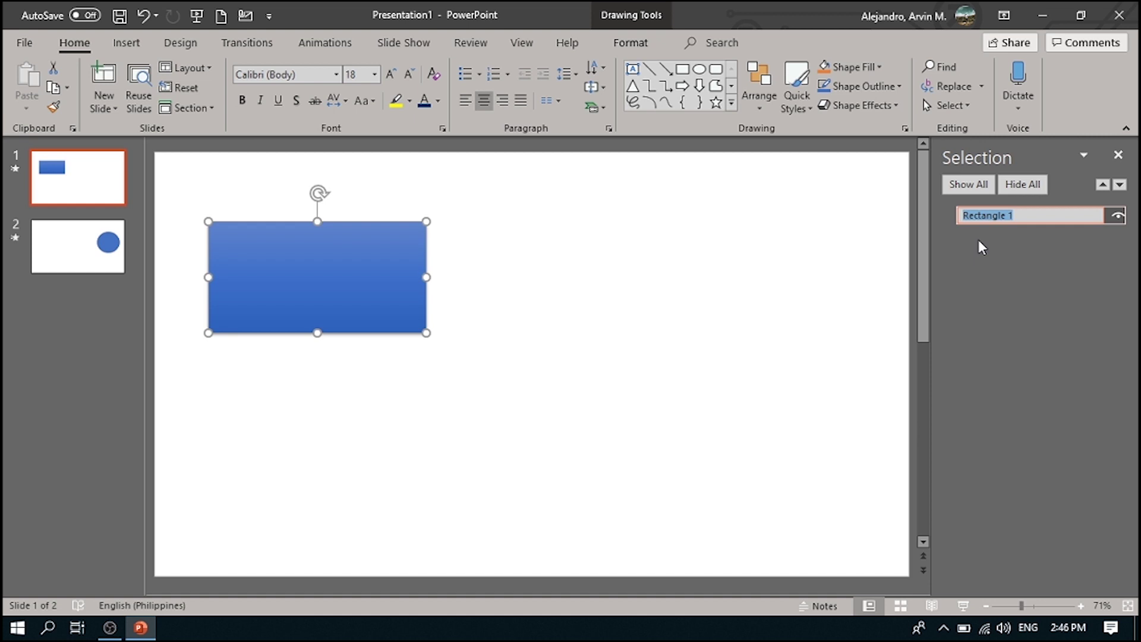
{"action": "key", "text": "BackSpace"}
{"action": "type", "text": "!!shape"}
{"action": "key", "text": "Return"}
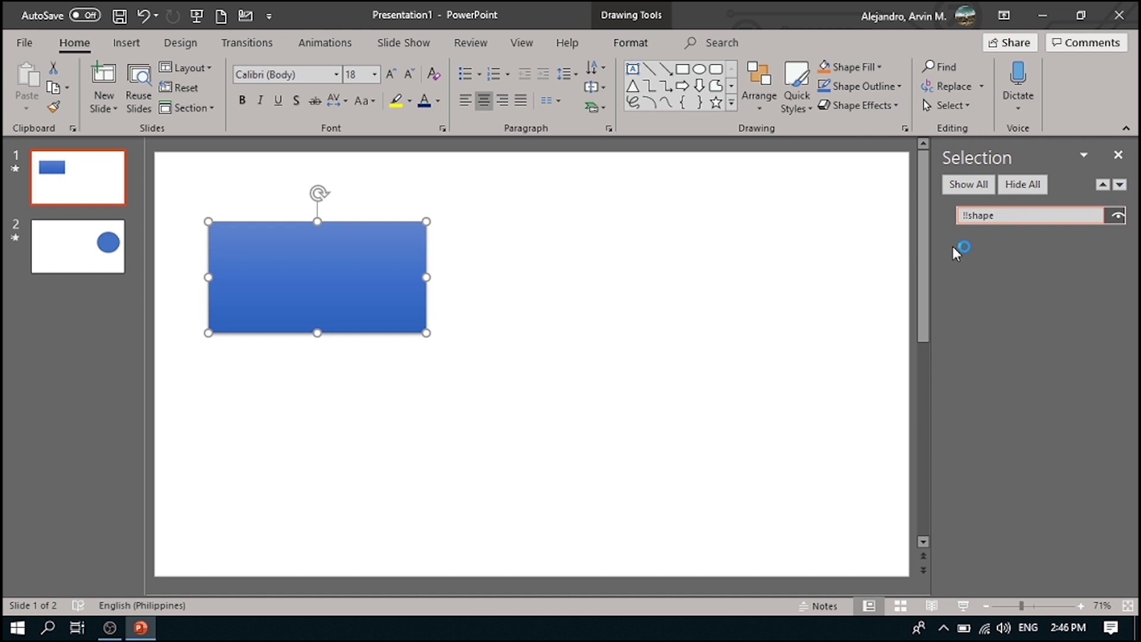
Rename slide 2's Oval 2 to !!shape and preview the Morph transition
{"action": "left_click", "coordinate": [96, 249]}
{"action": "left_click", "coordinate": [781, 319]}
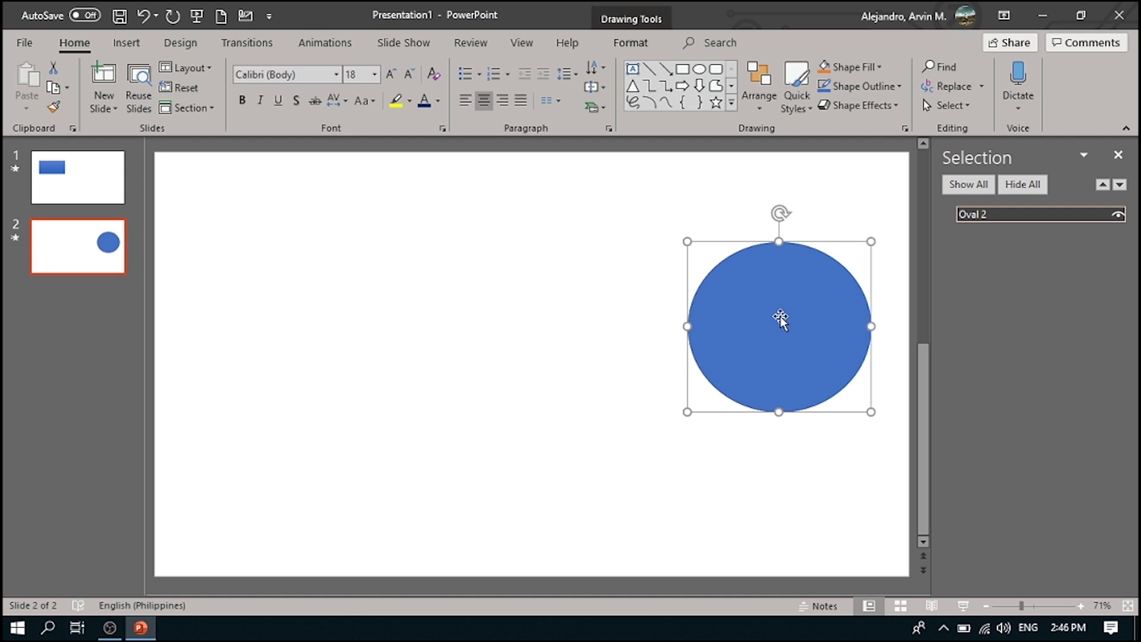
{"action": "left_click", "coordinate": [1013, 215]}
{"action": "key", "text": "ctrl+a"}
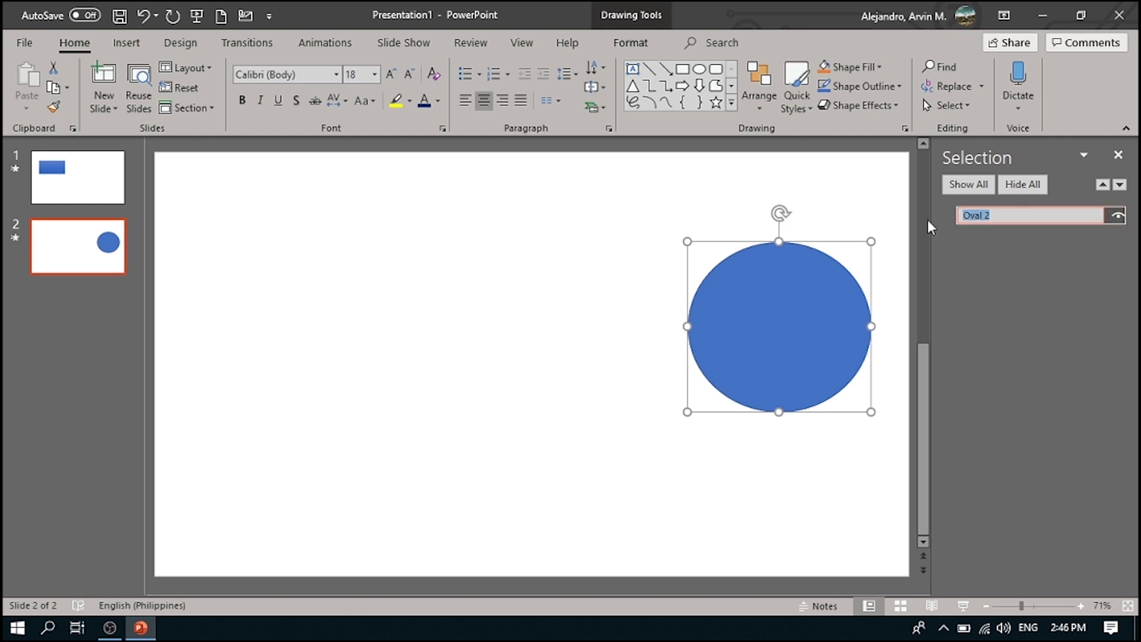
{"action": "key", "text": "BackSpace"}
{"action": "type", "text": "!!shape"}
{"action": "left_click", "coordinate": [444, 271]}
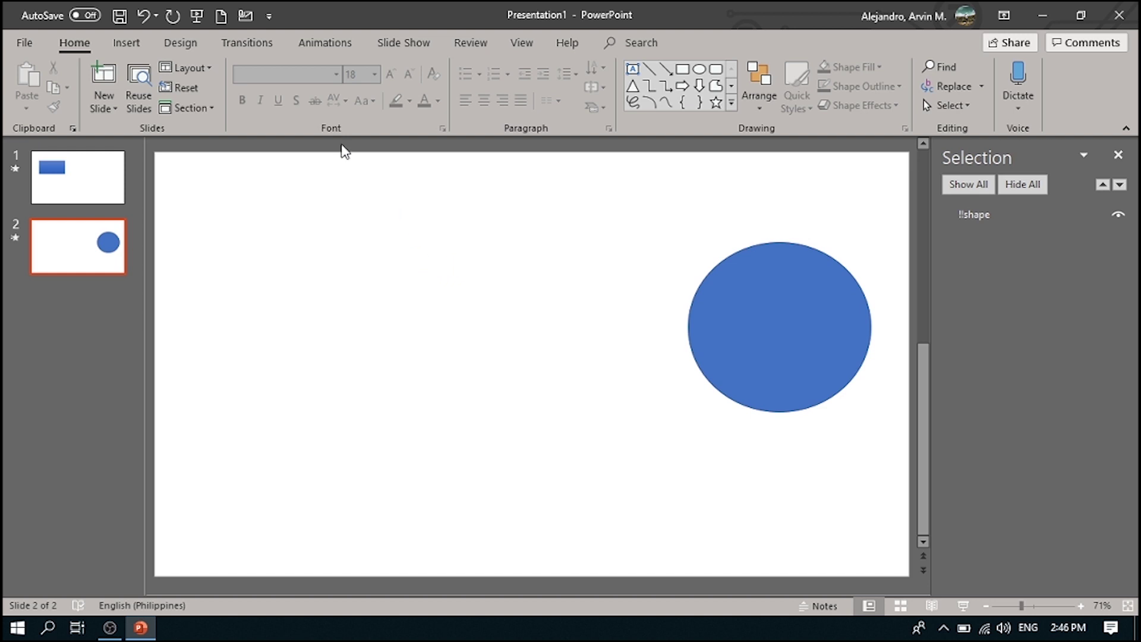
{"action": "left_click", "coordinate": [247, 44]}
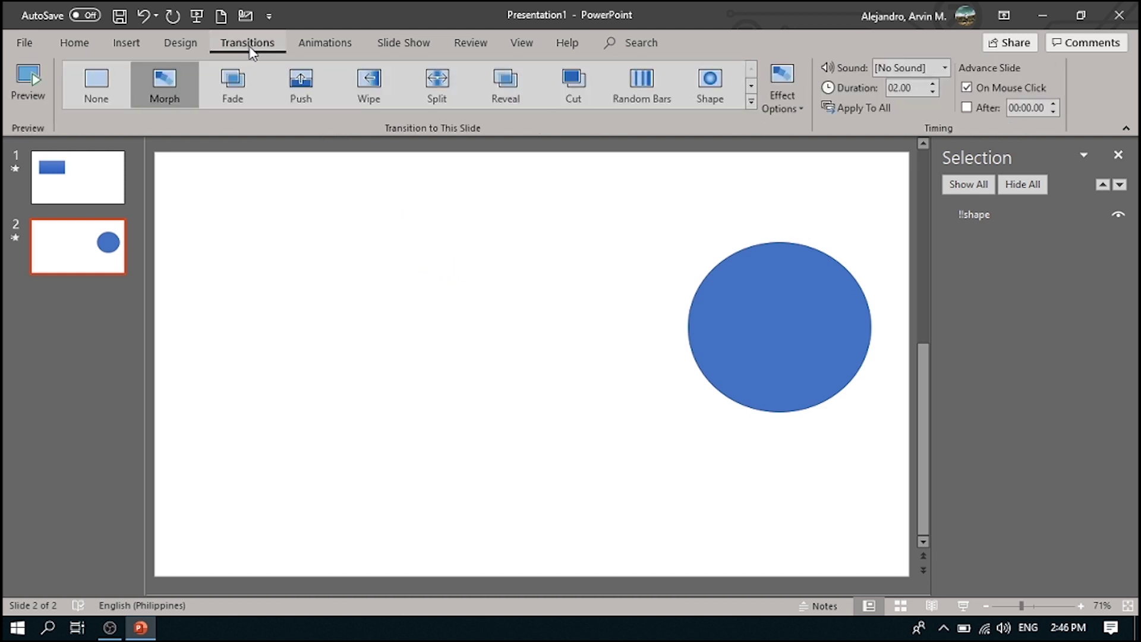
{"action": "left_click", "coordinate": [174, 85]}
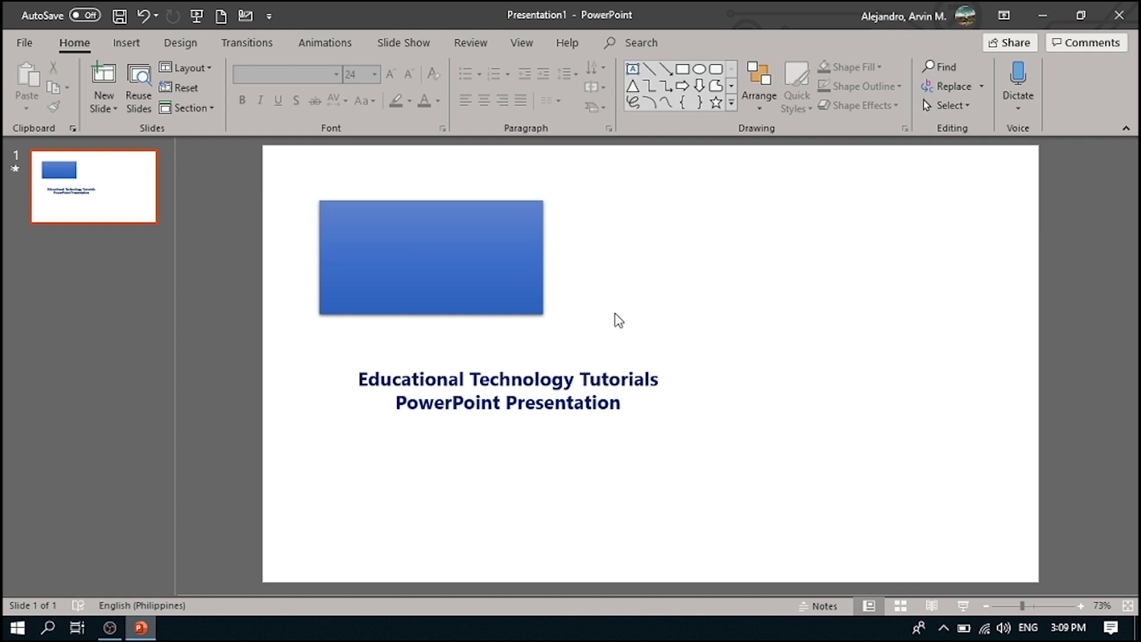
Ctrl-drag copies of the blue rectangle and the two-line title to the right, level with each original
{"action": "left_click", "coordinate": [462, 260]}
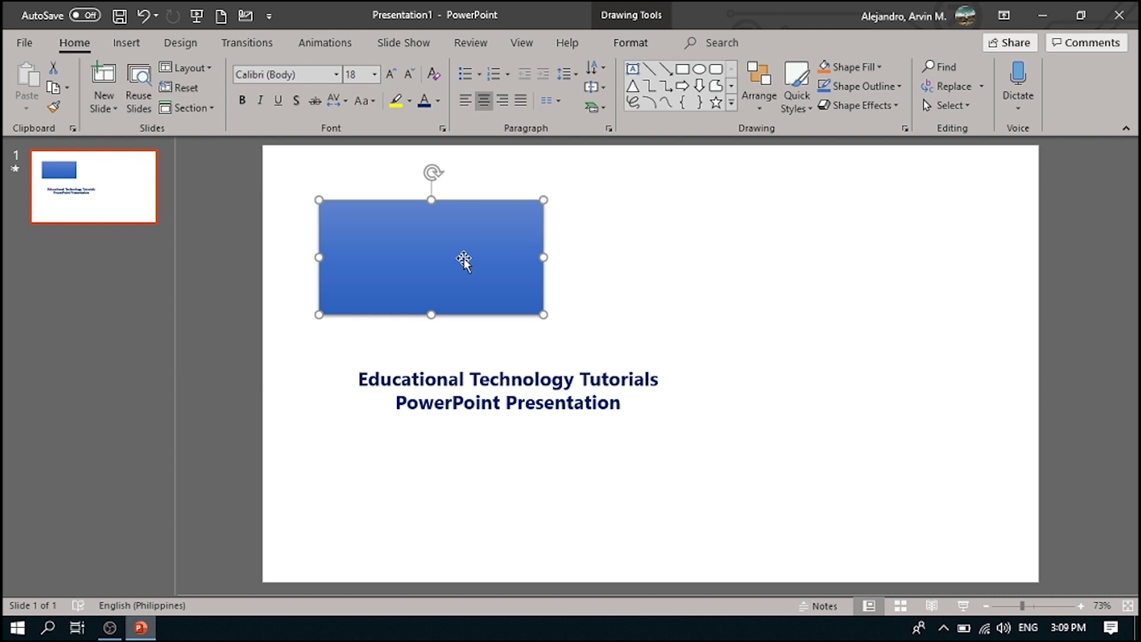
{"action": "key", "text": "alt"}
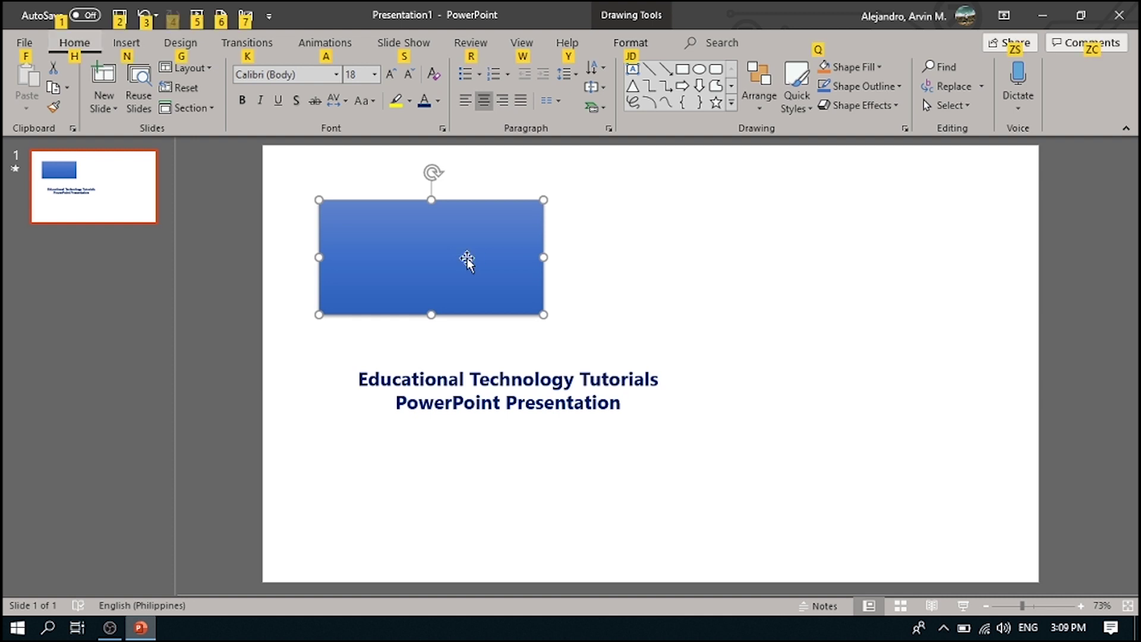
{"action": "left_click", "coordinate": [645, 255]}
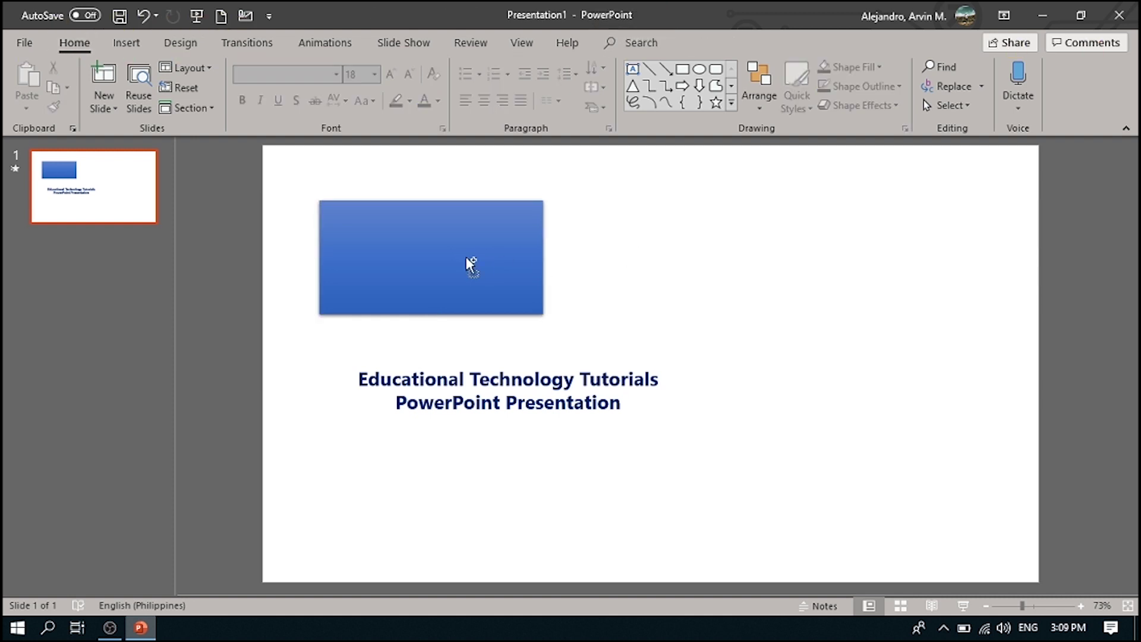
{"action": "left_click_drag", "start_coordinate": [467, 260], "coordinate": [734, 263]}
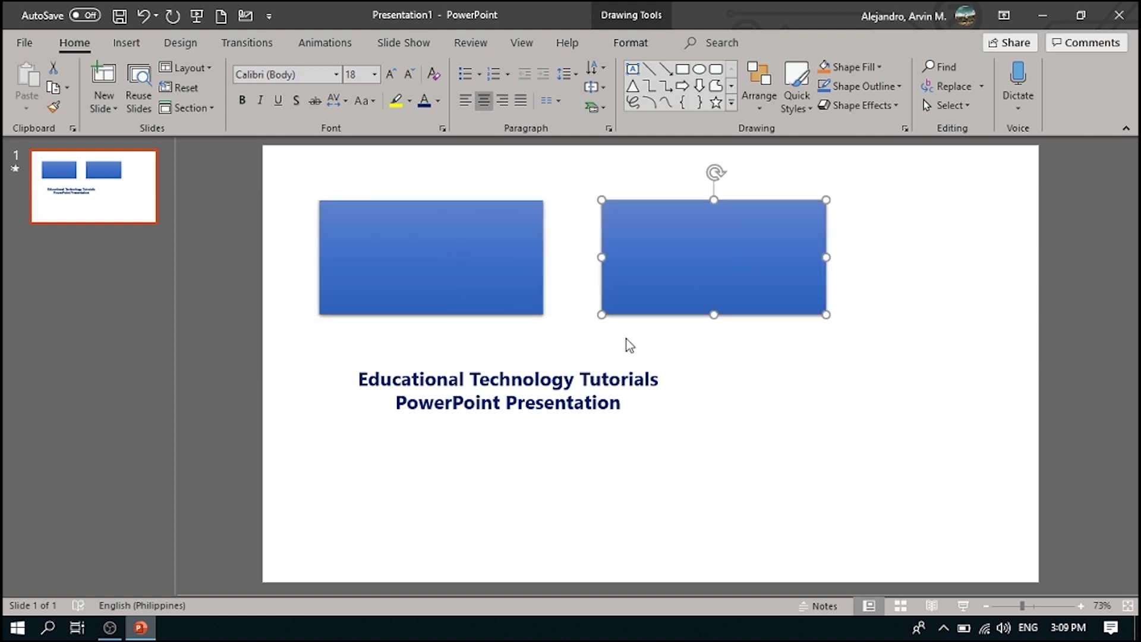
{"action": "left_click", "coordinate": [577, 371]}
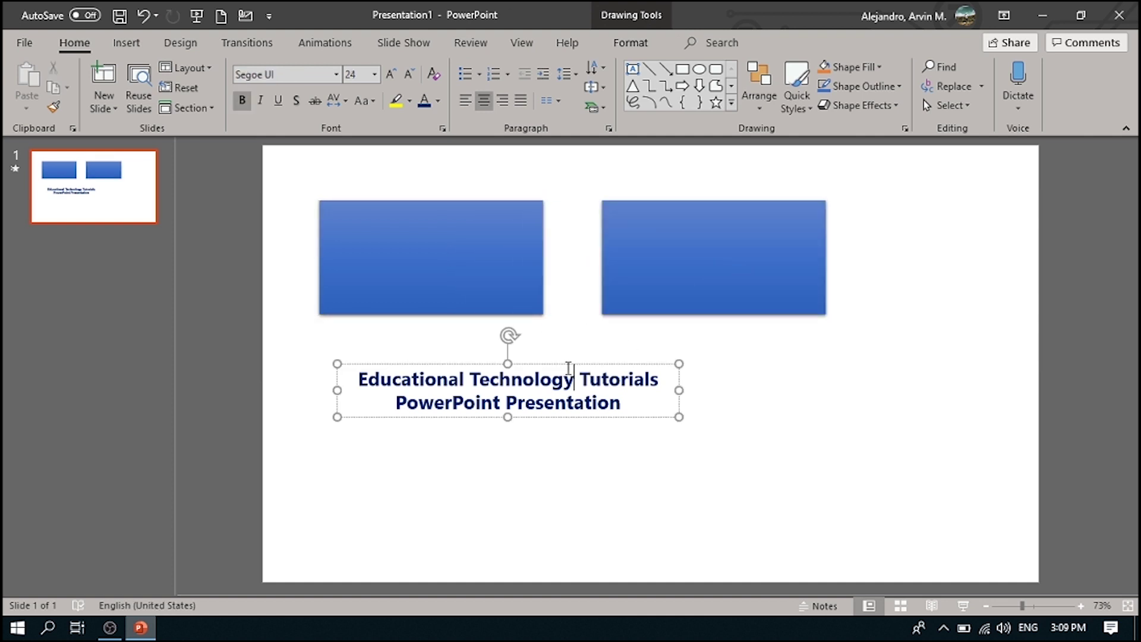
{"action": "left_click_drag", "start_coordinate": [566, 372], "coordinate": [891, 371]}
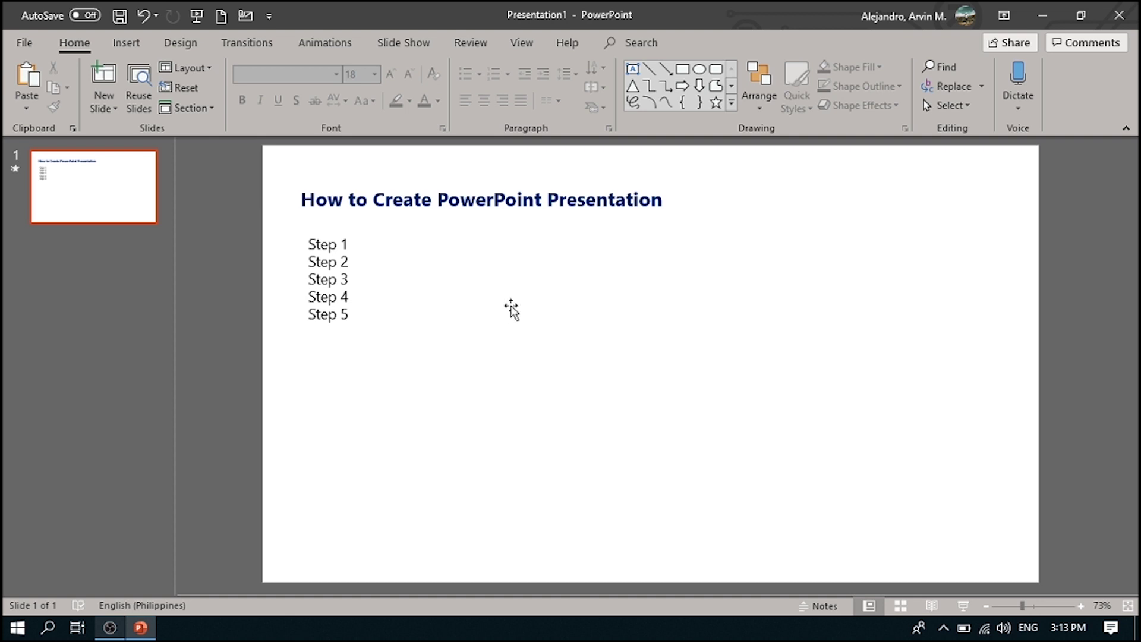
Preview the blue handshake and orange curved Design Ideas, then apply the black hexagon design
{"action": "left_click", "coordinate": [188, 44]}
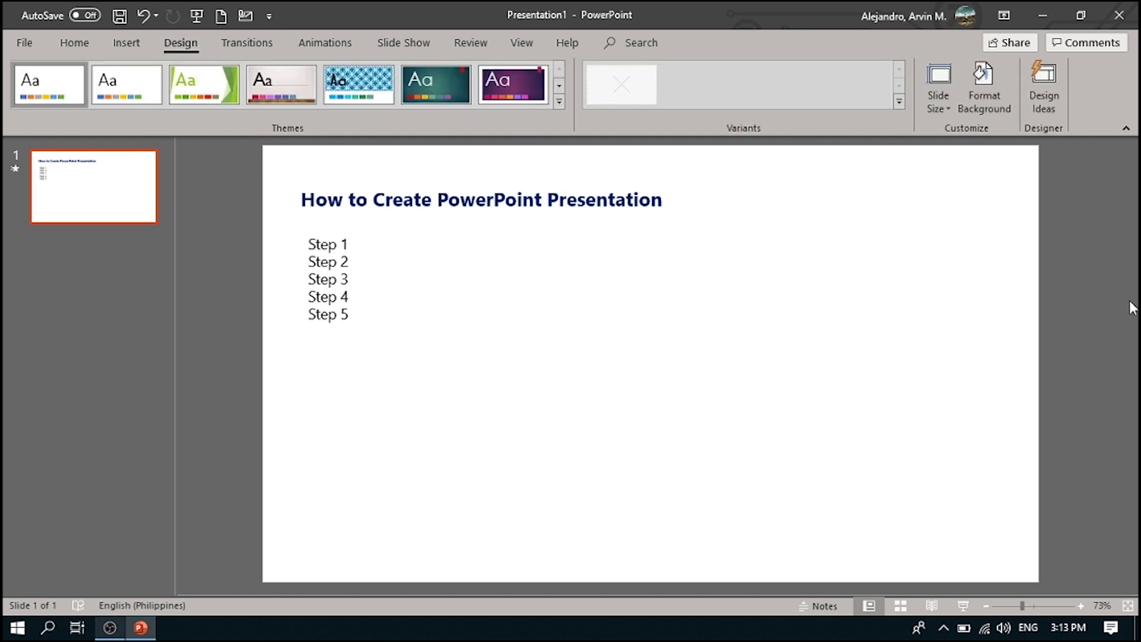
{"action": "left_click", "coordinate": [1046, 88]}
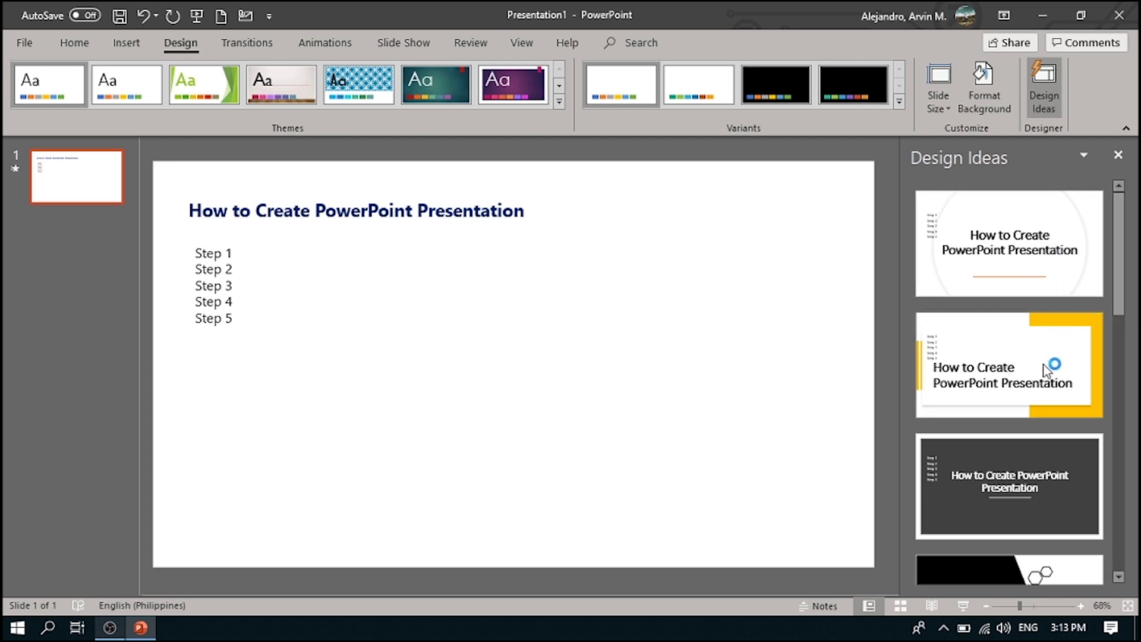
{"action": "scroll", "coordinate": [1039, 368], "scroll_direction": "down", "scroll_amount": 1}
{"action": "scroll", "coordinate": [1039, 369], "scroll_direction": "down", "scroll_amount": 5}
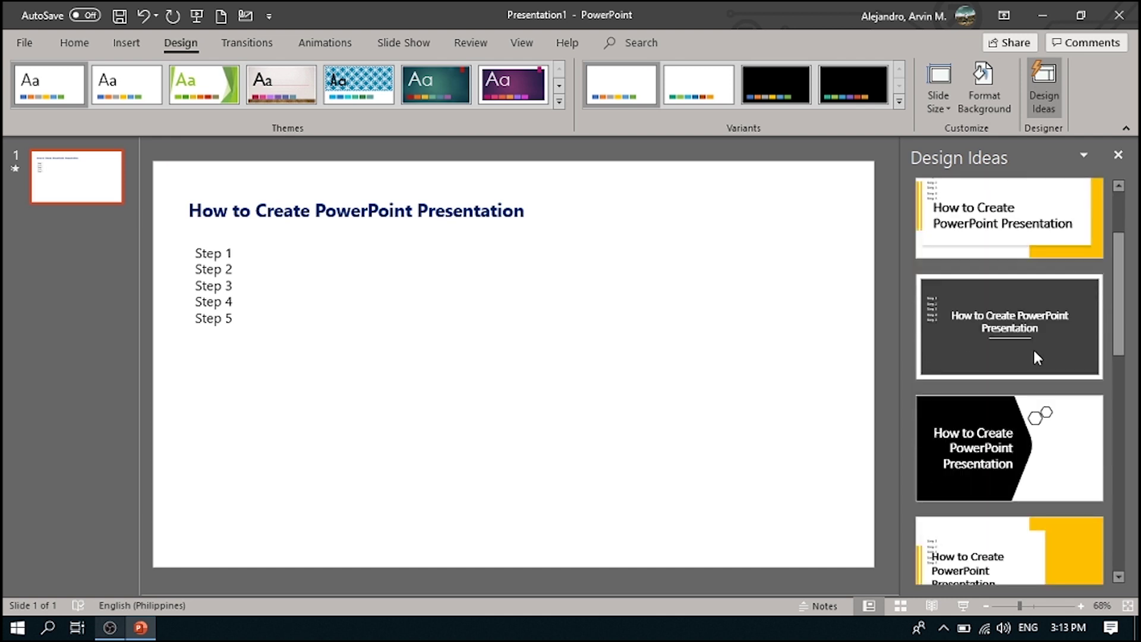
{"action": "scroll", "coordinate": [1034, 350], "scroll_direction": "down", "scroll_amount": 10}
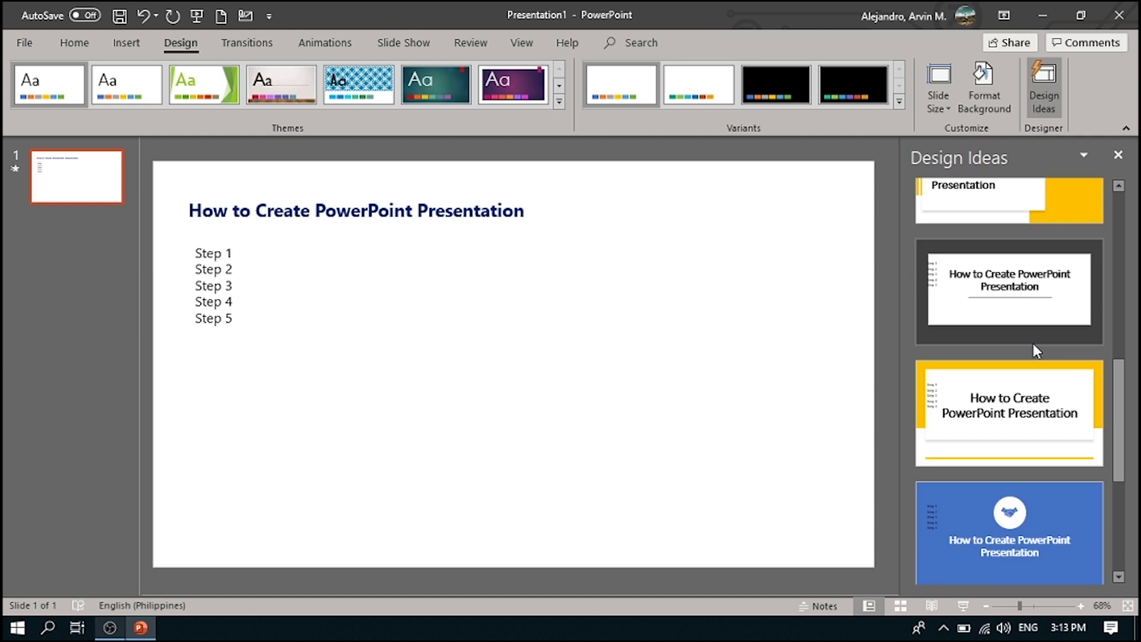
{"action": "left_click", "coordinate": [1044, 437]}
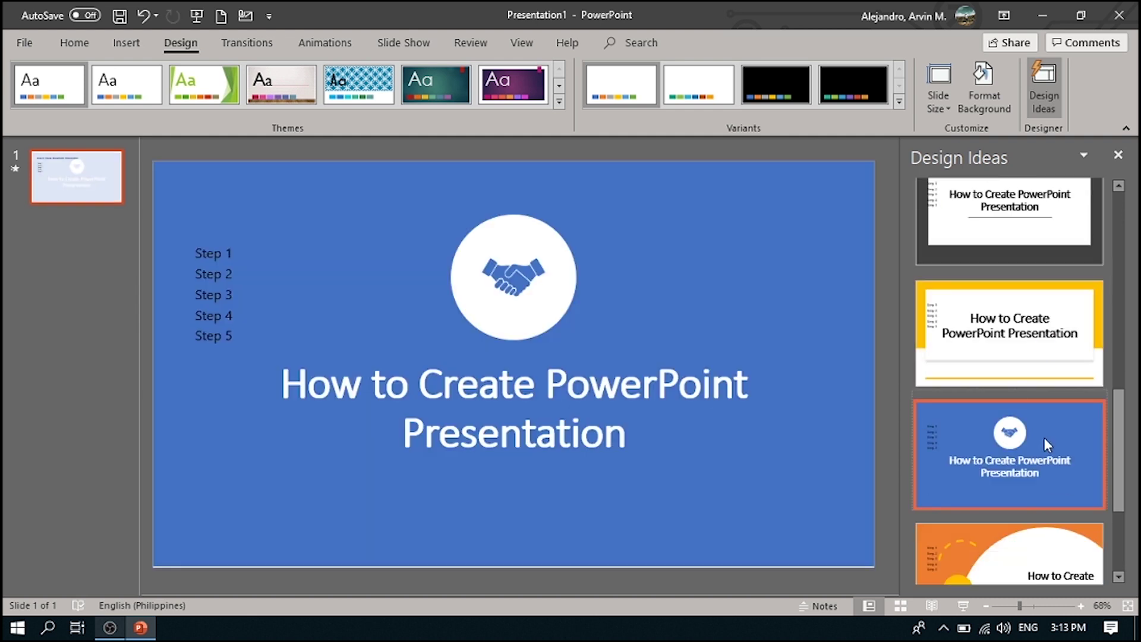
{"action": "scroll", "coordinate": [1043, 434], "scroll_direction": "down", "scroll_amount": 2}
{"action": "left_click", "coordinate": [1050, 470]}
{"action": "scroll", "coordinate": [1050, 472], "scroll_direction": "down", "scroll_amount": 2}
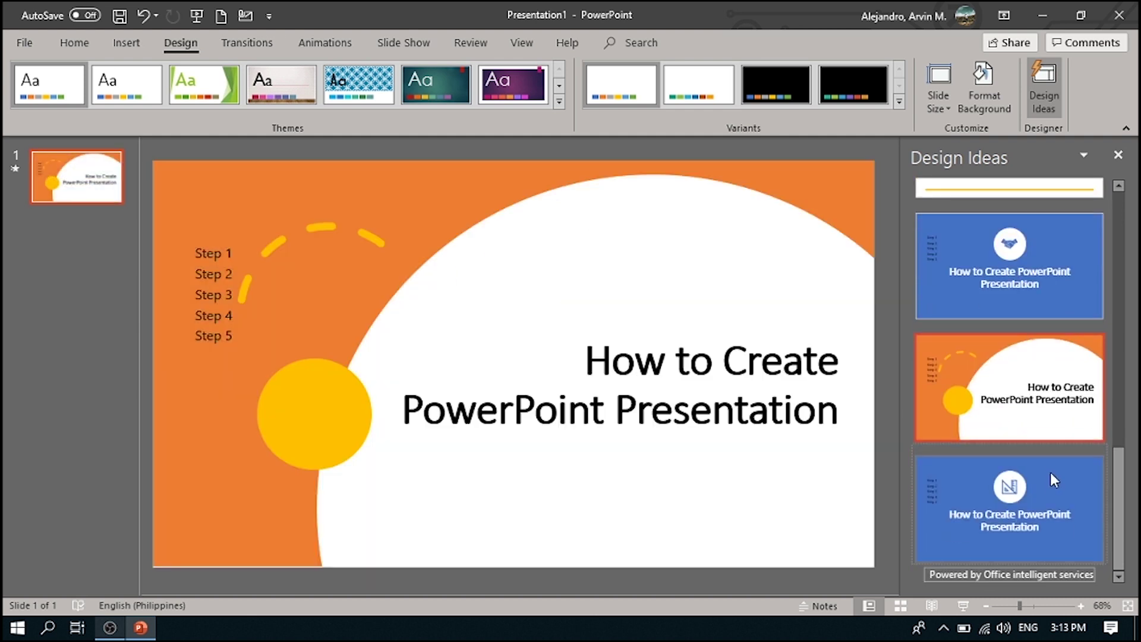
{"action": "scroll", "coordinate": [1050, 447], "scroll_direction": "up", "scroll_amount": 5}
{"action": "scroll", "coordinate": [1049, 443], "scroll_direction": "up", "scroll_amount": 2}
{"action": "left_click", "coordinate": [1043, 421]}
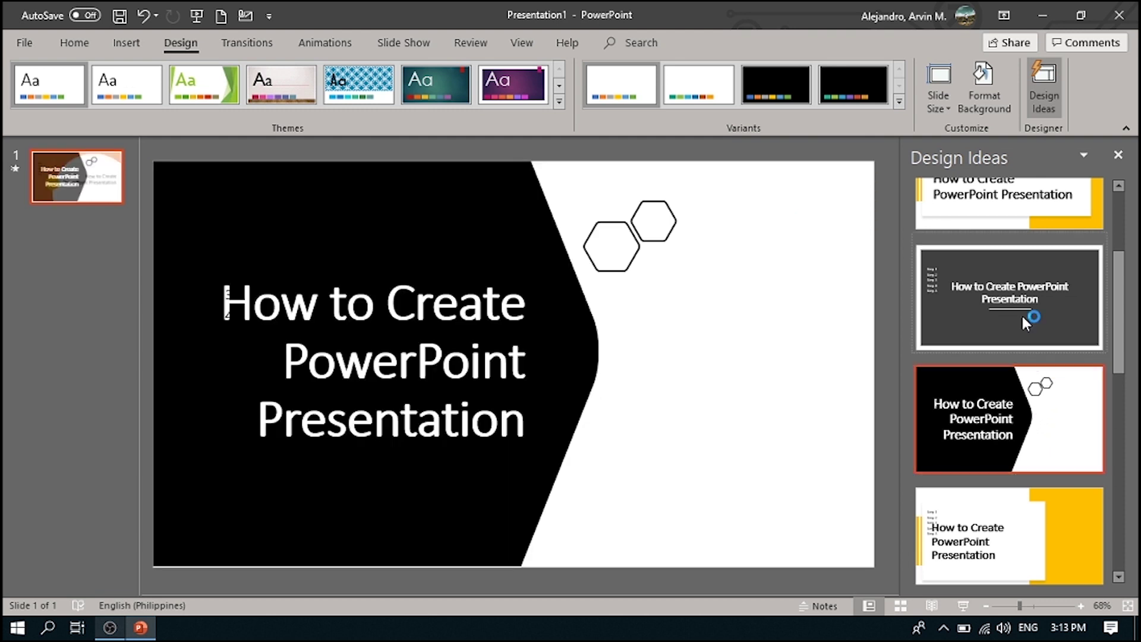
{"action": "scroll", "coordinate": [1015, 313], "scroll_direction": "up", "scroll_amount": 2}
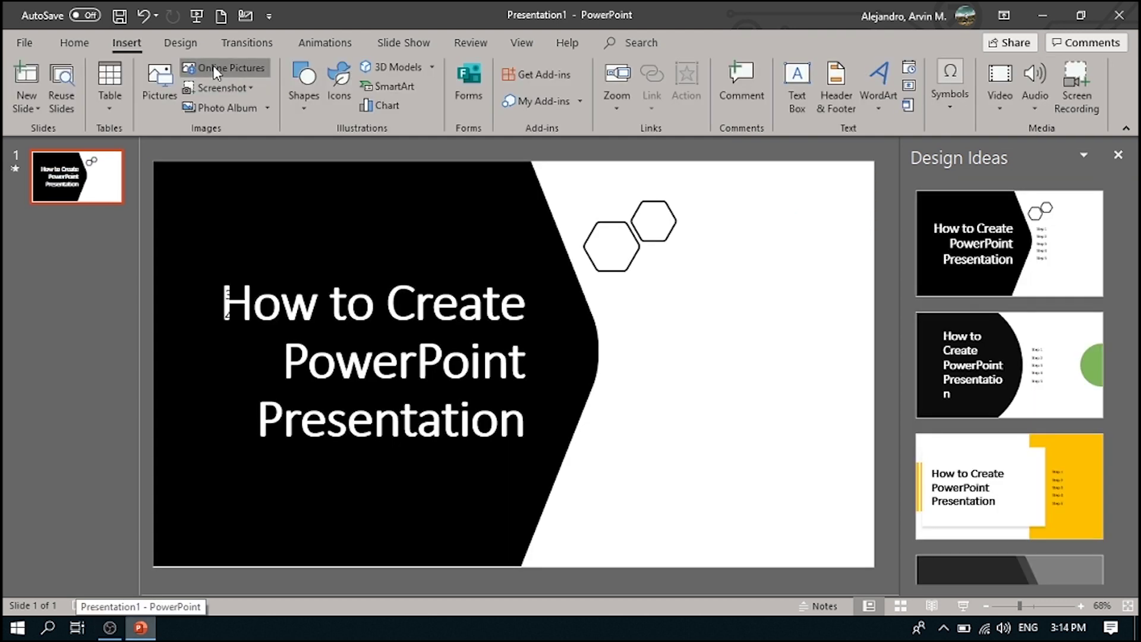
Insert the orange car online picture, shrink it to about 7.31 × 10.51 cm and place it lower right
{"action": "left_click", "coordinate": [224, 71]}
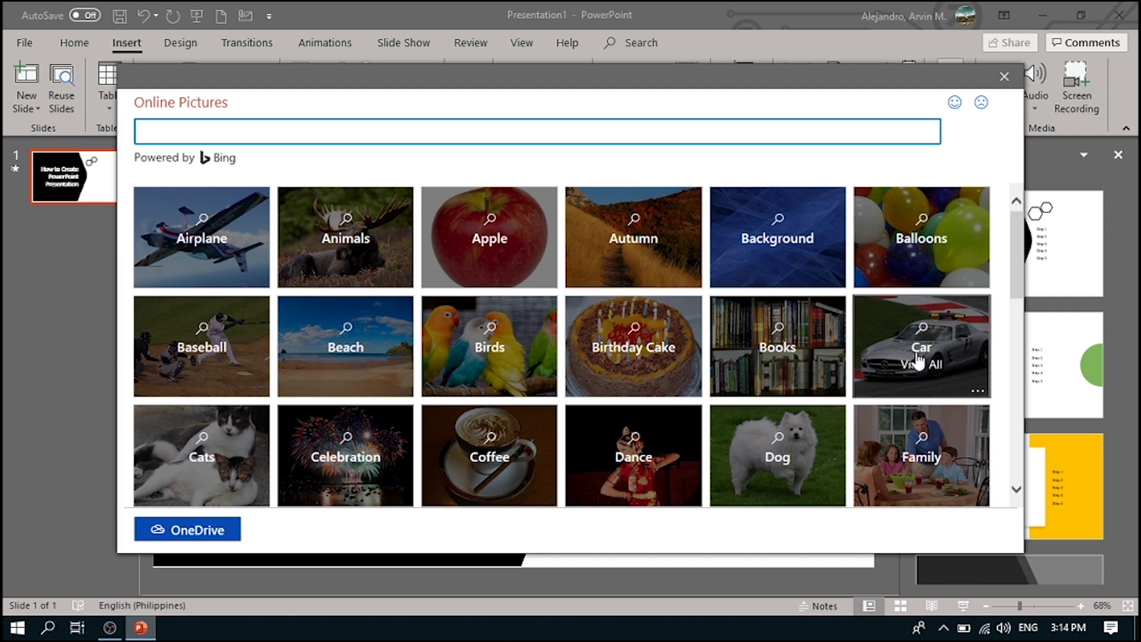
{"action": "left_click", "coordinate": [920, 364]}
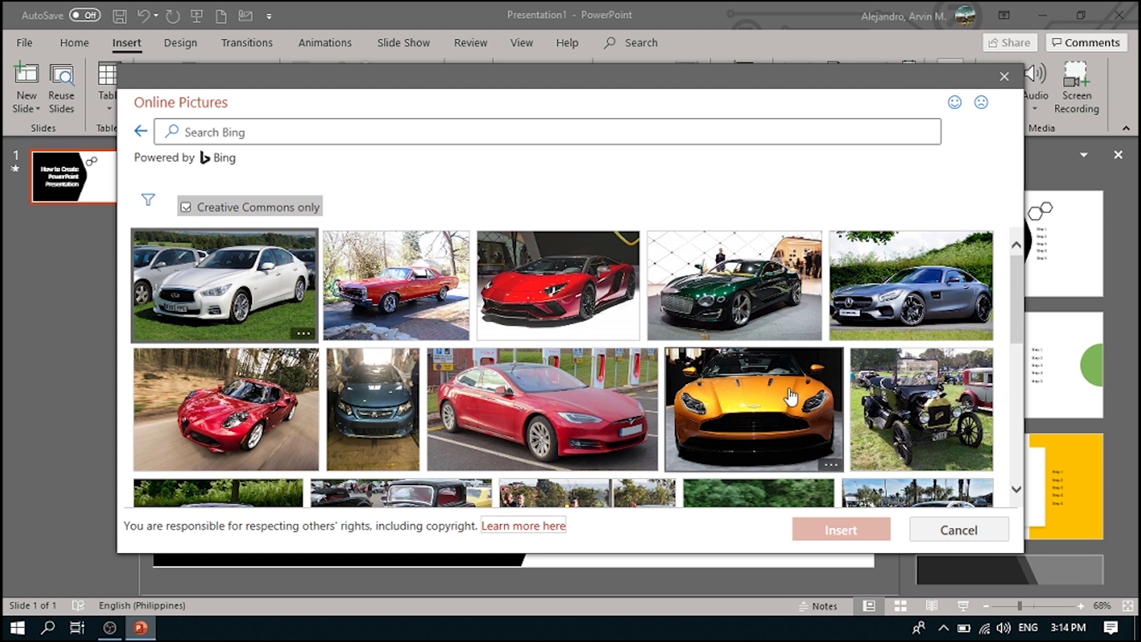
{"action": "left_click", "coordinate": [791, 397]}
{"action": "left_click", "coordinate": [864, 529]}
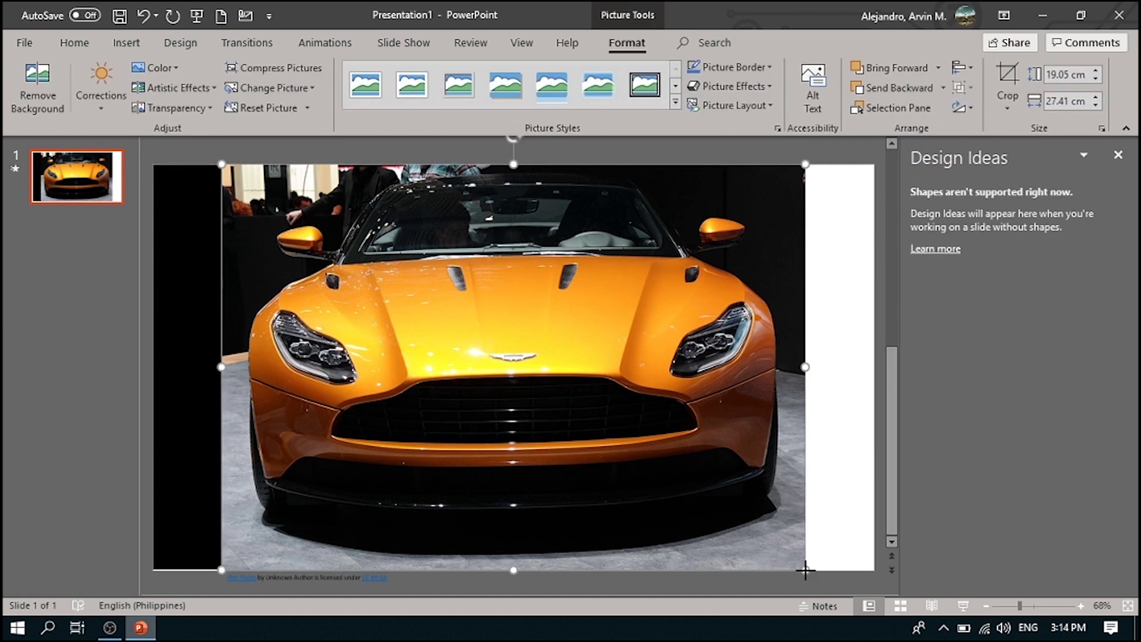
{"action": "left_click_drag", "start_coordinate": [805, 571], "coordinate": [444, 321]}
{"action": "left_click_drag", "start_coordinate": [411, 269], "coordinate": [791, 503]}
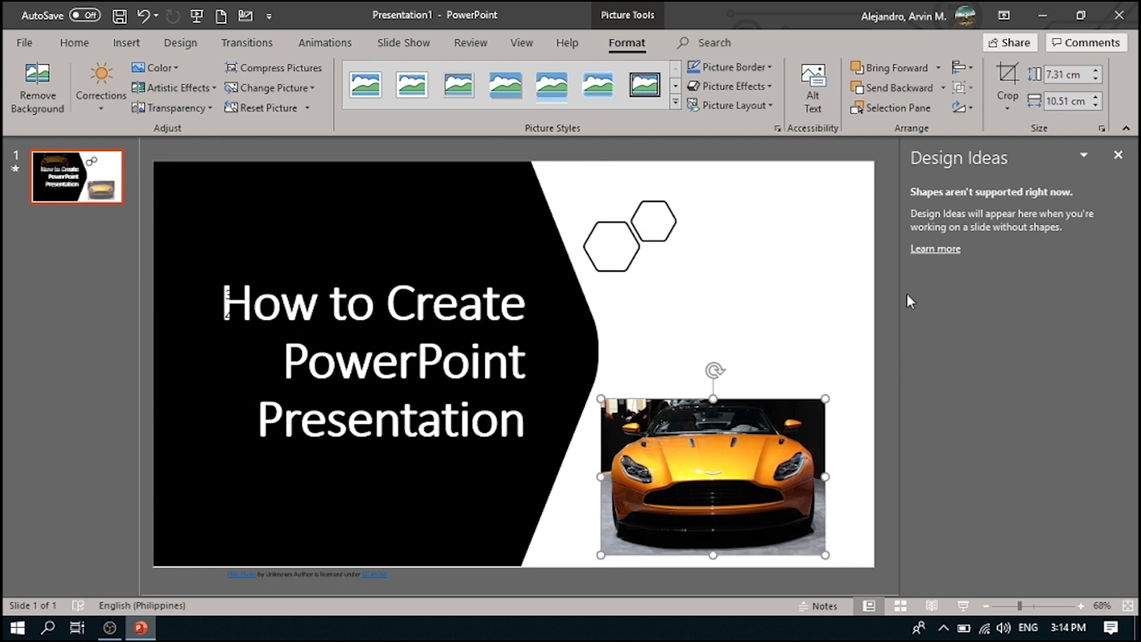
{"action": "left_click", "coordinate": [751, 326]}
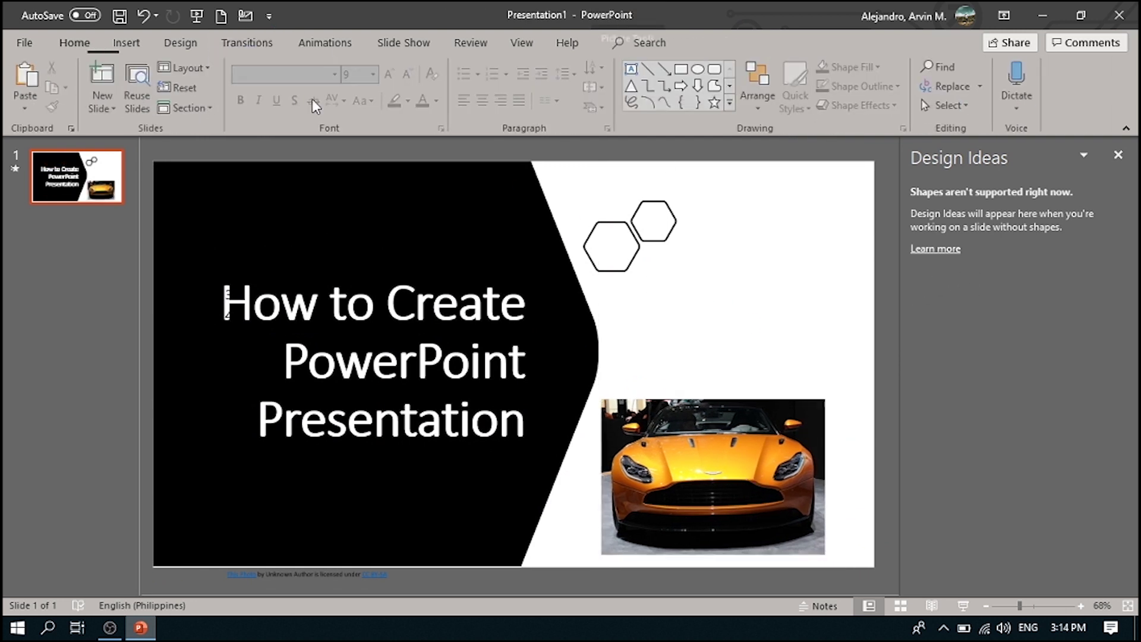
Refresh Design Ideas to include the car and apply the dark car layout, then preview the second one
{"action": "left_click", "coordinate": [180, 42]}
{"action": "left_click", "coordinate": [1050, 75]}
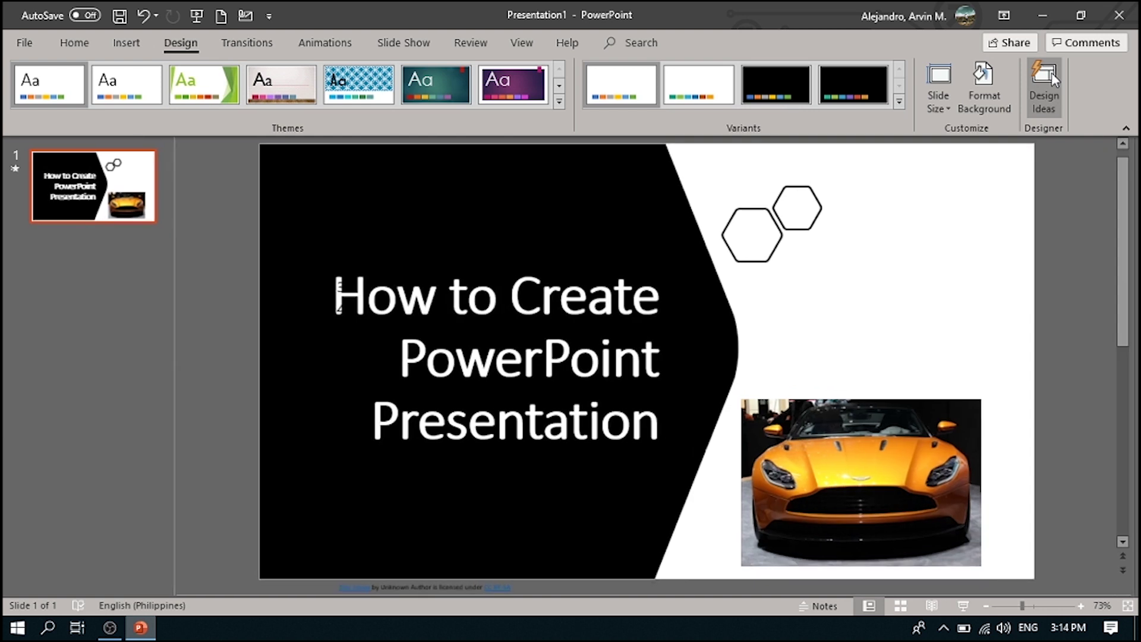
{"action": "left_click", "coordinate": [1051, 85]}
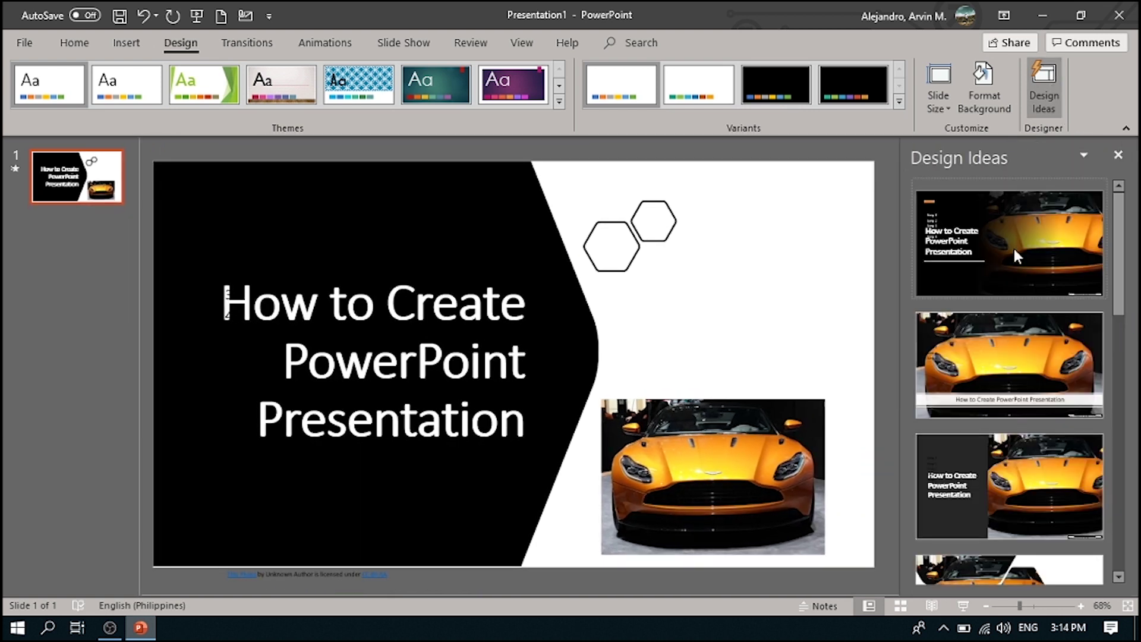
{"action": "left_click", "coordinate": [1014, 248]}
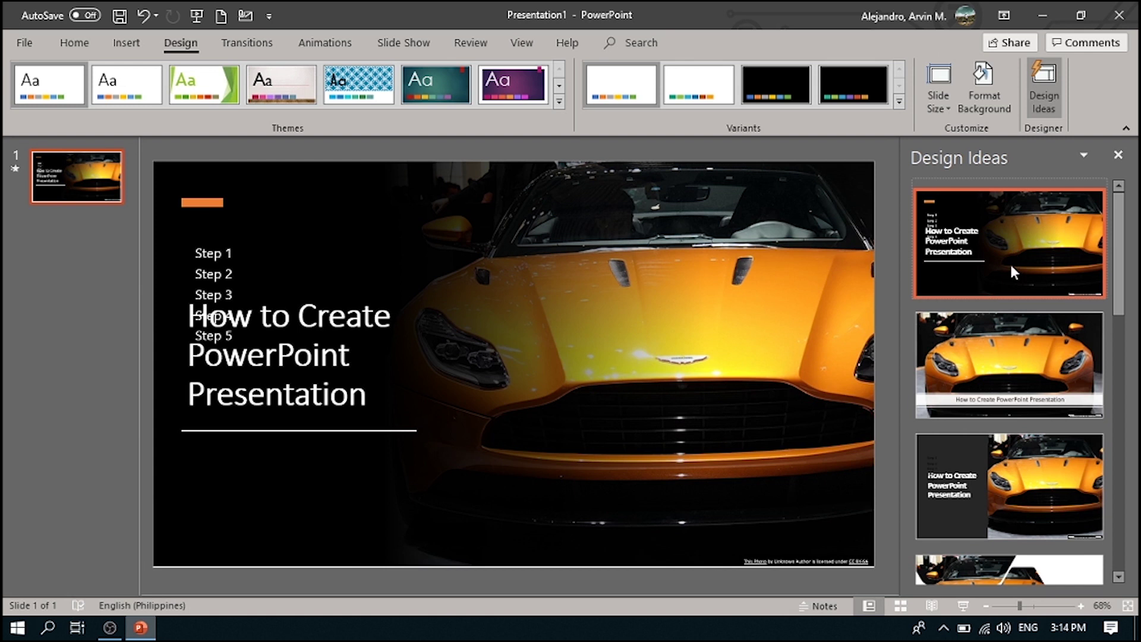
{"action": "left_click", "coordinate": [1036, 356]}
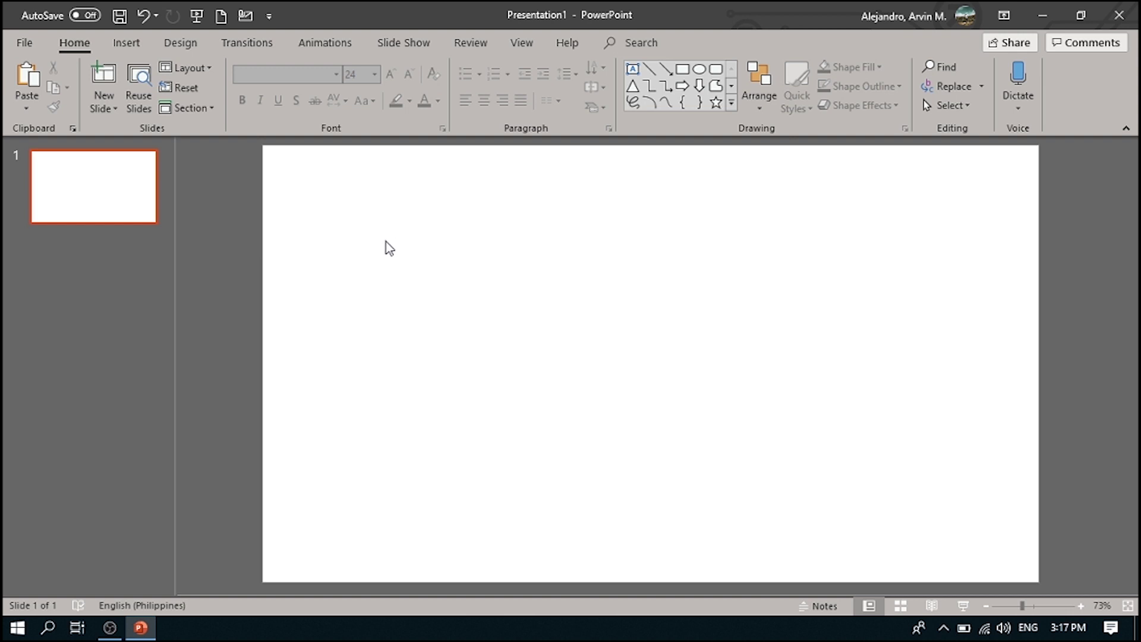
Search the Office Add-ins store for 'qr4office', add QR4Office and accept its terms
{"action": "left_click", "coordinate": [142, 44]}
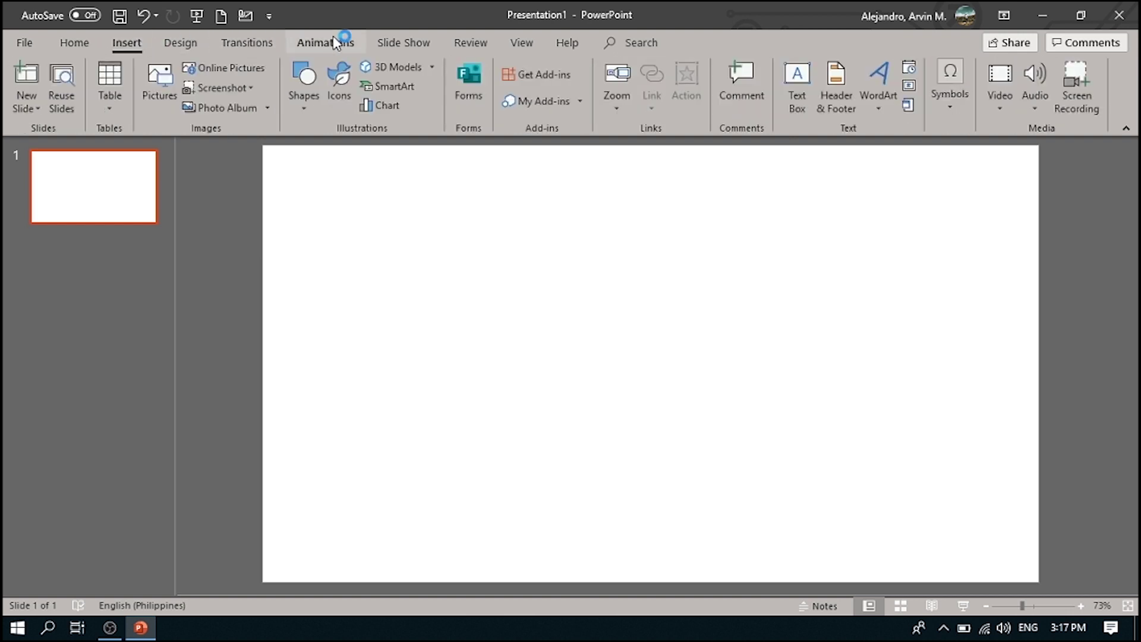
{"action": "left_click", "coordinate": [553, 82]}
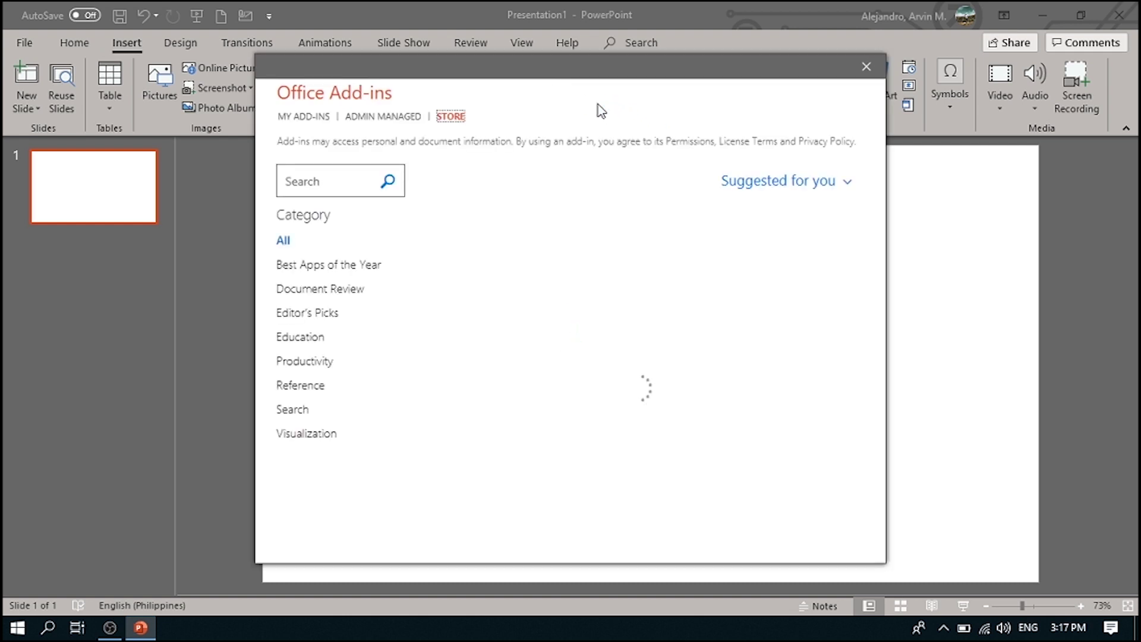
{"action": "left_click", "coordinate": [309, 182]}
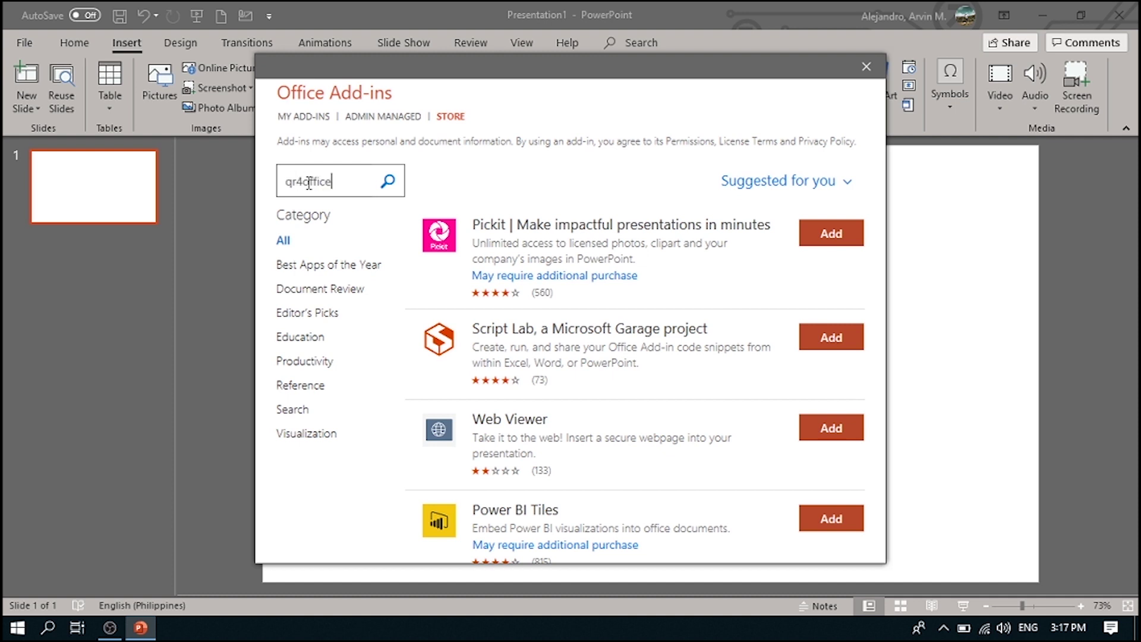
{"action": "type", "text": "qr4office"}
{"action": "key", "text": "Return"}
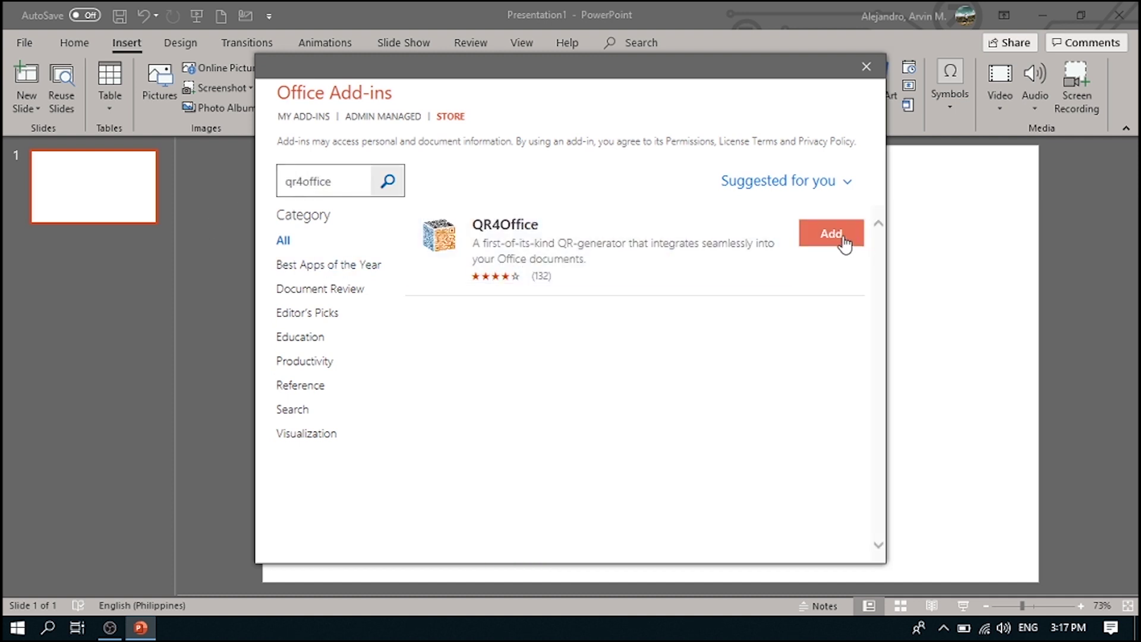
{"action": "left_click", "coordinate": [844, 241]}
{"action": "left_click", "coordinate": [737, 454]}
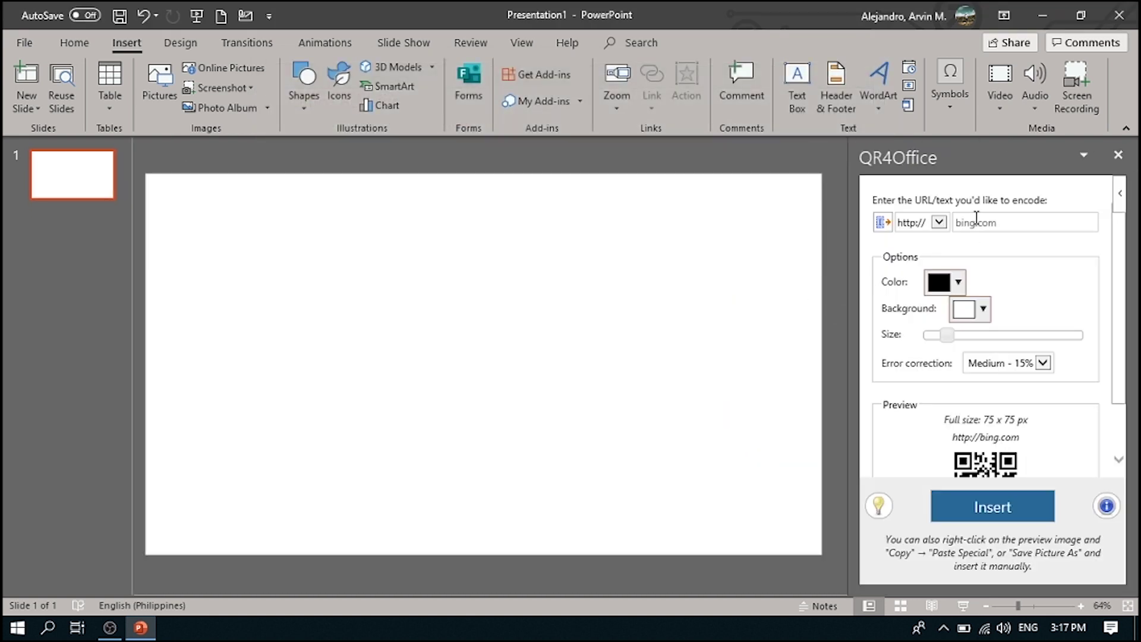
{"action": "left_click", "coordinate": [941, 222]}
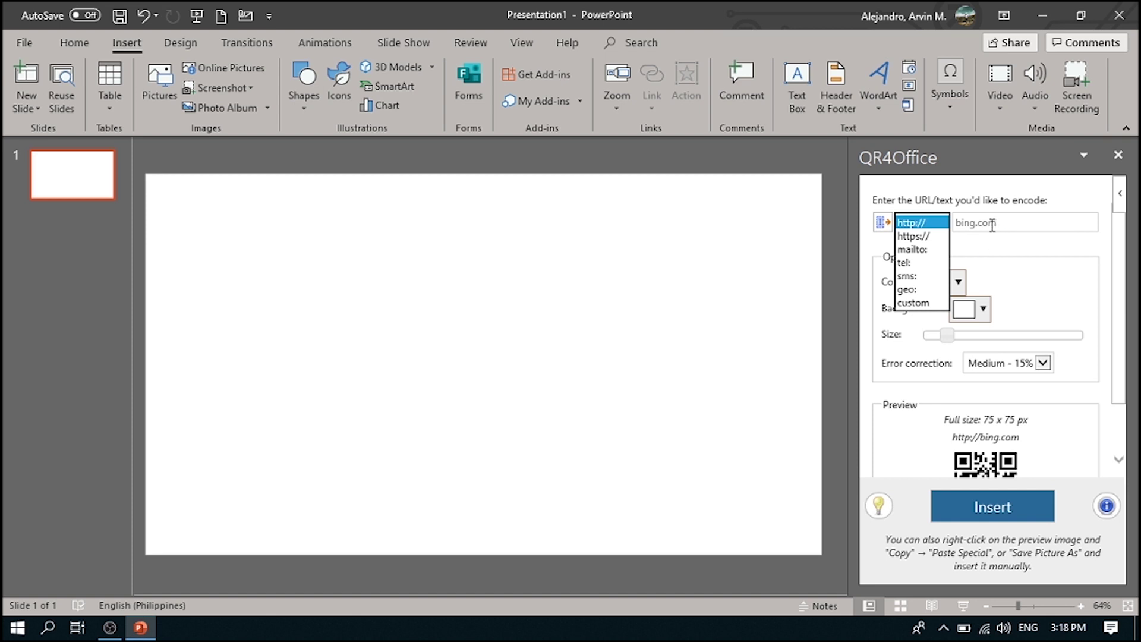
{"action": "left_click", "coordinate": [992, 224]}
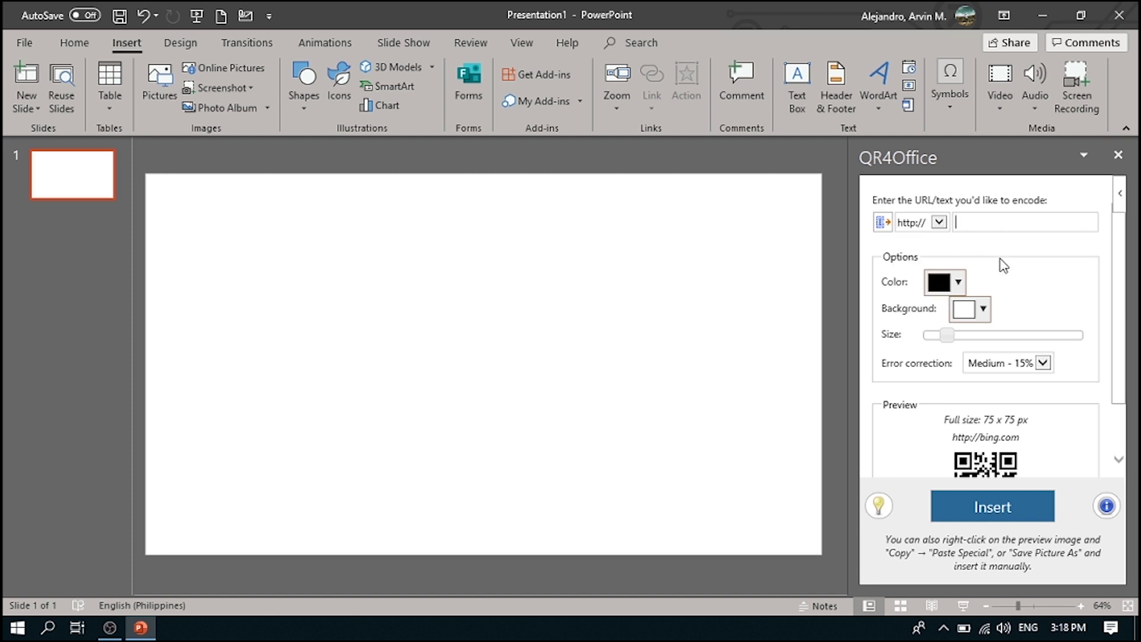
{"action": "type", "text": "google.com"}
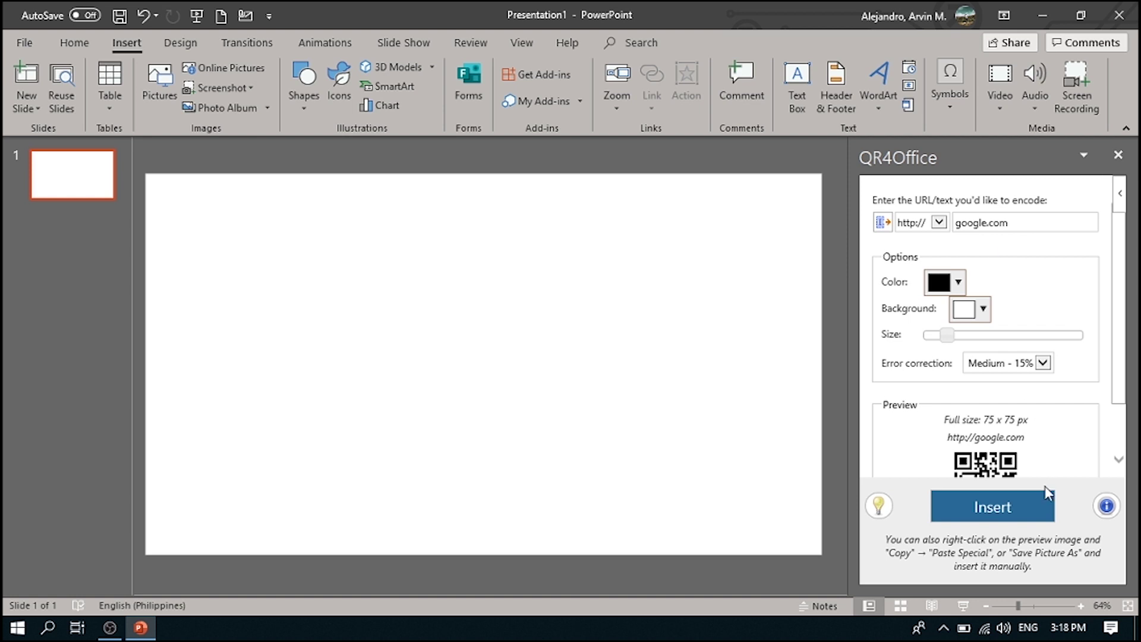
{"action": "scroll", "coordinate": [1120, 360], "scroll_direction": "down", "scroll_amount": 2}
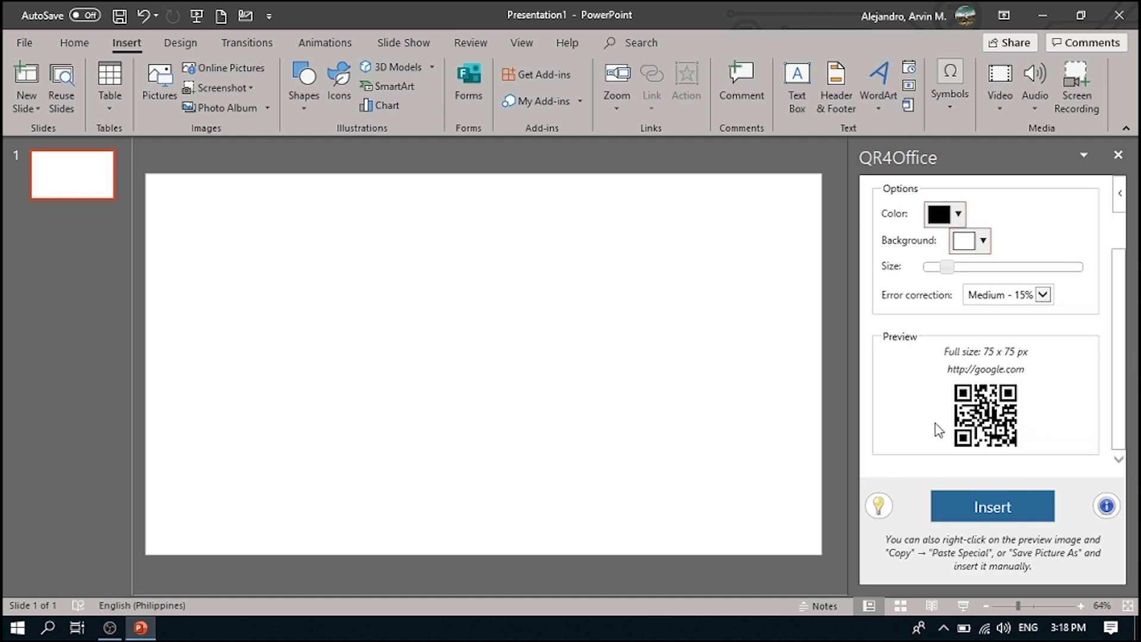
{"action": "scroll", "coordinate": [1118, 351], "scroll_direction": "up", "scroll_amount": 2}
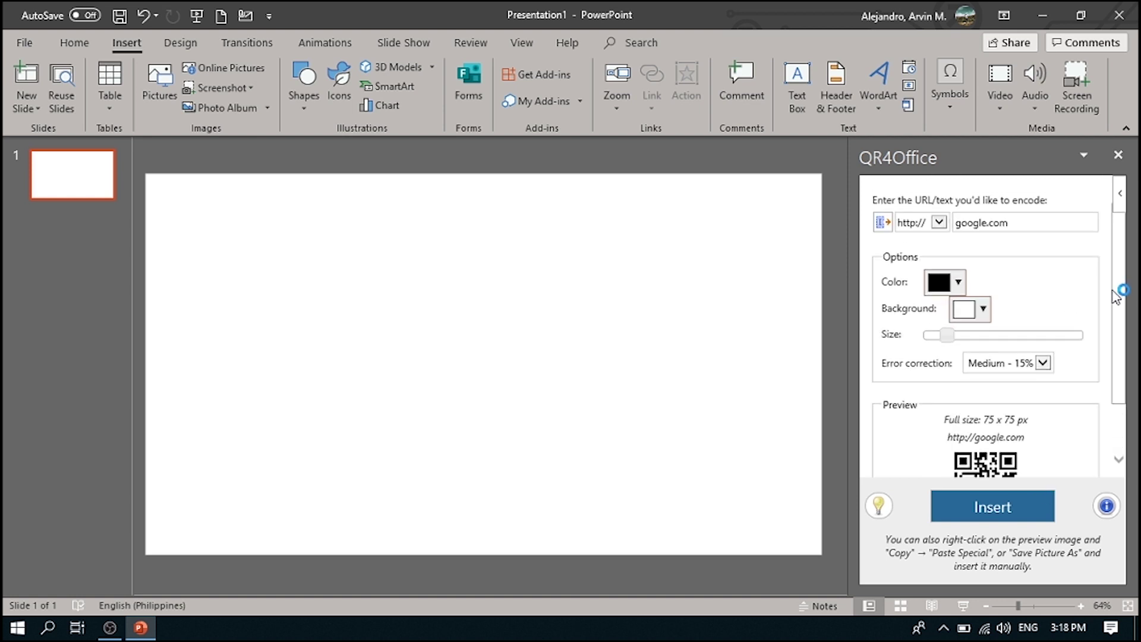
Set the QR code to 50 x 50 px in black, insert it and drag it up-left
{"action": "mouse_move", "coordinate": [950, 336]}
{"action": "left_mouse_down"}
{"action": "mouse_move", "coordinate": [1033, 348]}
{"action": "mouse_move", "coordinate": [935, 335]}
{"action": "left_mouse_up"}
{"action": "left_click", "coordinate": [962, 286]}
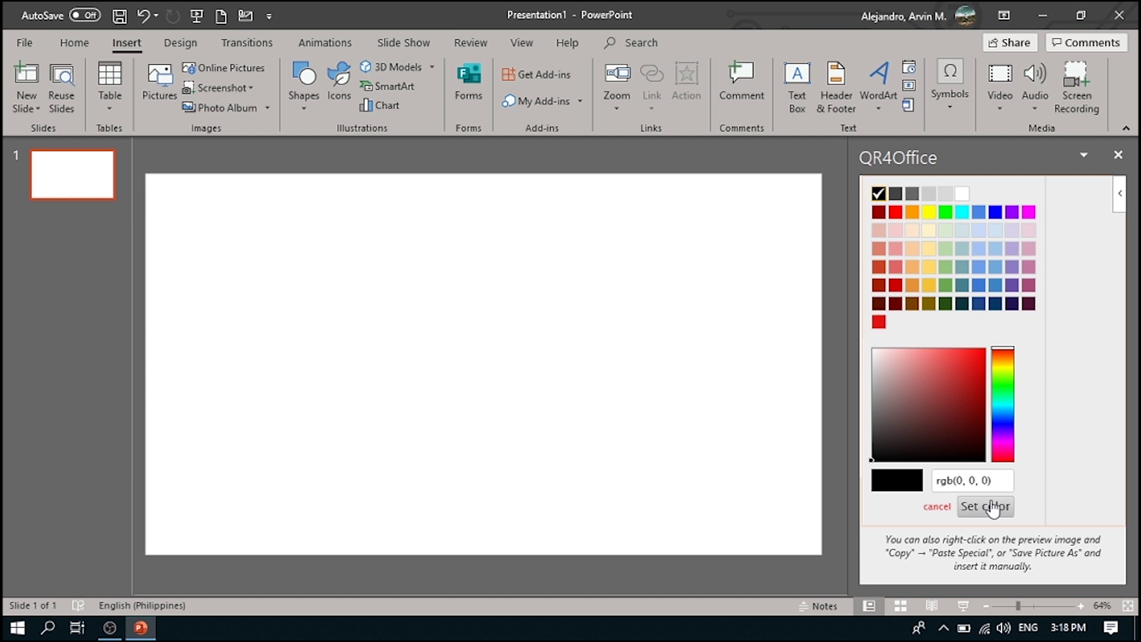
{"action": "left_click", "coordinate": [954, 504]}
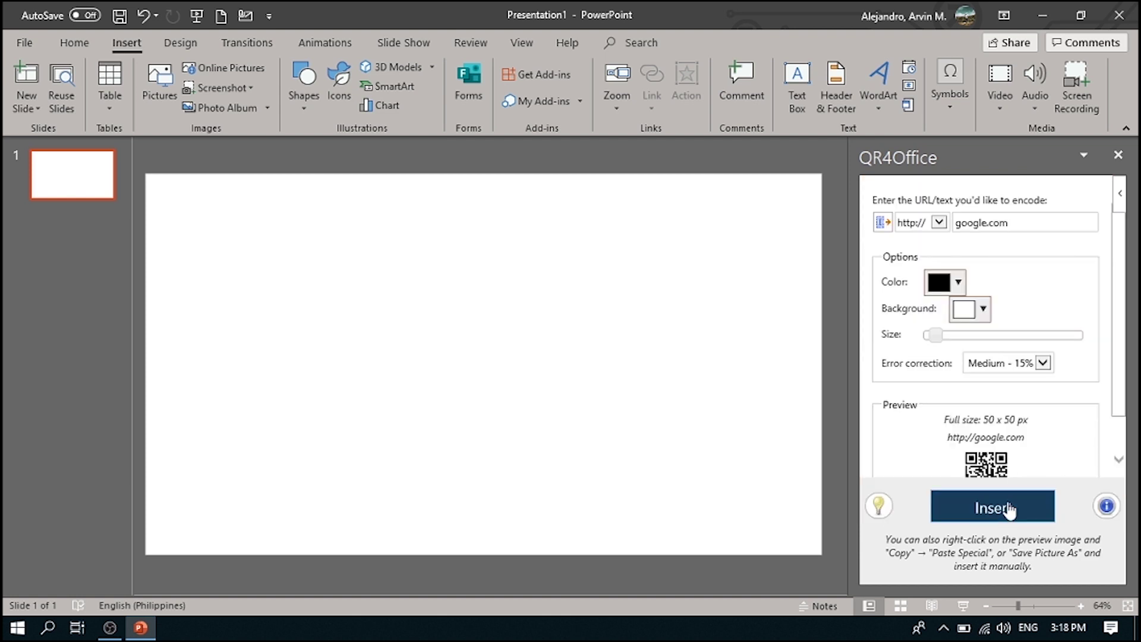
{"action": "left_click", "coordinate": [1009, 509]}
{"action": "left_click", "coordinate": [483, 364]}
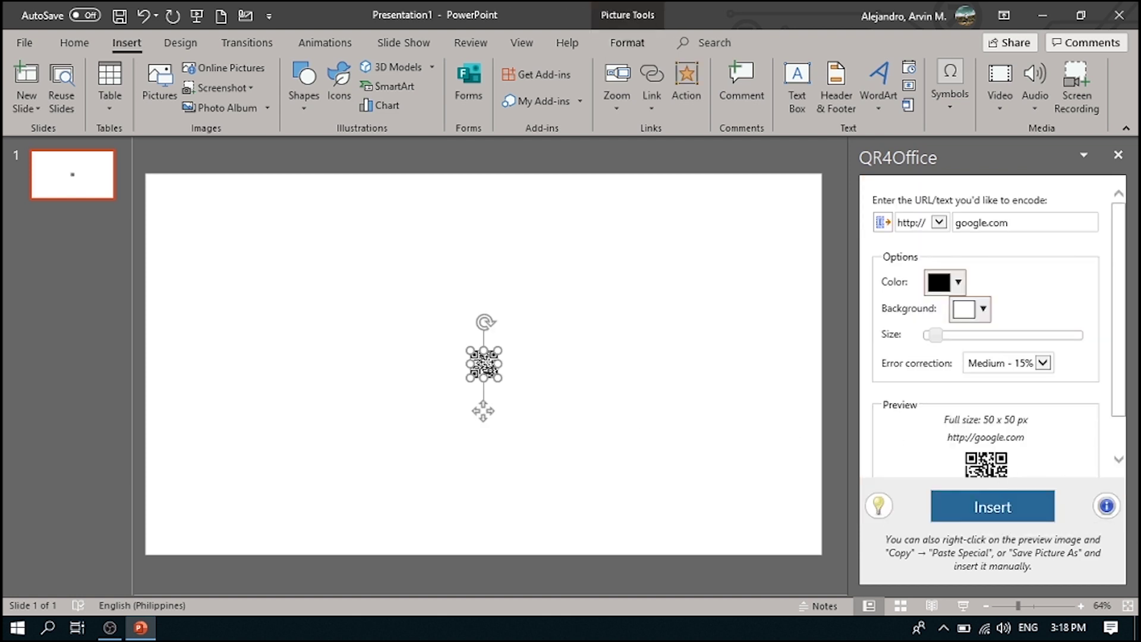
{"action": "left_click_drag", "start_coordinate": [484, 364], "coordinate": [320, 295]}
Deselect the placed QR code and bring up the Insert Chart dialog
{"action": "left_click", "coordinate": [360, 290]}
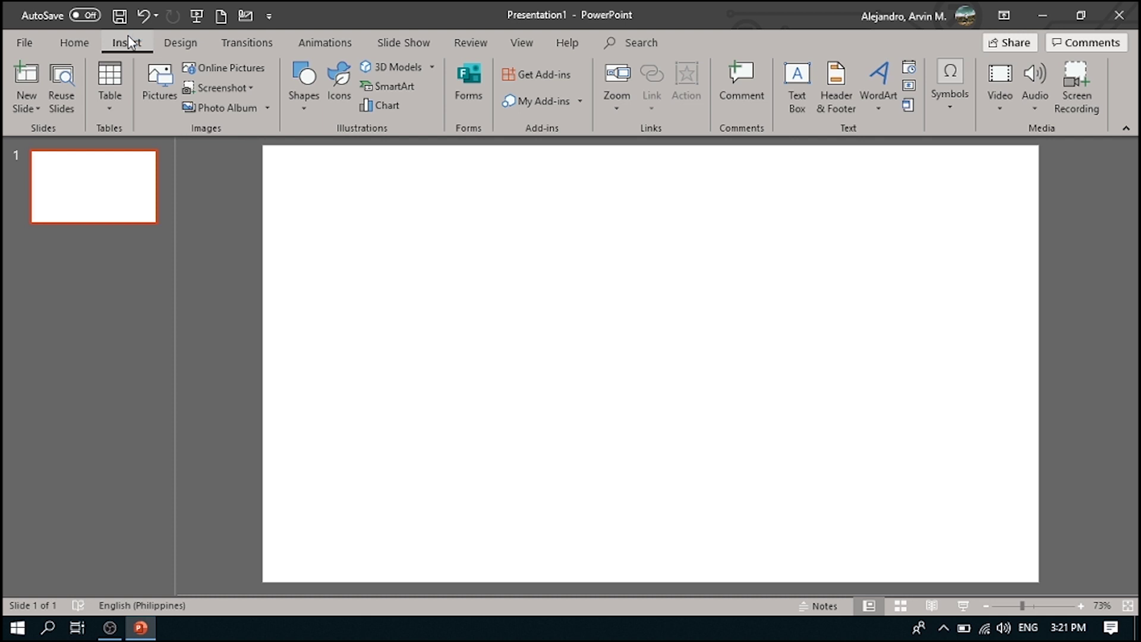
{"action": "left_click", "coordinate": [400, 111]}
Insert a Filled Map chart from the Map chart category
{"action": "left_click", "coordinate": [376, 287]}
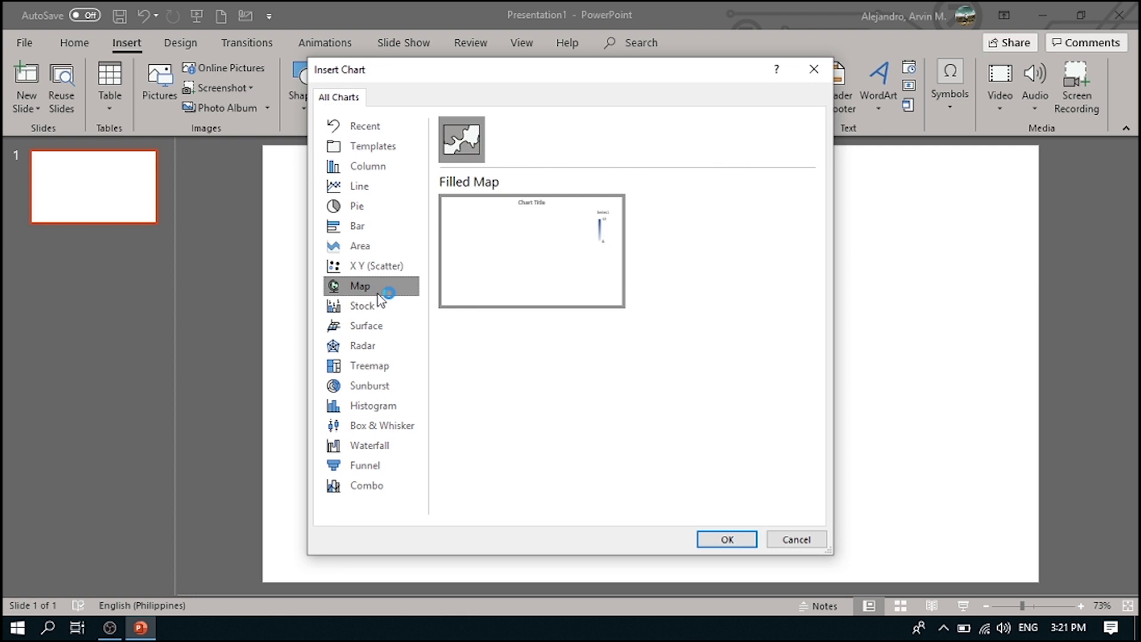
{"action": "mouse_move", "coordinate": [558, 270]}
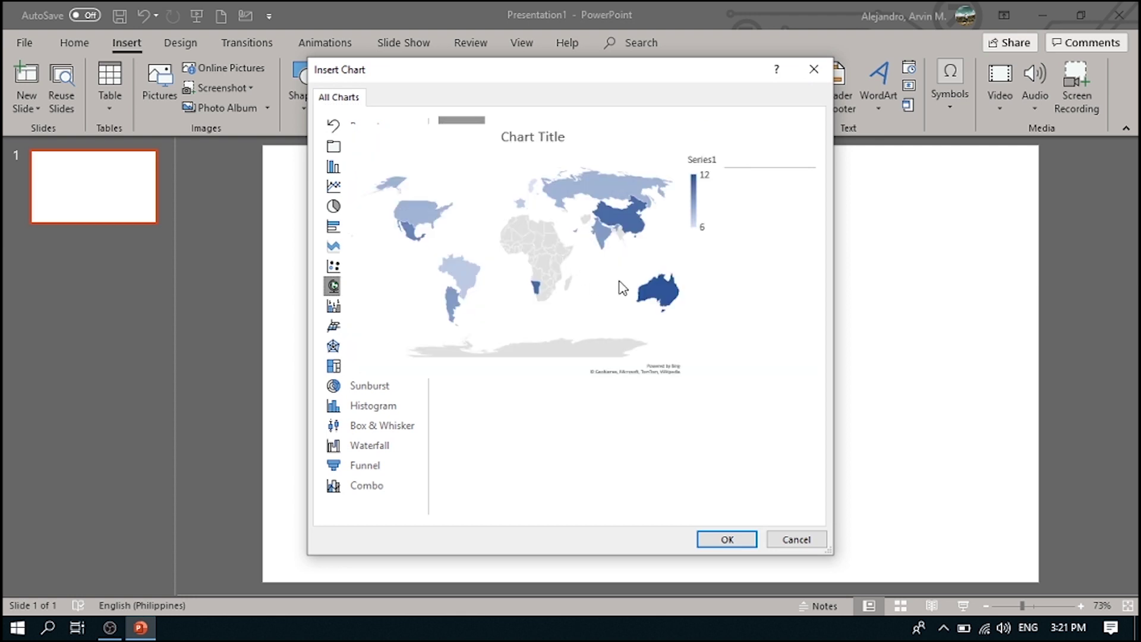
{"action": "left_click", "coordinate": [728, 540]}
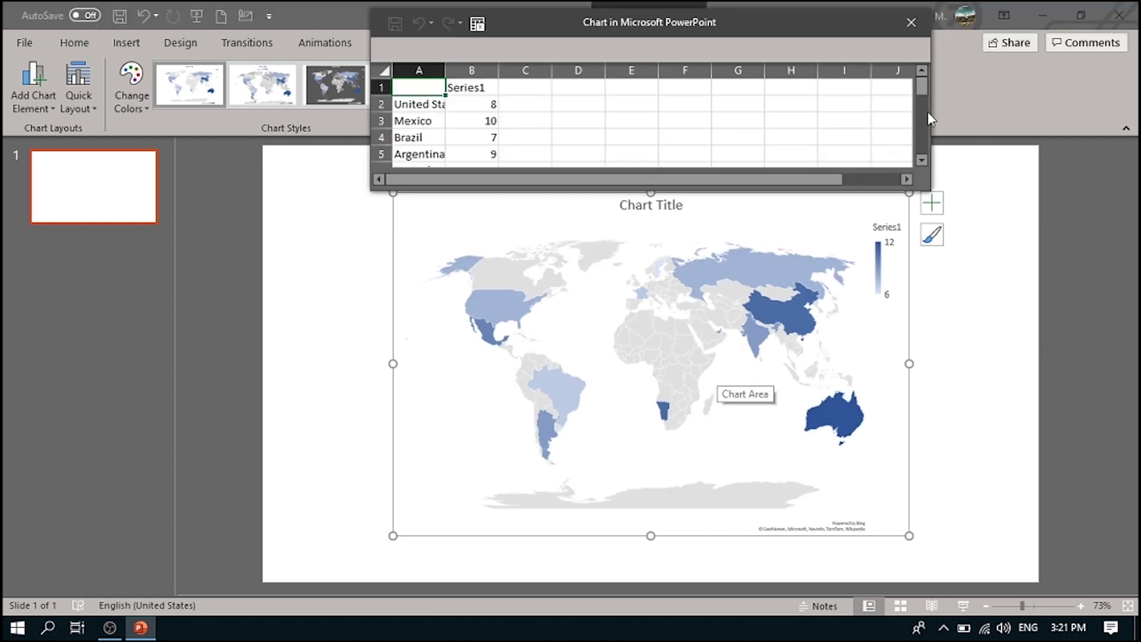
Resize the chart data window and move it to the lower left so every country row shows
{"action": "left_click_drag", "start_coordinate": [931, 111], "coordinate": [576, 91]}
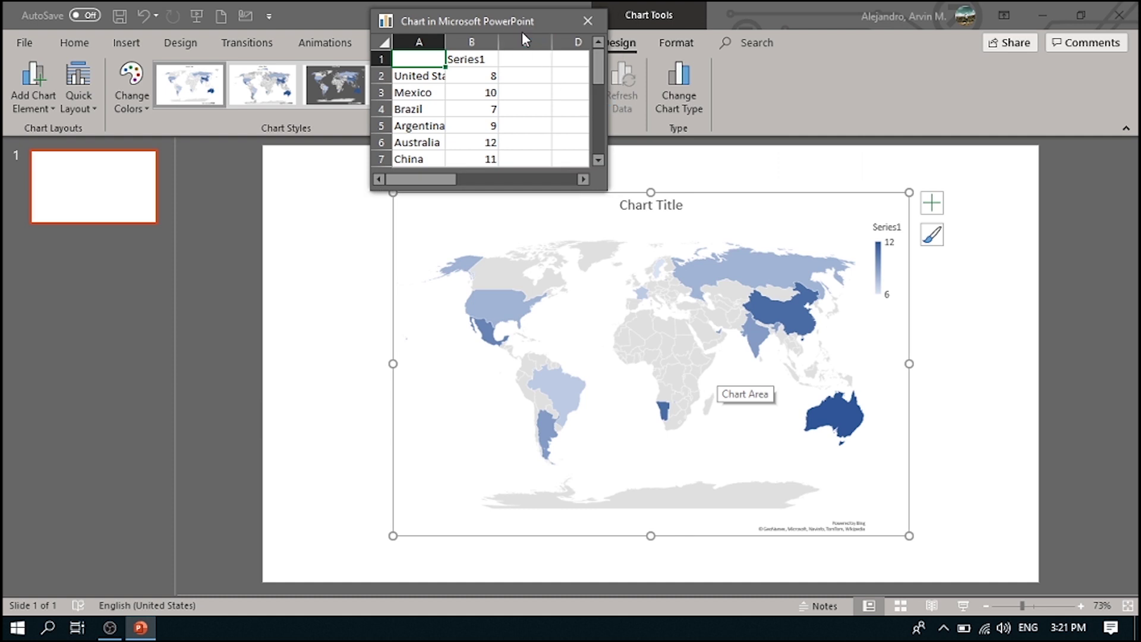
{"action": "left_click_drag", "start_coordinate": [522, 31], "coordinate": [224, 214]}
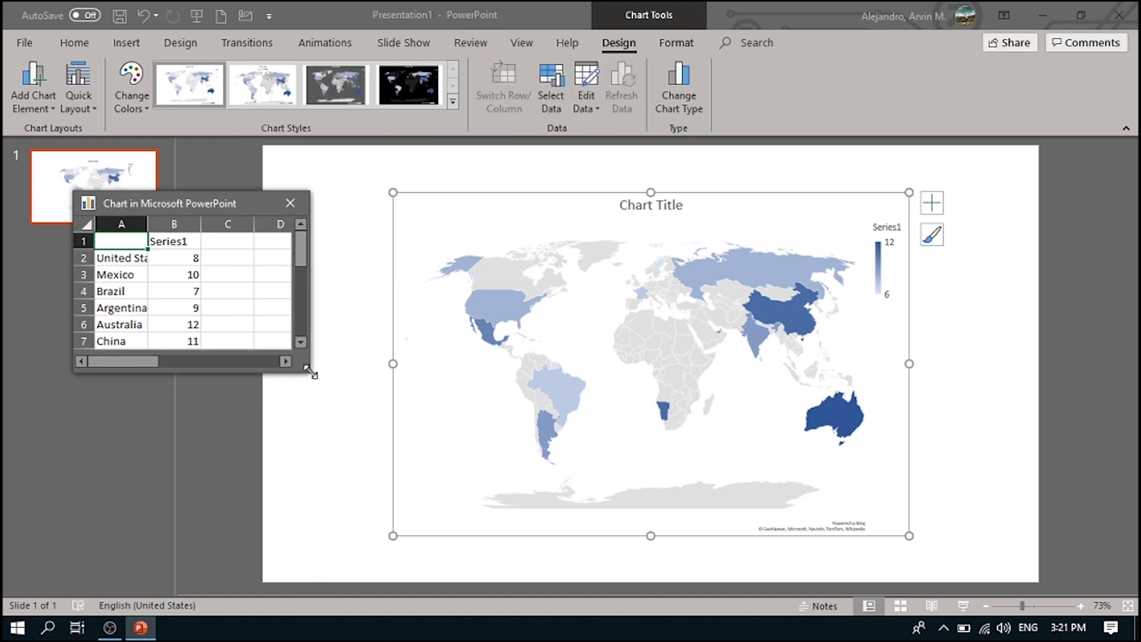
{"action": "left_click_drag", "start_coordinate": [308, 373], "coordinate": [308, 531]}
{"action": "left_click", "coordinate": [268, 440]}
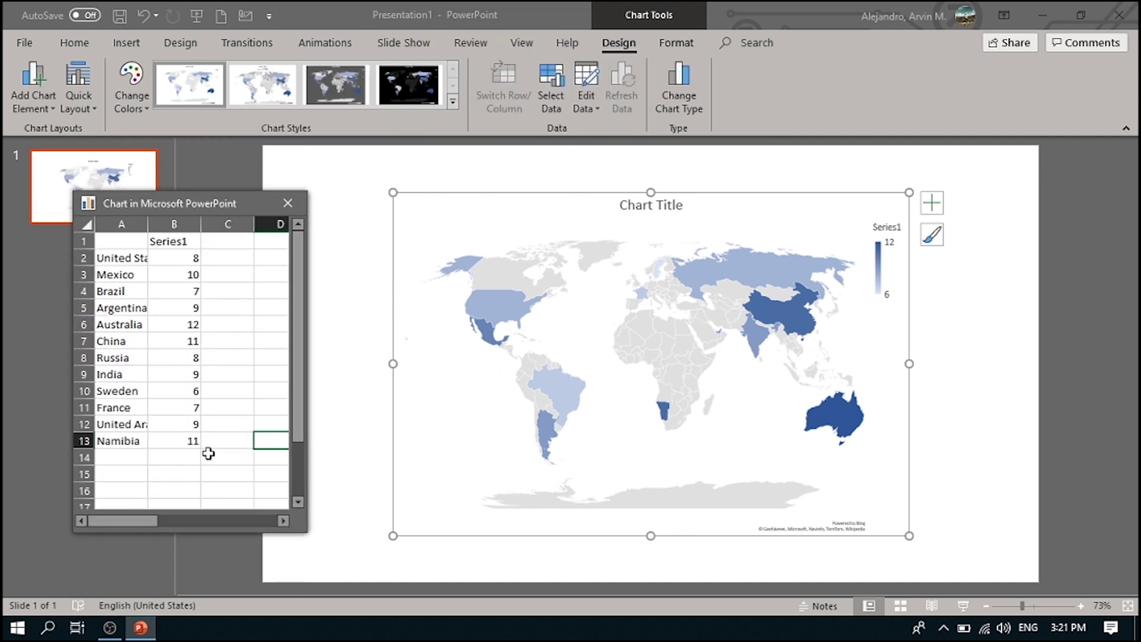
Clear the Argentina–Namibia and Mexico–Brazil rows, leaving United States, and widen column A
{"action": "left_click_drag", "start_coordinate": [114, 312], "coordinate": [193, 437]}
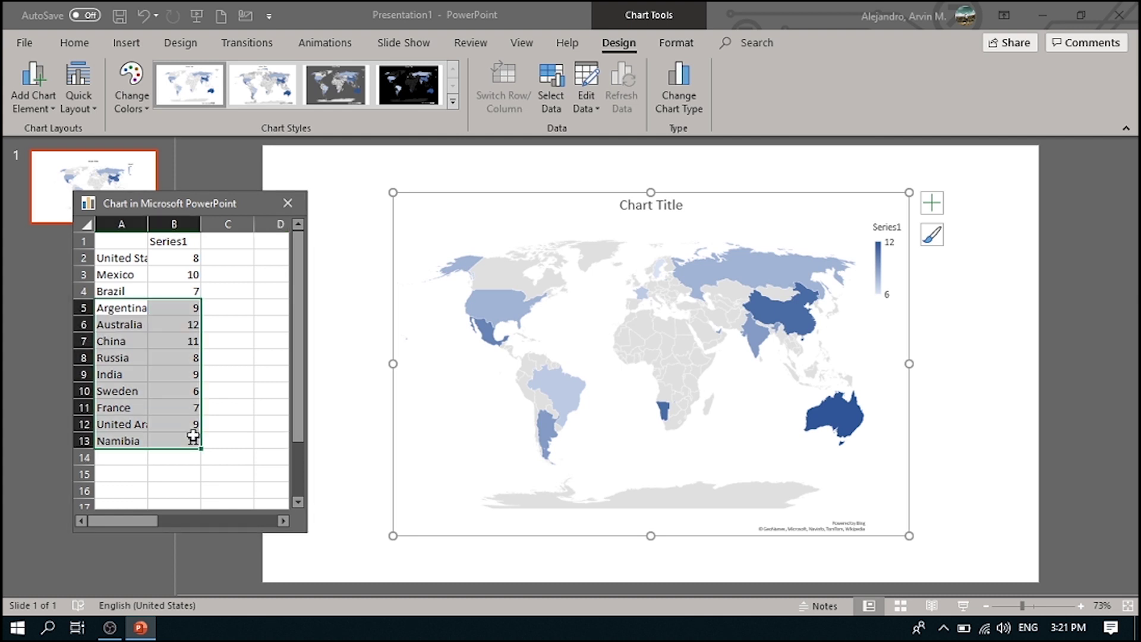
{"action": "key", "text": "Delete"}
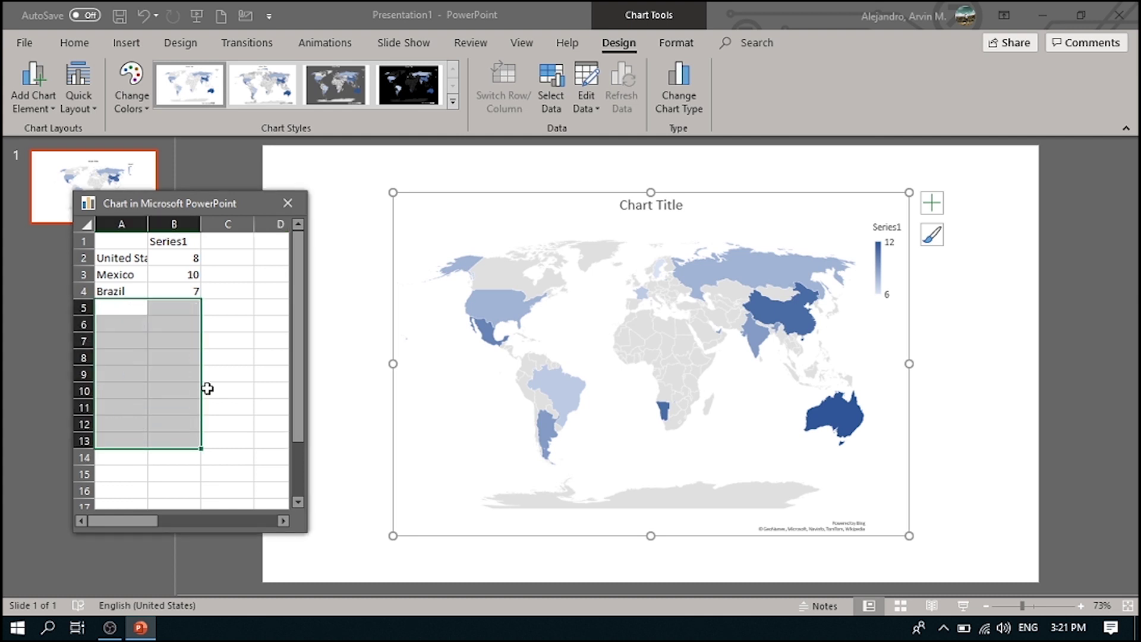
{"action": "left_click", "coordinate": [234, 358]}
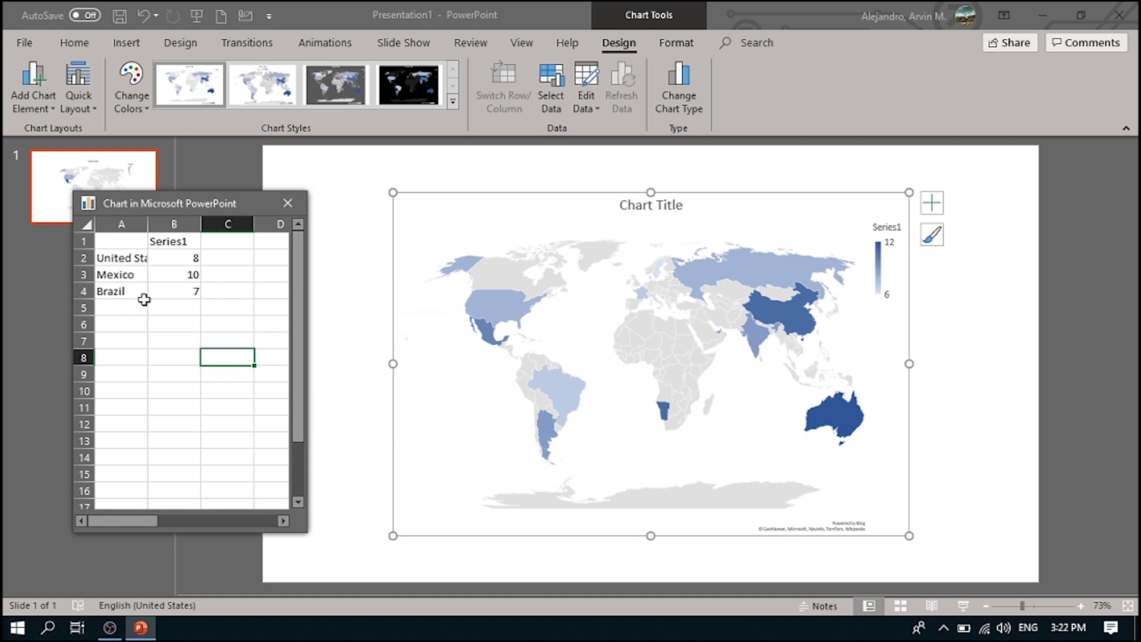
{"action": "left_click_drag", "start_coordinate": [112, 277], "coordinate": [181, 296]}
{"action": "key", "text": "Delete"}
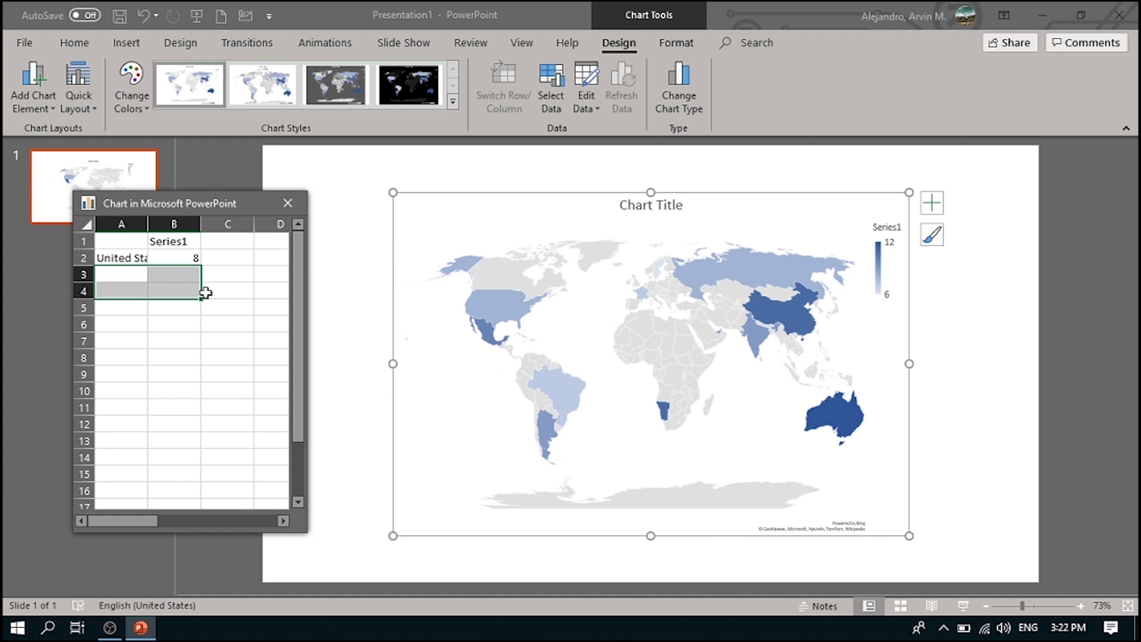
{"action": "left_click", "coordinate": [229, 272]}
{"action": "left_click_drag", "start_coordinate": [145, 228], "coordinate": [168, 228]}
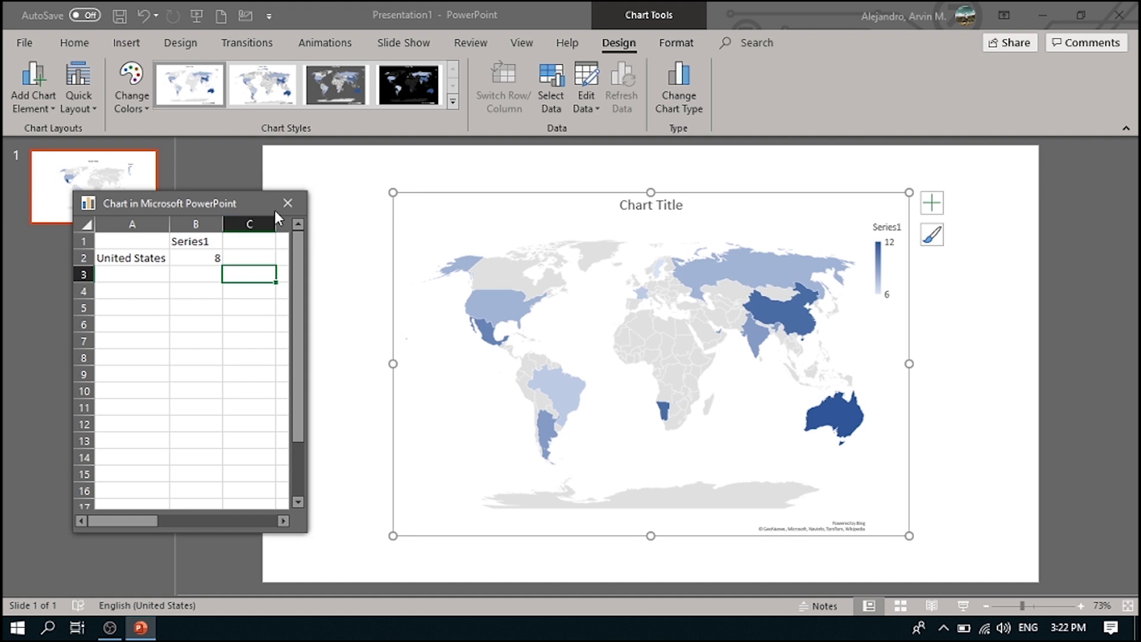
Close the chart data window and give the map the dark Chart Style 4
{"action": "left_click", "coordinate": [633, 352]}
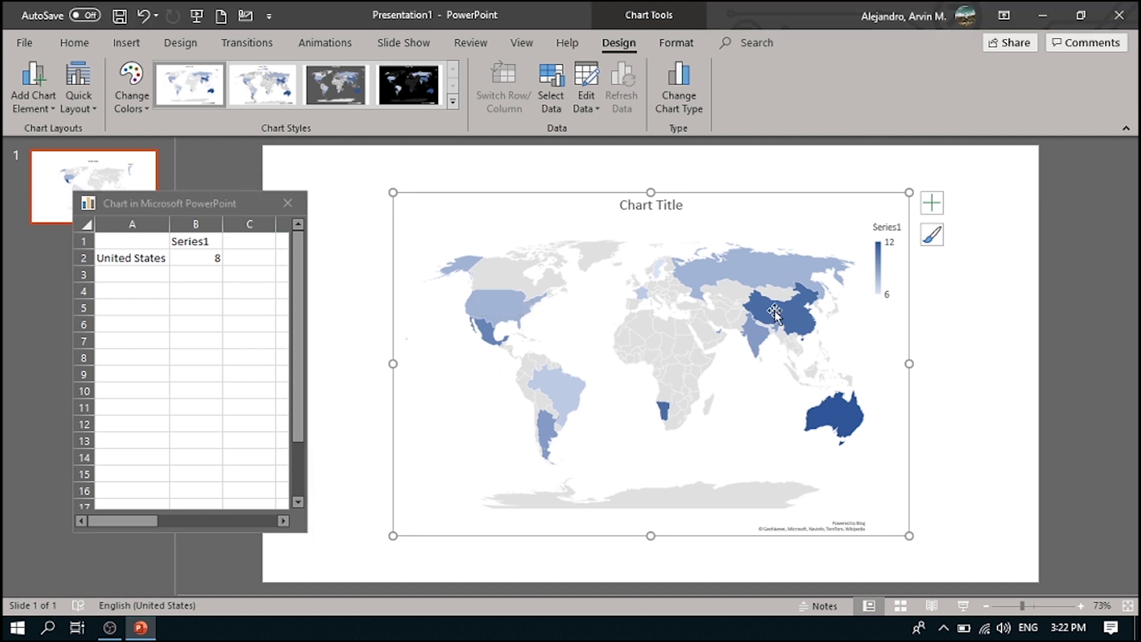
{"action": "right_click", "coordinate": [244, 207]}
{"action": "left_click", "coordinate": [287, 203]}
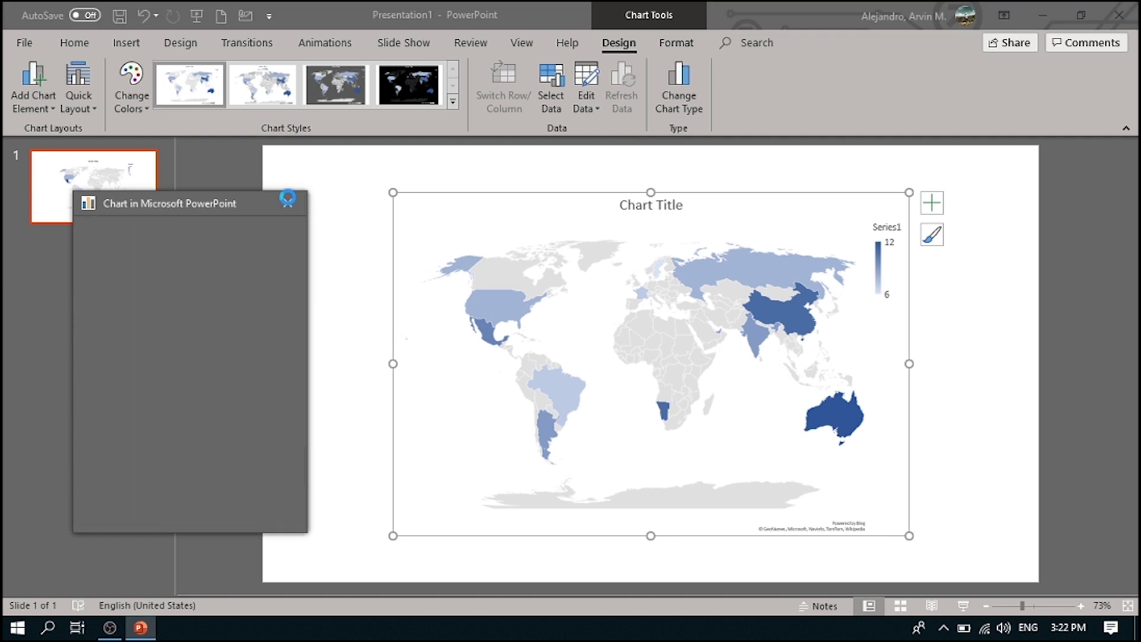
{"action": "left_click", "coordinate": [406, 80]}
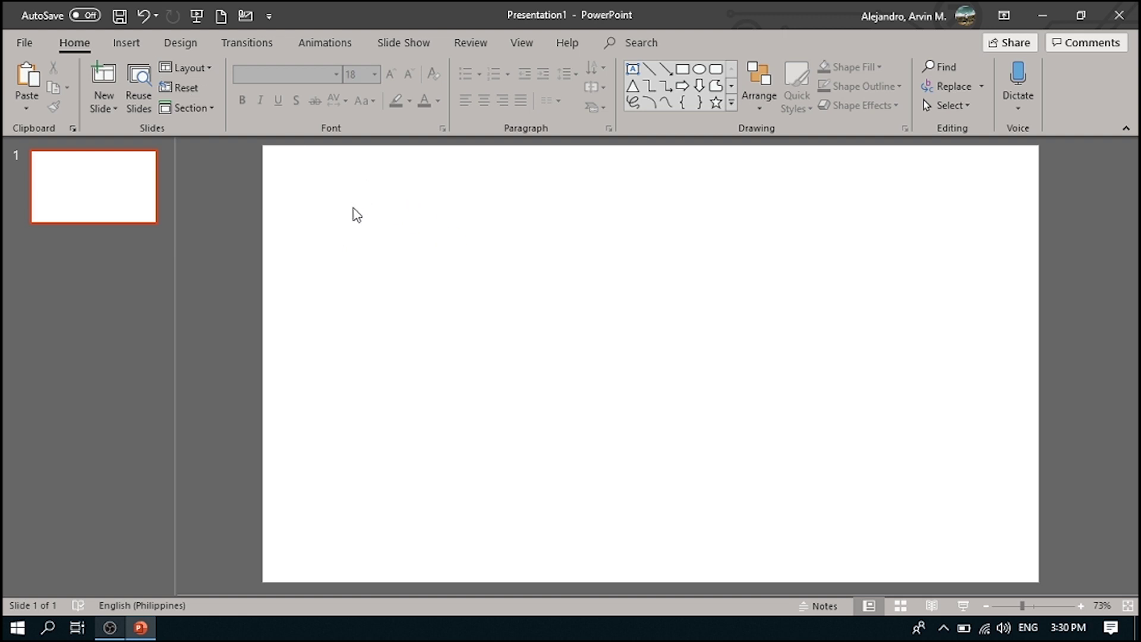
Draw a text box near the top left of the slide
{"action": "left_click", "coordinate": [127, 42]}
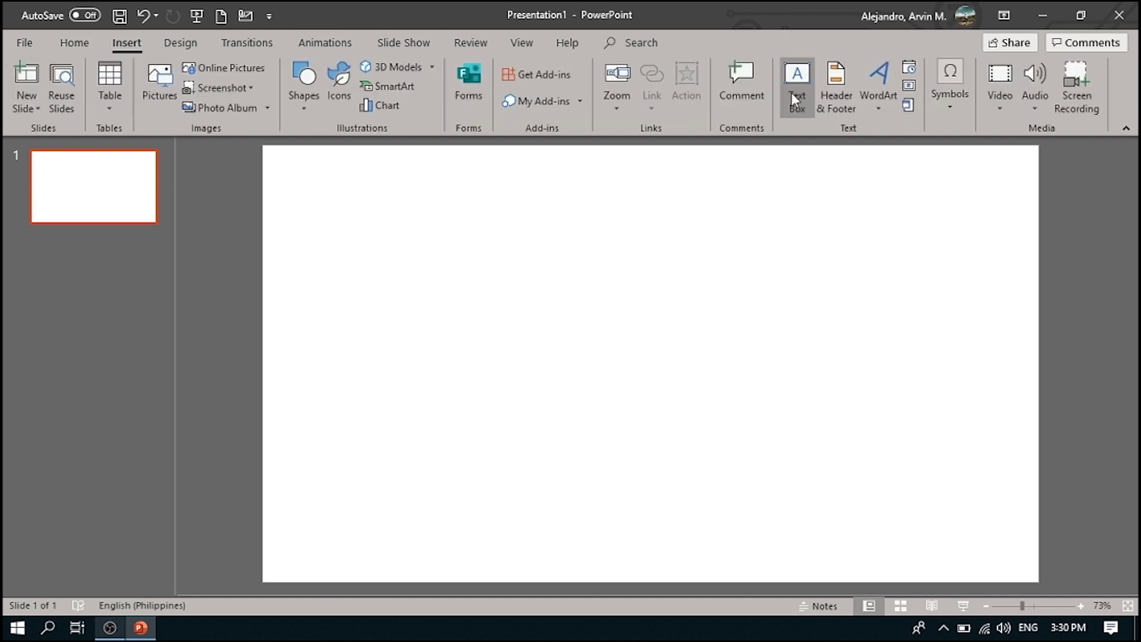
{"action": "left_click", "coordinate": [795, 98]}
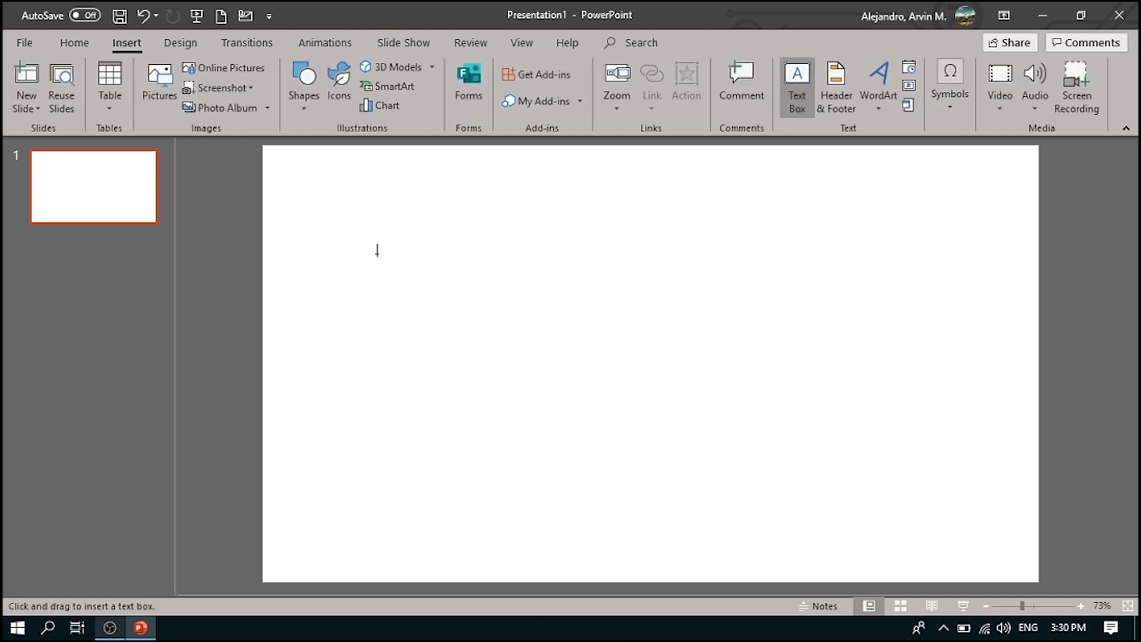
{"action": "mouse_move", "coordinate": [349, 213]}
{"action": "left_mouse_down"}
{"action": "mouse_move", "coordinate": [509, 260]}
{"action": "mouse_move", "coordinate": [757, 260]}
{"action": "left_mouse_up"}
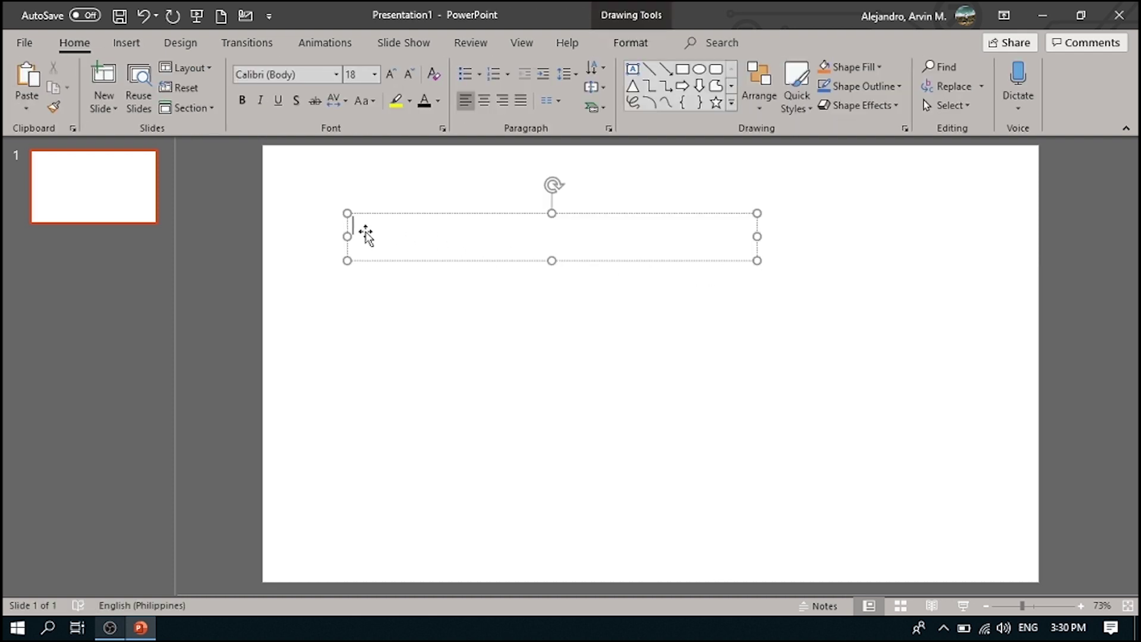
Dictate 'This is a test PowerPoint dictation smiling face' into the text box and check dictation languages
{"action": "left_click", "coordinate": [1010, 101]}
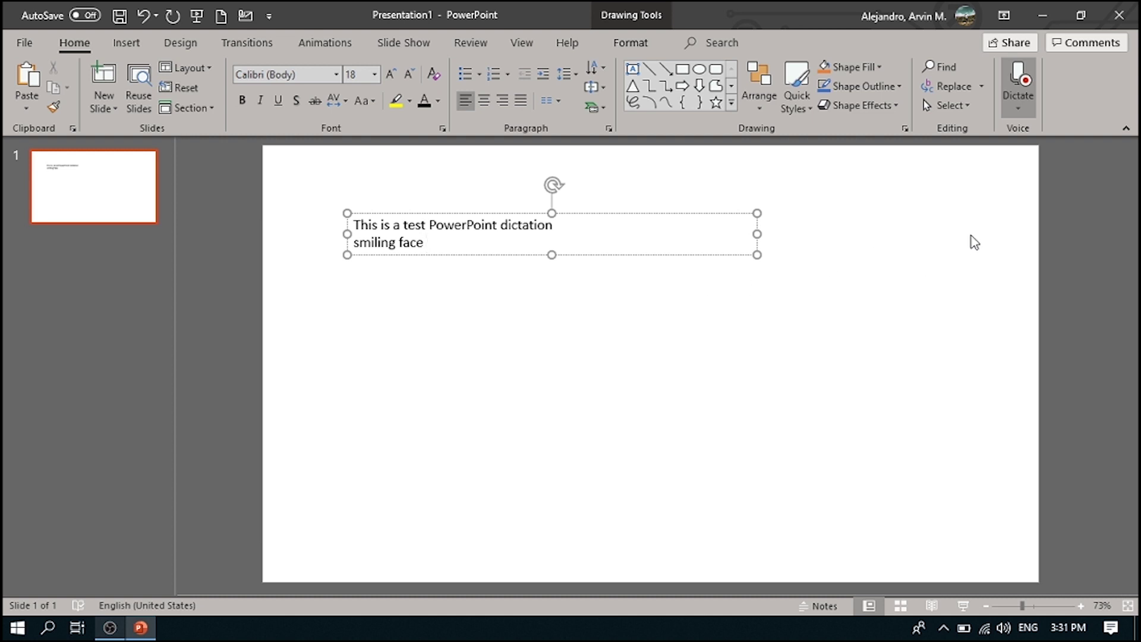
{"action": "left_click", "coordinate": [1018, 83]}
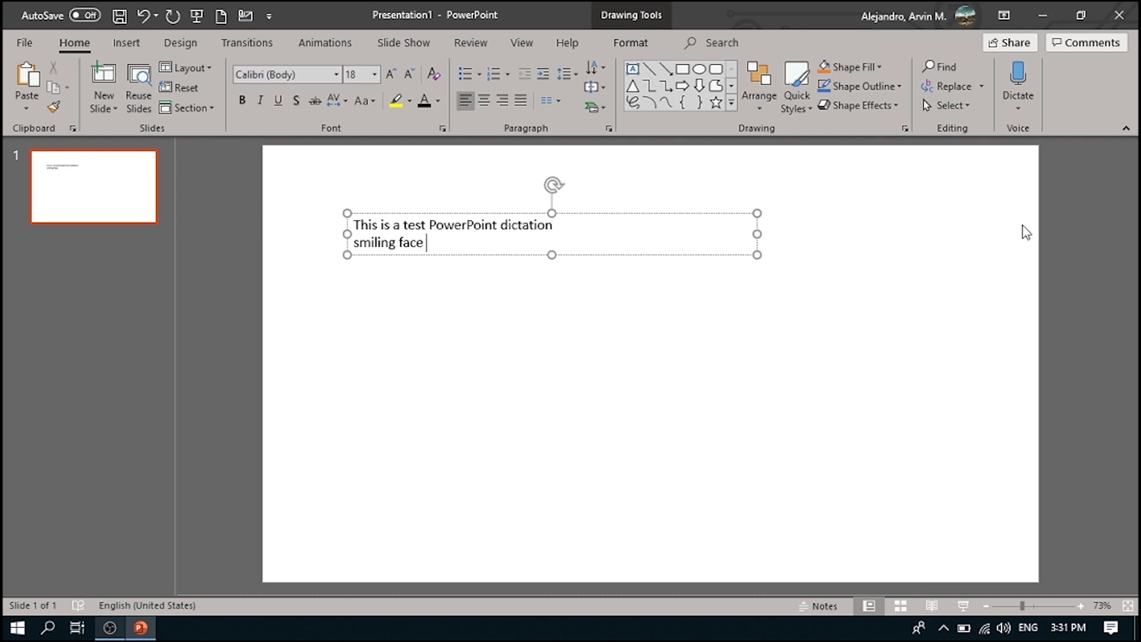
{"action": "left_click", "coordinate": [1019, 108]}
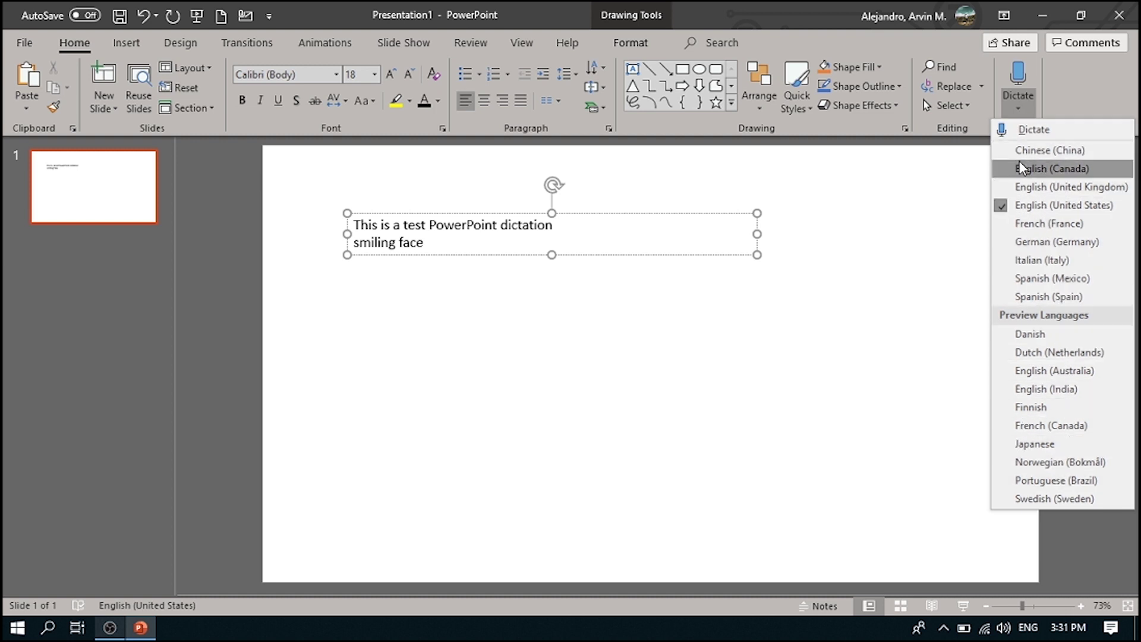
{"action": "left_click", "coordinate": [485, 49]}
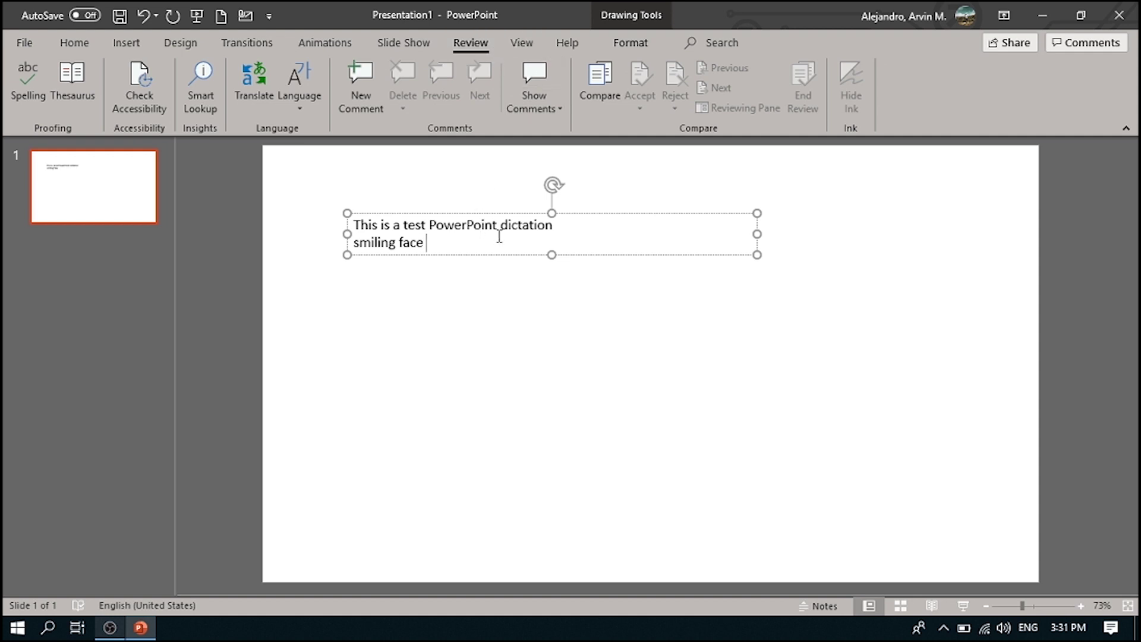
Translate the first dictated line into Bosnian and replace it with the translation
{"action": "left_click_drag", "start_coordinate": [552, 226], "coordinate": [354, 226]}
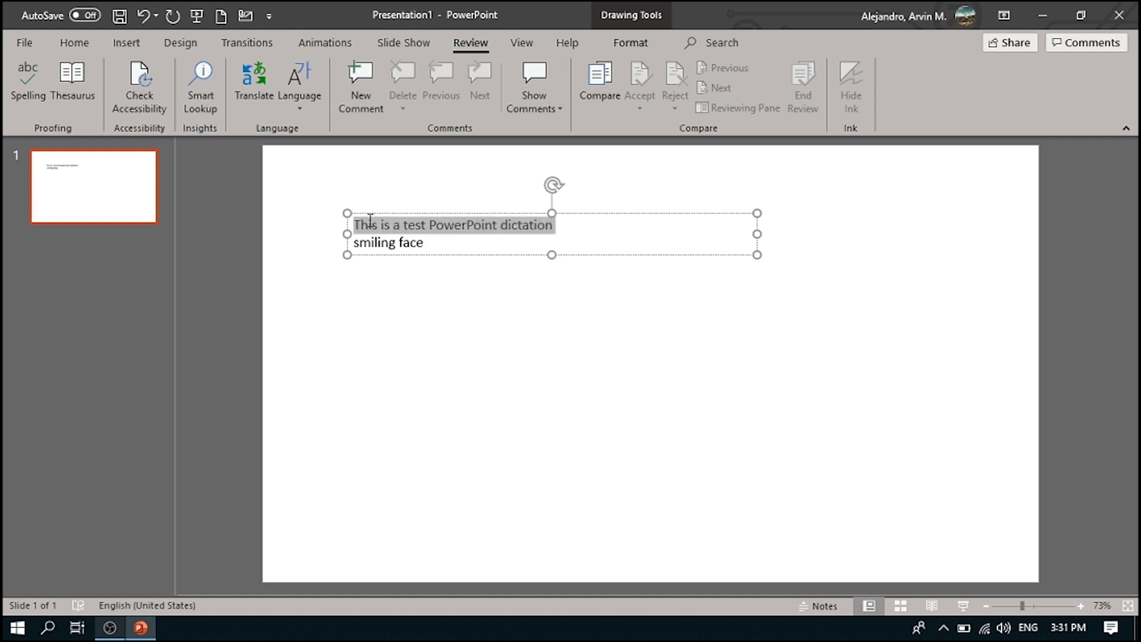
{"action": "left_click", "coordinate": [260, 85]}
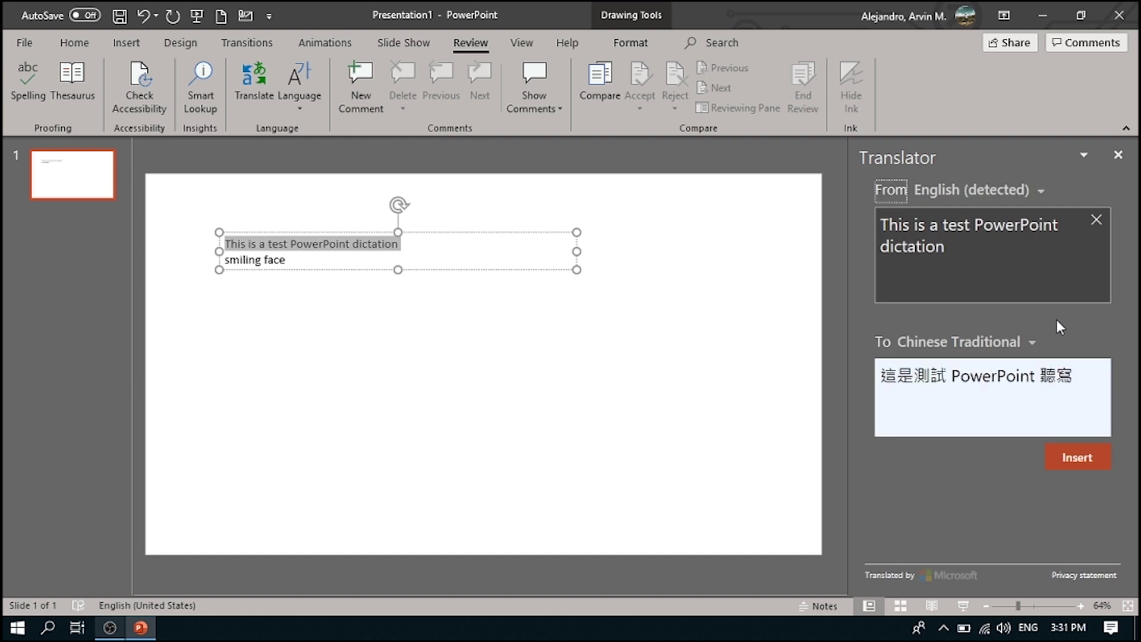
{"action": "left_click", "coordinate": [1037, 343]}
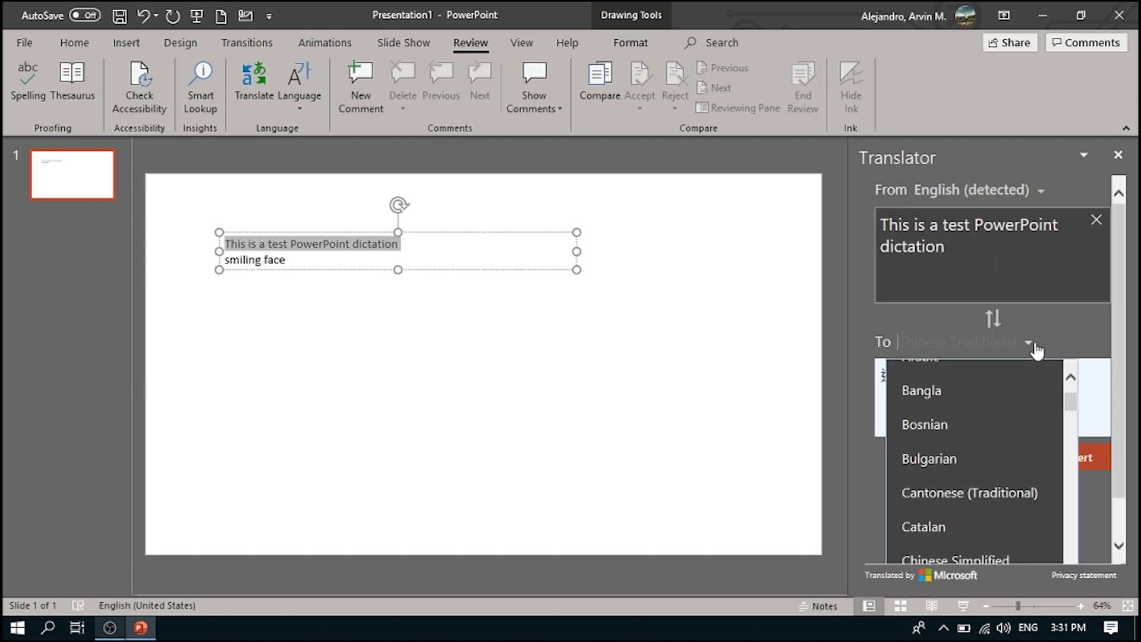
{"action": "left_click", "coordinate": [963, 422]}
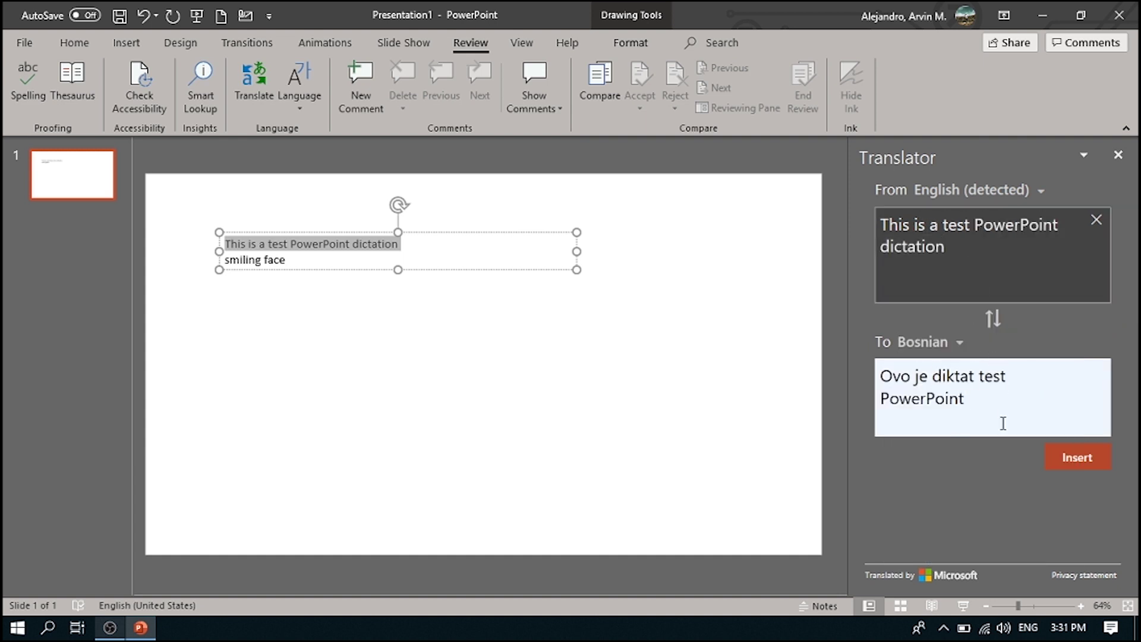
{"action": "left_click", "coordinate": [1073, 456]}
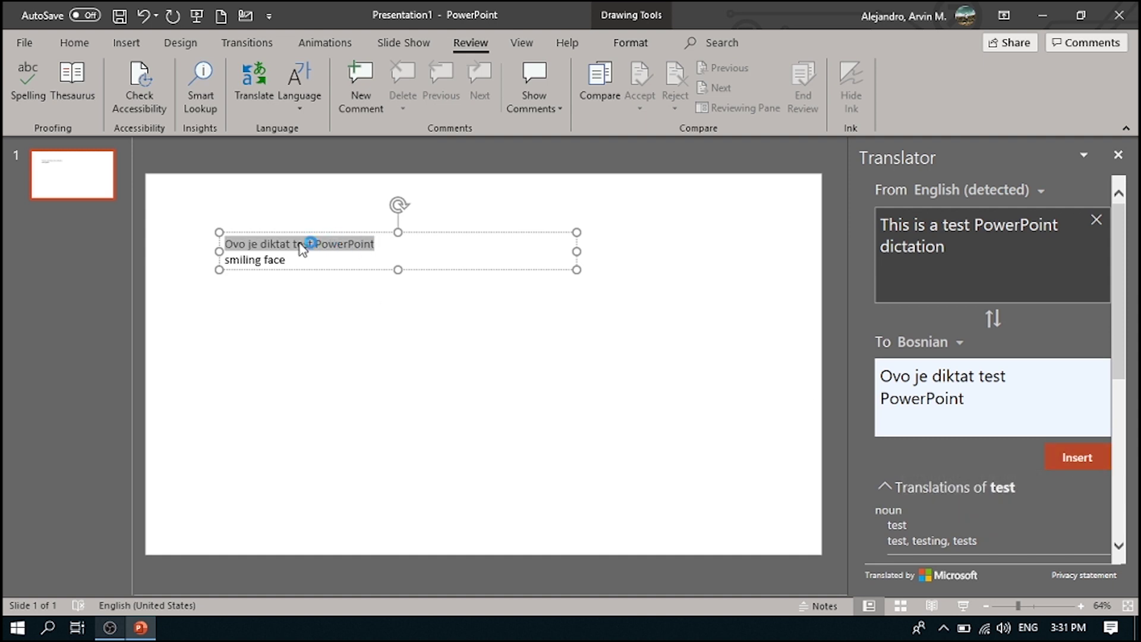
Swap the translation languages, keep English as target, and insert 'Ovo i diktat powerpoint test' as the first line
{"action": "left_click", "coordinate": [887, 377]}
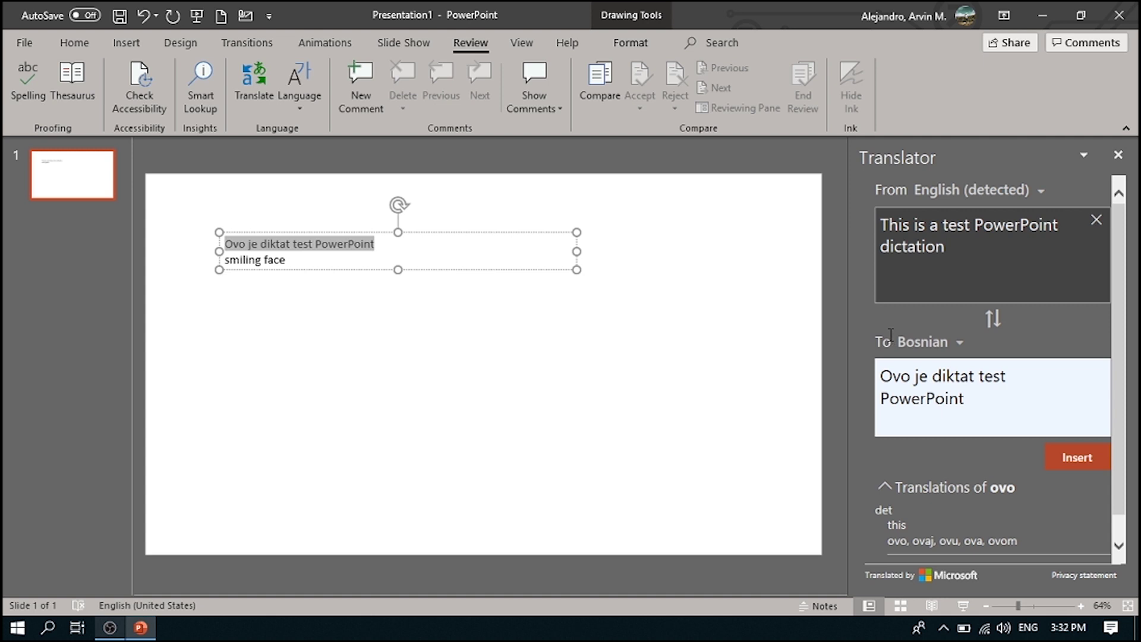
{"action": "left_click", "coordinate": [1003, 331]}
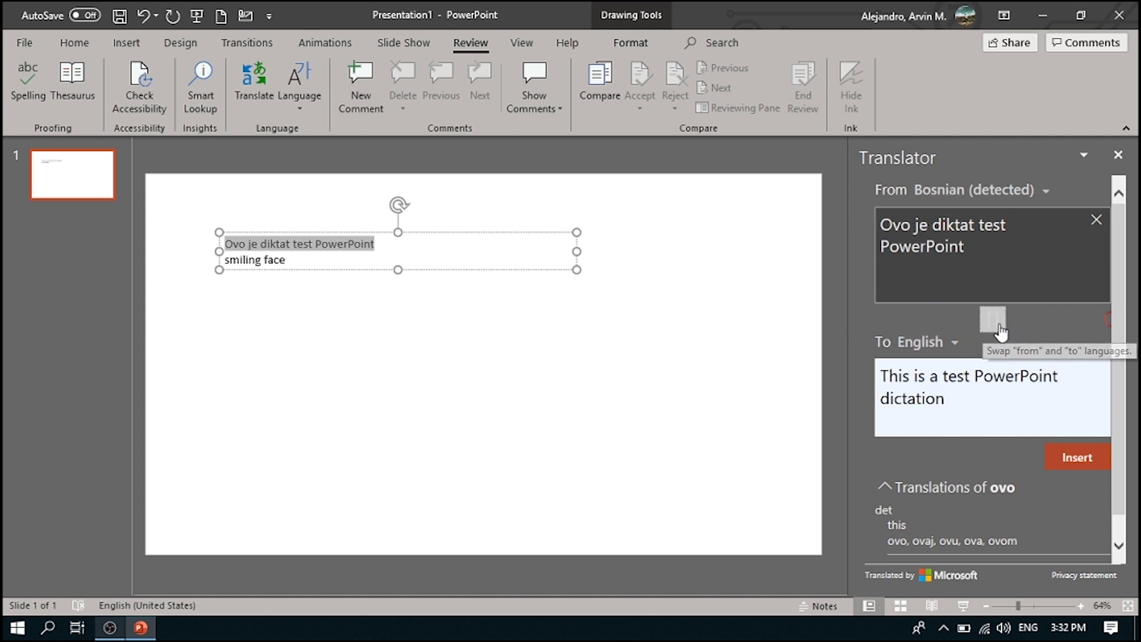
{"action": "left_click", "coordinate": [954, 346]}
{"action": "left_click", "coordinate": [955, 349]}
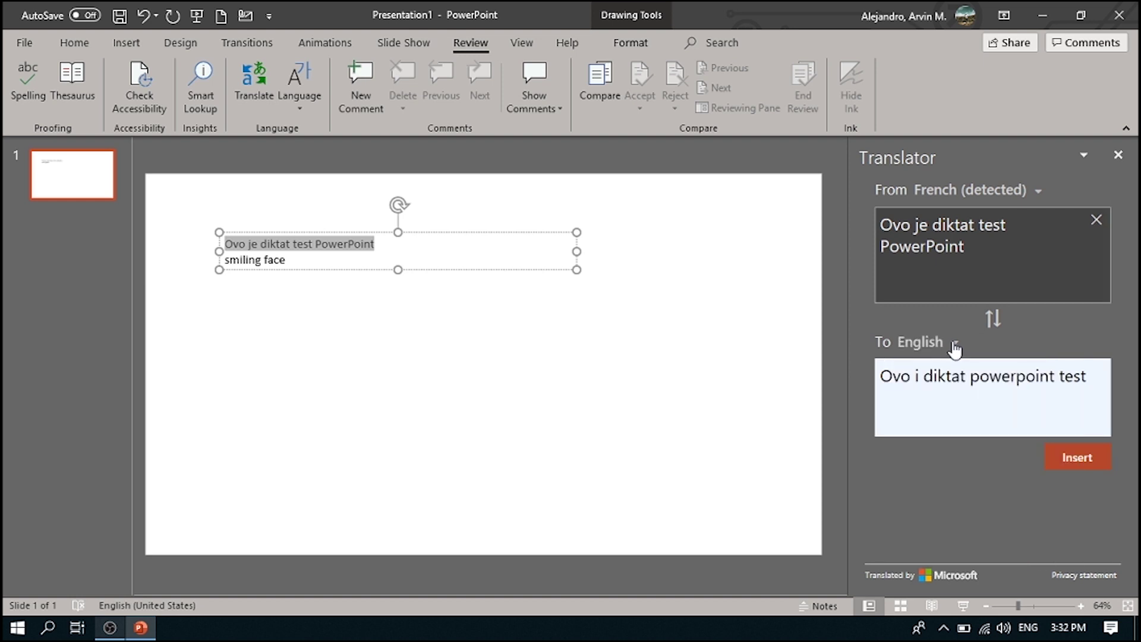
{"action": "left_click", "coordinate": [1076, 470]}
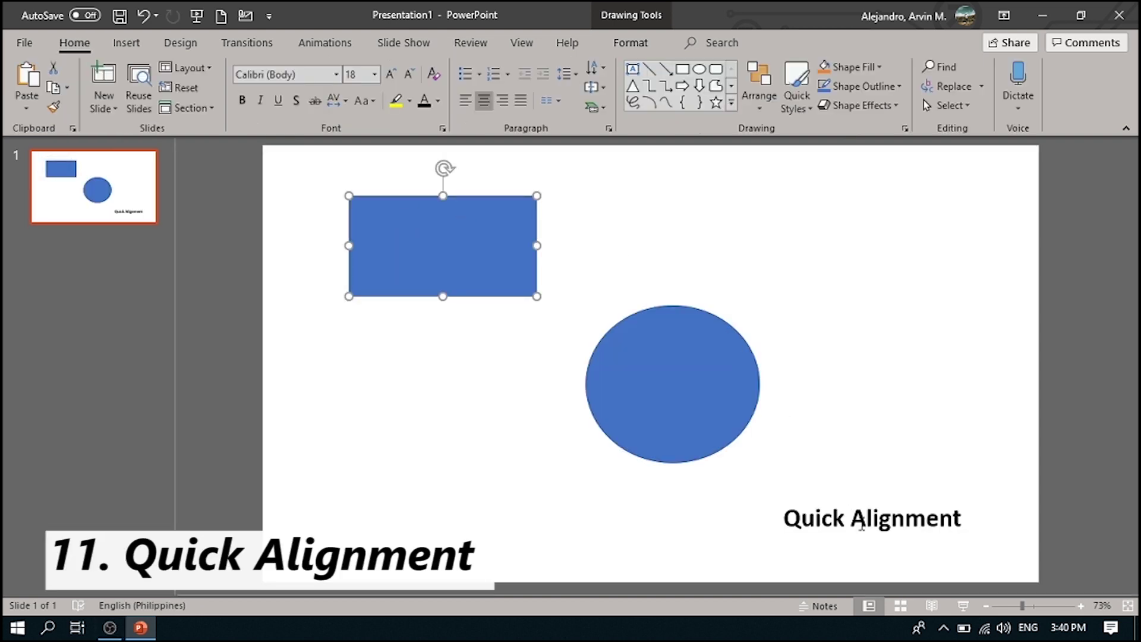
Select the blue rectangle, blue circle and Quick Alignment text, and align them left, then right
{"action": "left_click", "coordinate": [862, 526]}
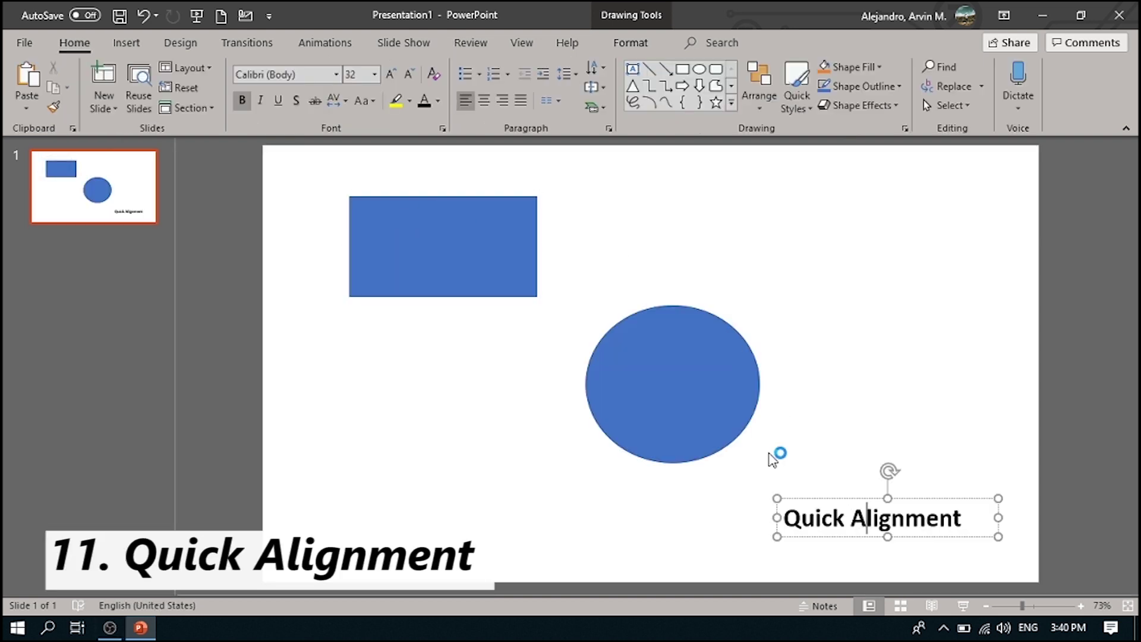
{"action": "left_click", "coordinate": [772, 457]}
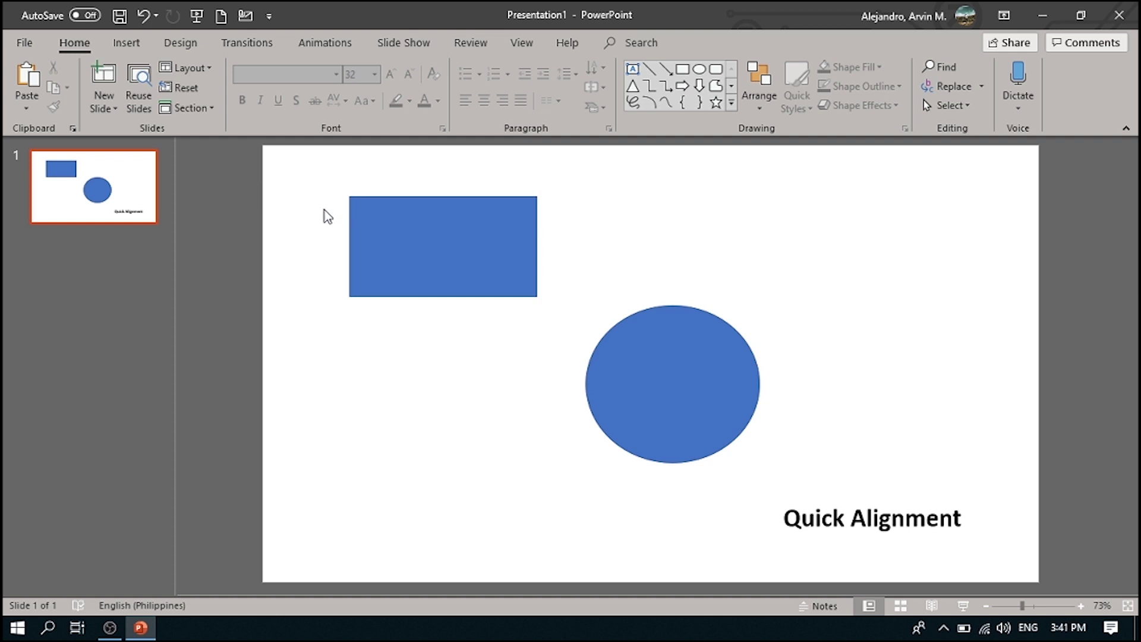
{"action": "mouse_move", "coordinate": [319, 181]}
{"action": "left_mouse_down"}
{"action": "mouse_move", "coordinate": [759, 441]}
{"action": "mouse_move", "coordinate": [1024, 555]}
{"action": "mouse_move", "coordinate": [1015, 553]}
{"action": "left_mouse_up"}
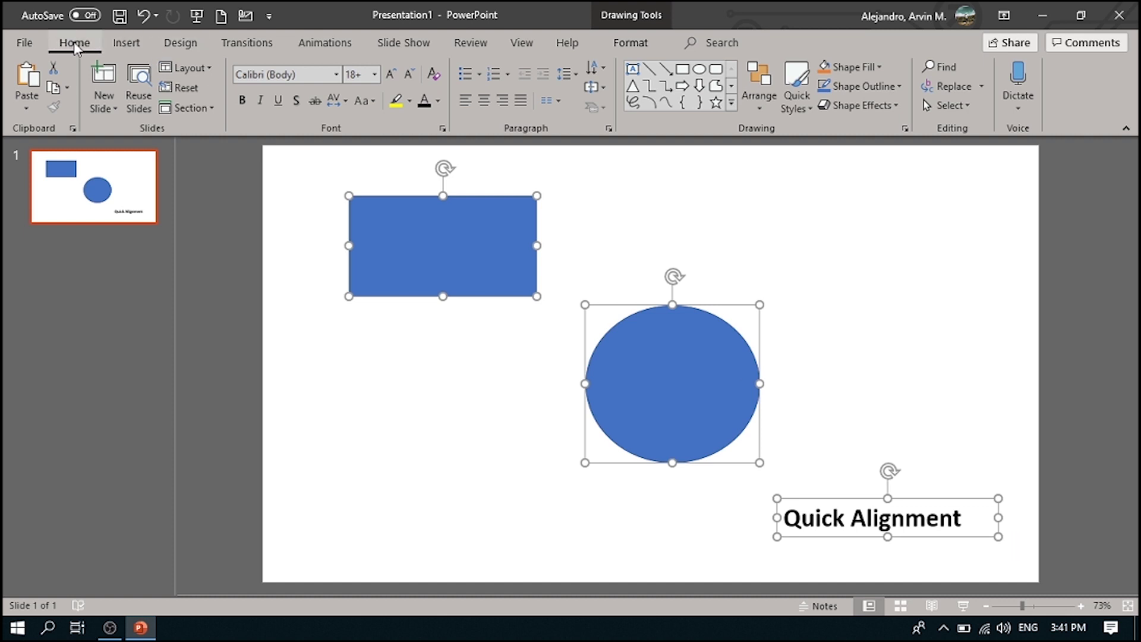
{"action": "left_click", "coordinate": [768, 108]}
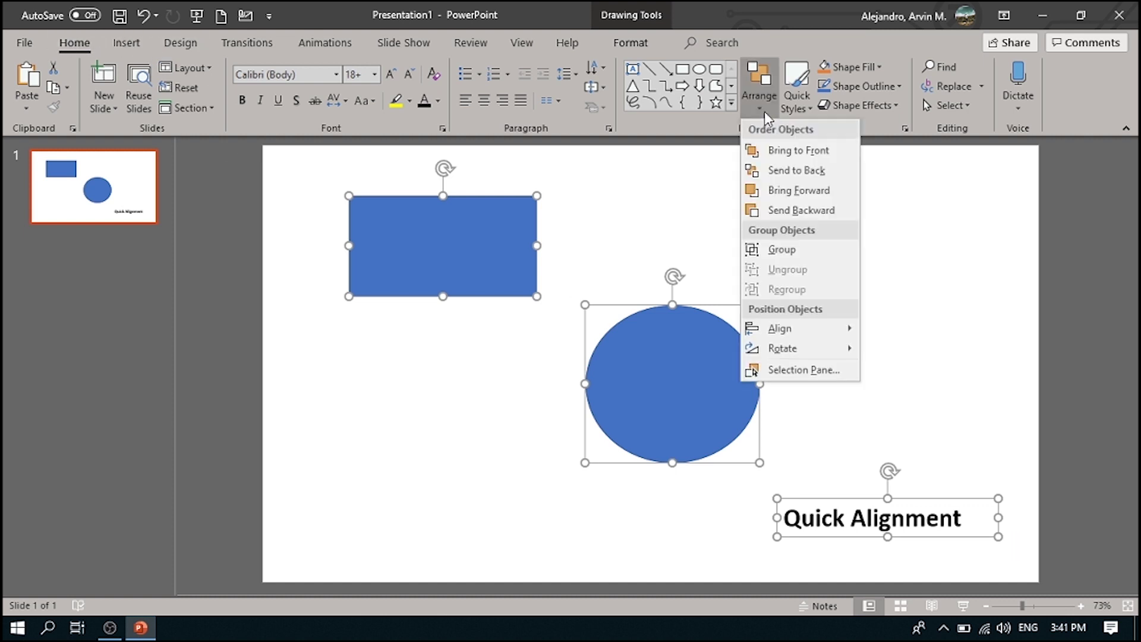
{"action": "mouse_move", "coordinate": [825, 332]}
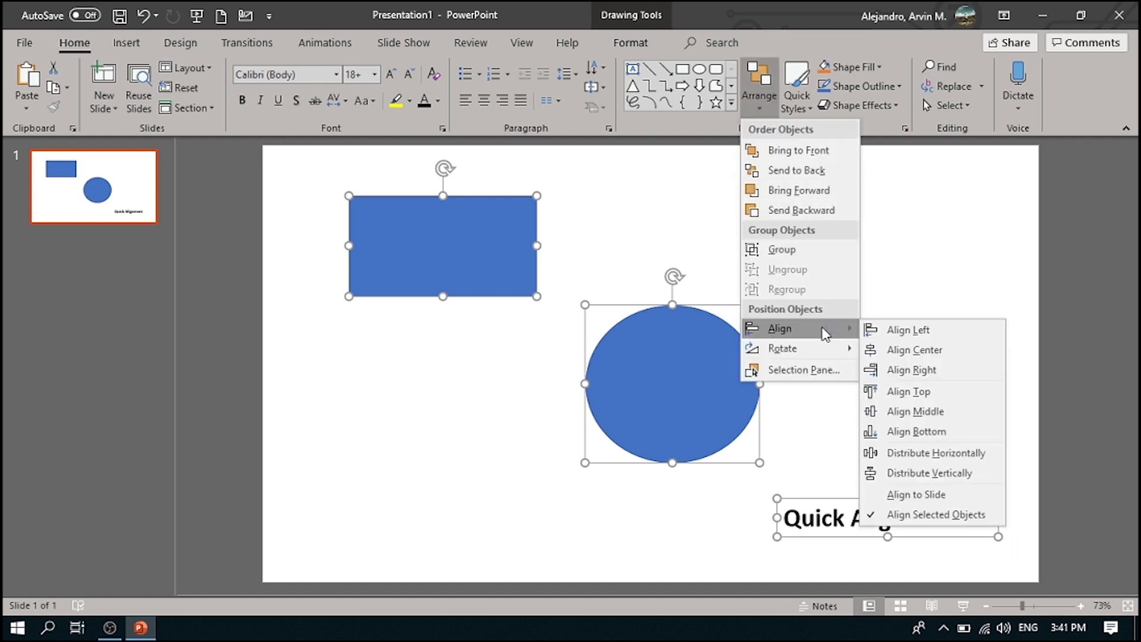
{"action": "left_click", "coordinate": [908, 331]}
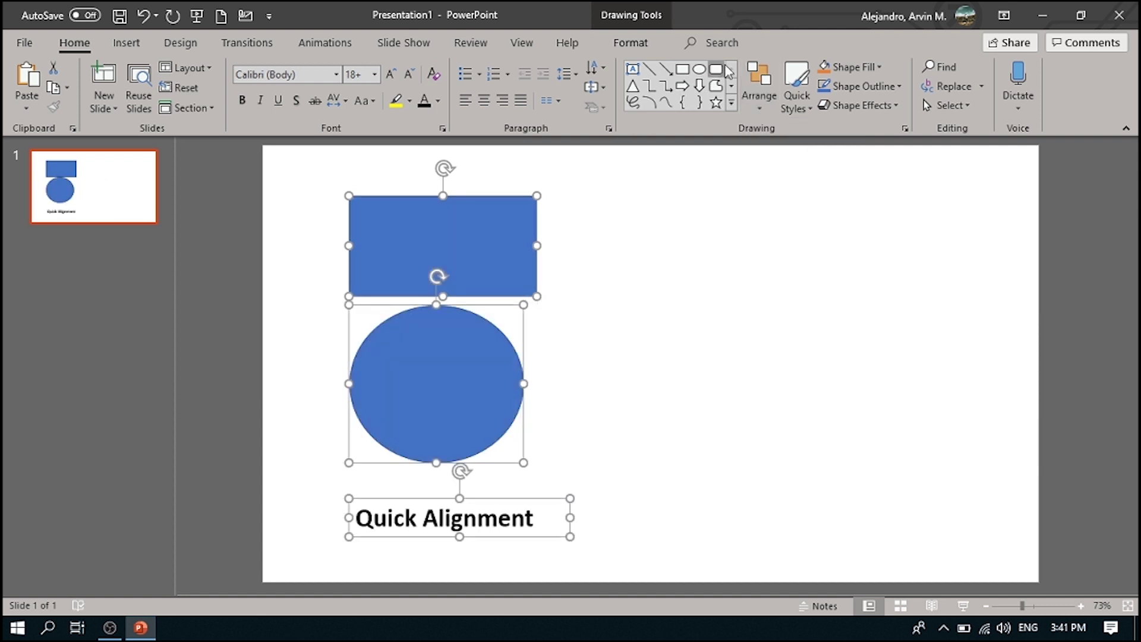
{"action": "left_click", "coordinate": [759, 102]}
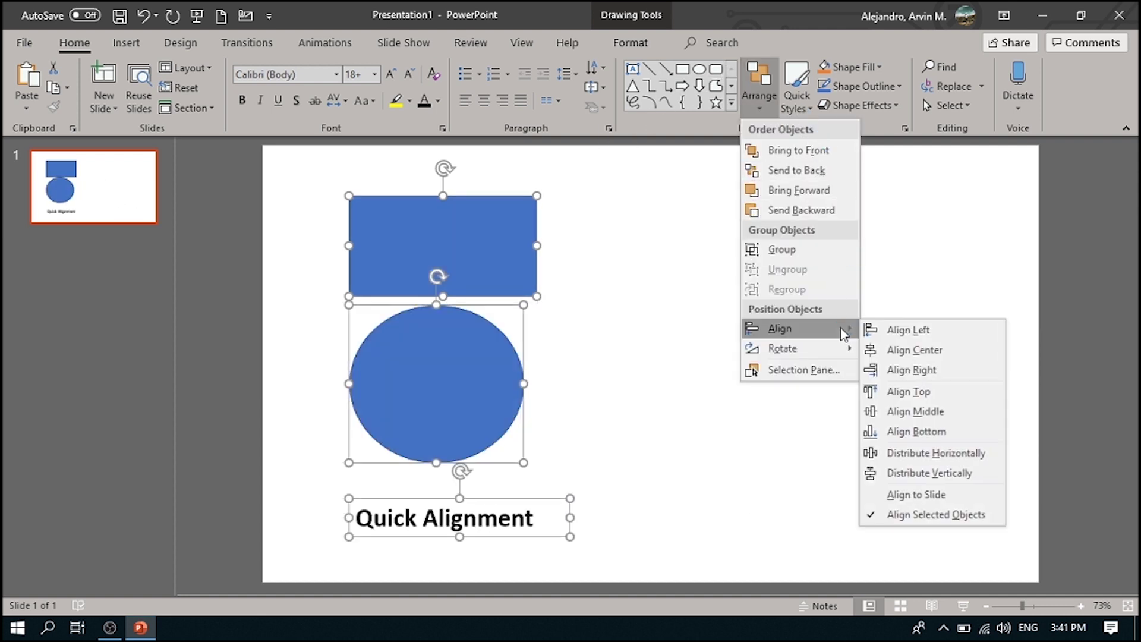
{"action": "left_click", "coordinate": [927, 375]}
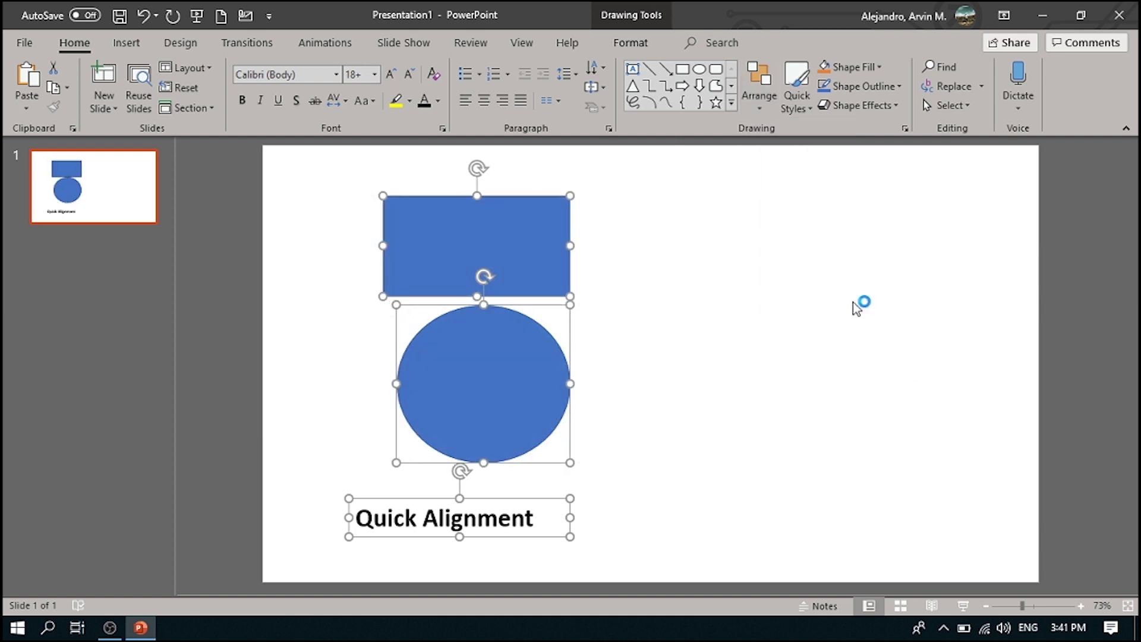
Distribute the three objects horizontally, then vertically for even top-to-bottom spacing
{"action": "left_click", "coordinate": [759, 99]}
{"action": "mouse_move", "coordinate": [845, 331]}
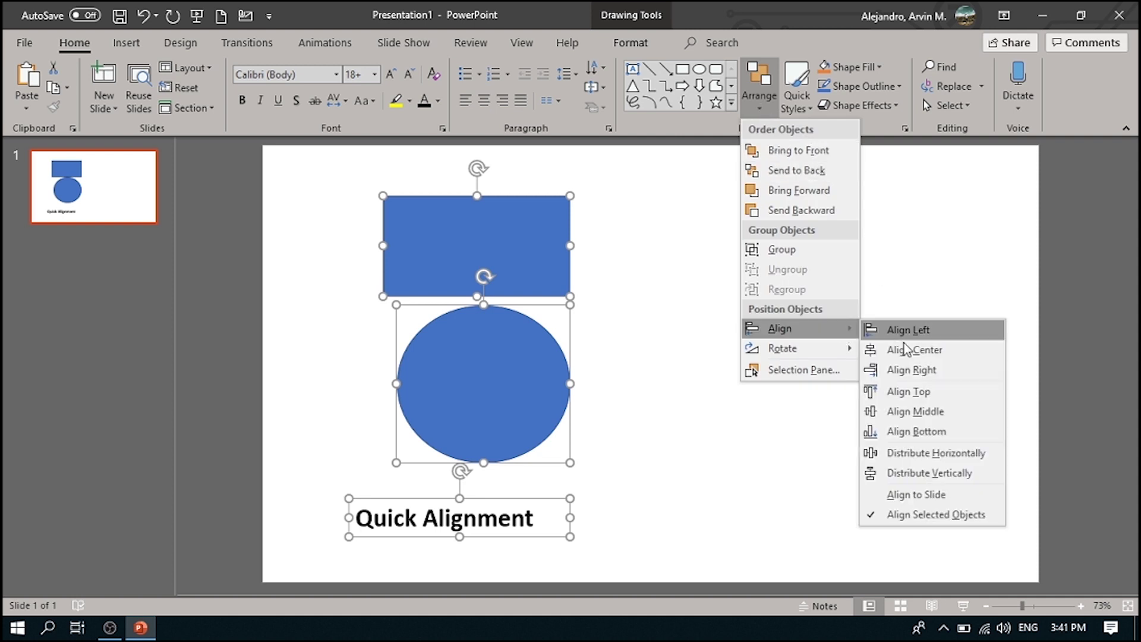
{"action": "left_click", "coordinate": [964, 453]}
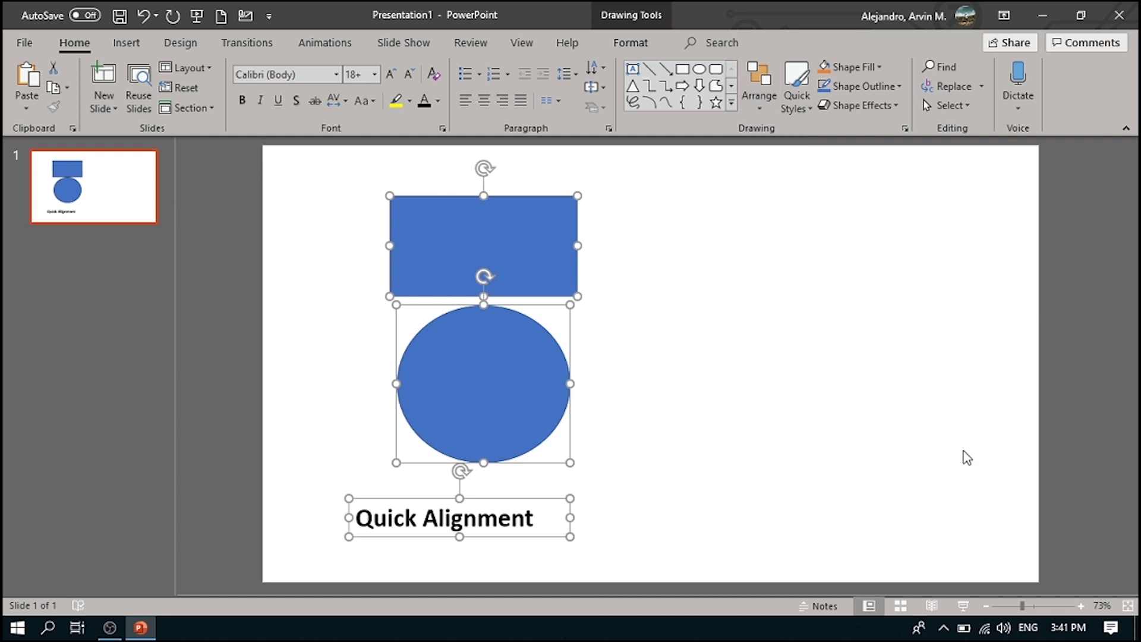
{"action": "left_click", "coordinate": [760, 101]}
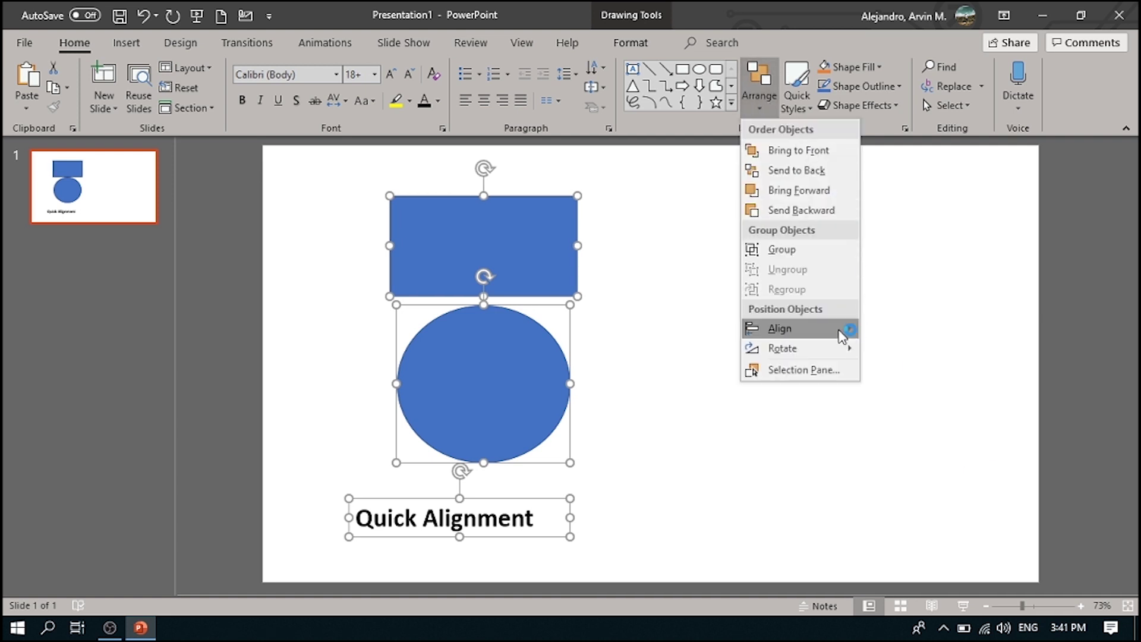
{"action": "mouse_move", "coordinate": [846, 328]}
{"action": "left_click", "coordinate": [946, 474]}
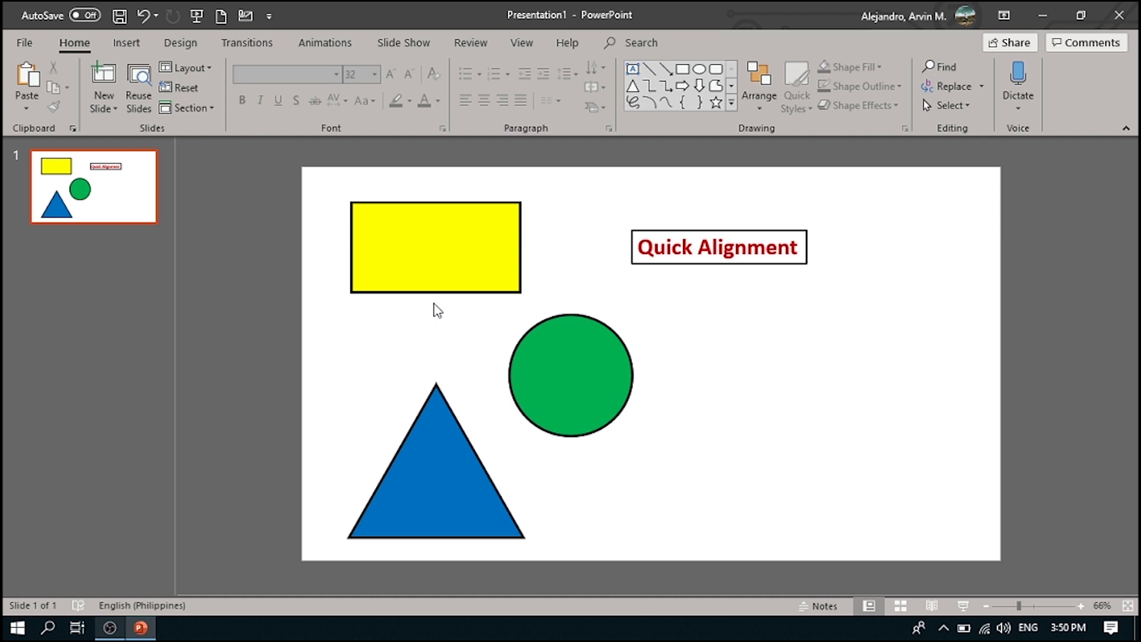
Select the yellow rectangle, blue triangle and green circle, eyedropper the text's red as fill, then undo it
{"action": "left_click", "coordinate": [434, 288]}
{"action": "left_click", "coordinate": [457, 465], "text": "shift"}
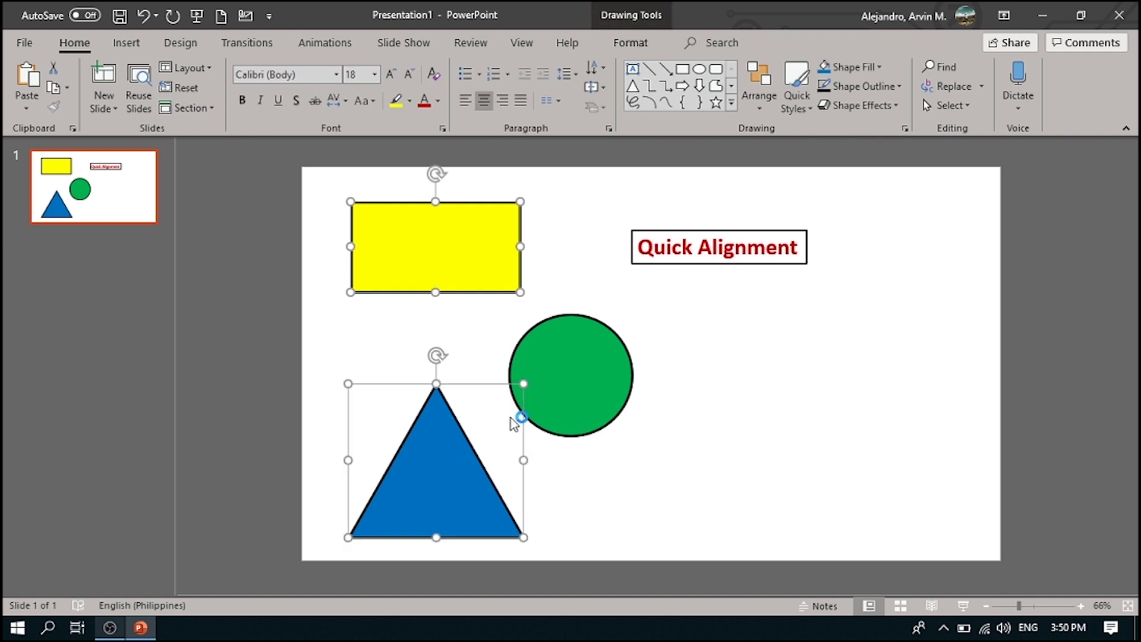
{"action": "left_click", "coordinate": [539, 410], "text": "shift"}
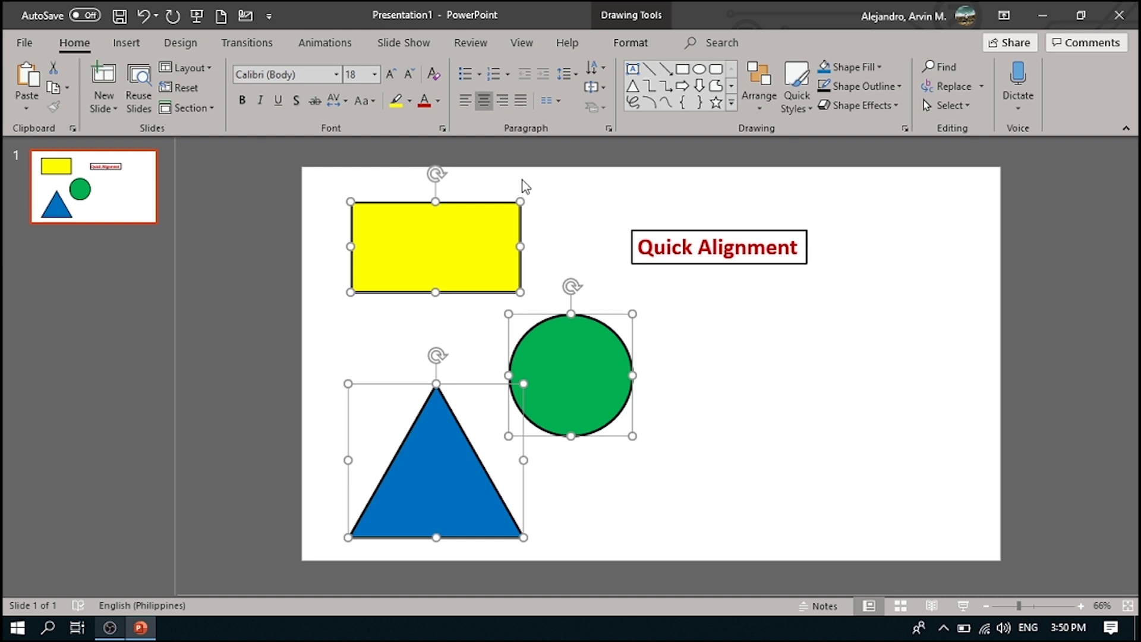
{"action": "left_click", "coordinate": [634, 46]}
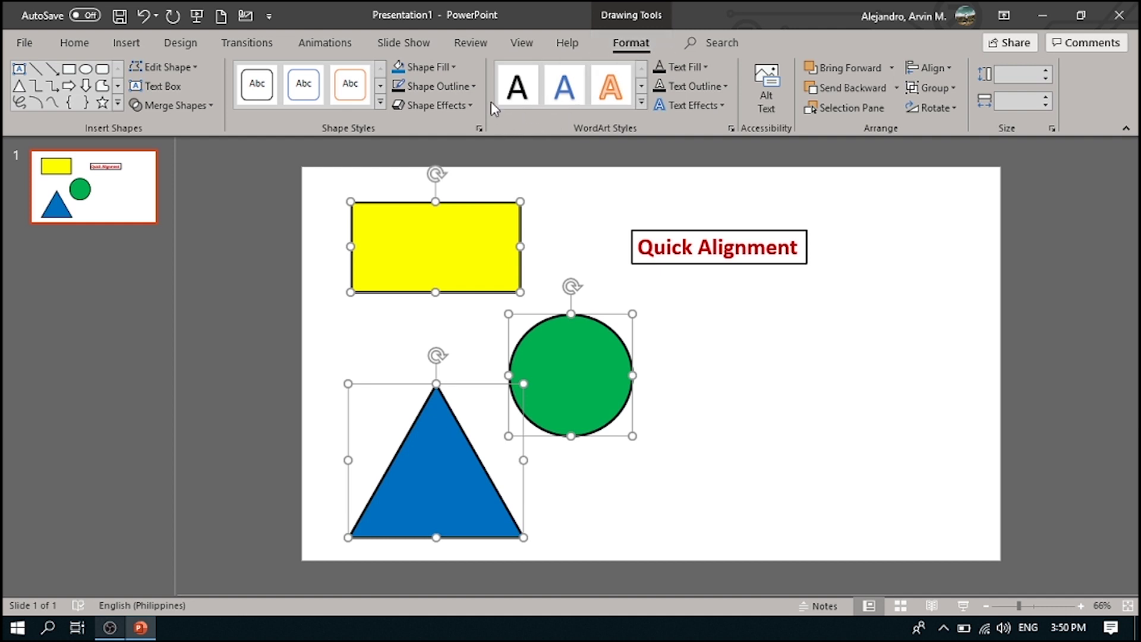
{"action": "left_click", "coordinate": [454, 67]}
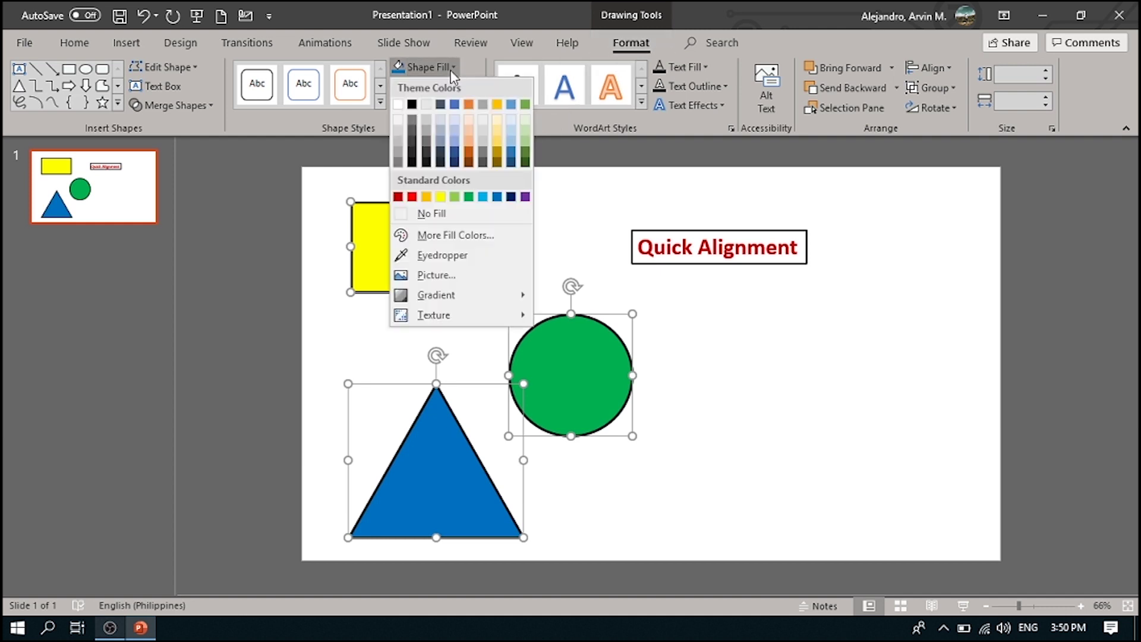
{"action": "left_click", "coordinate": [470, 252]}
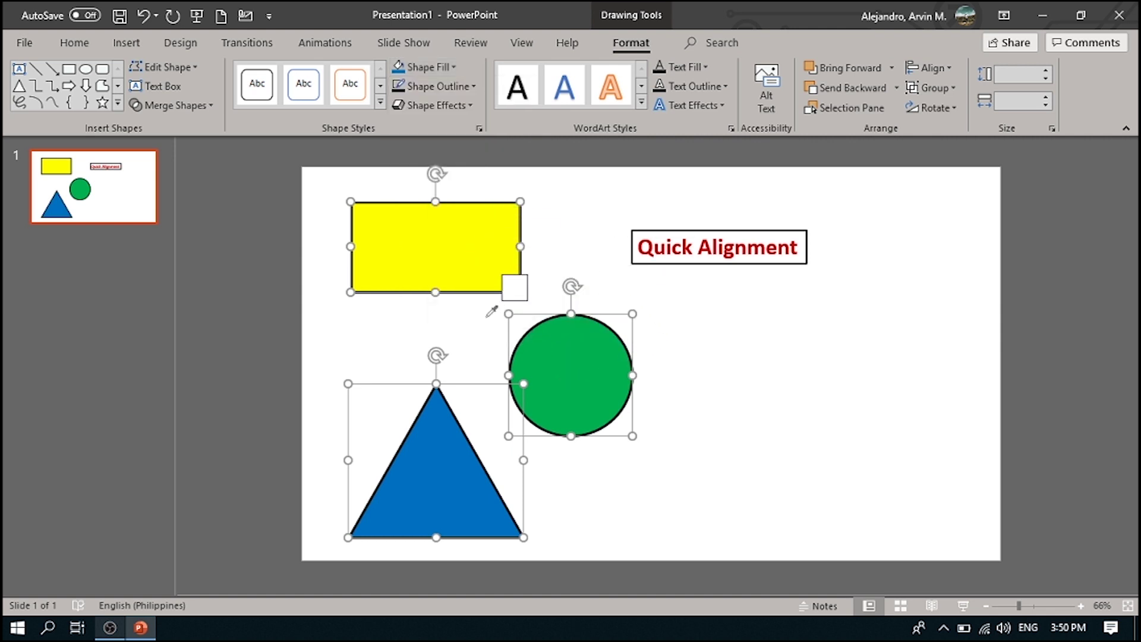
{"action": "left_click", "coordinate": [654, 250]}
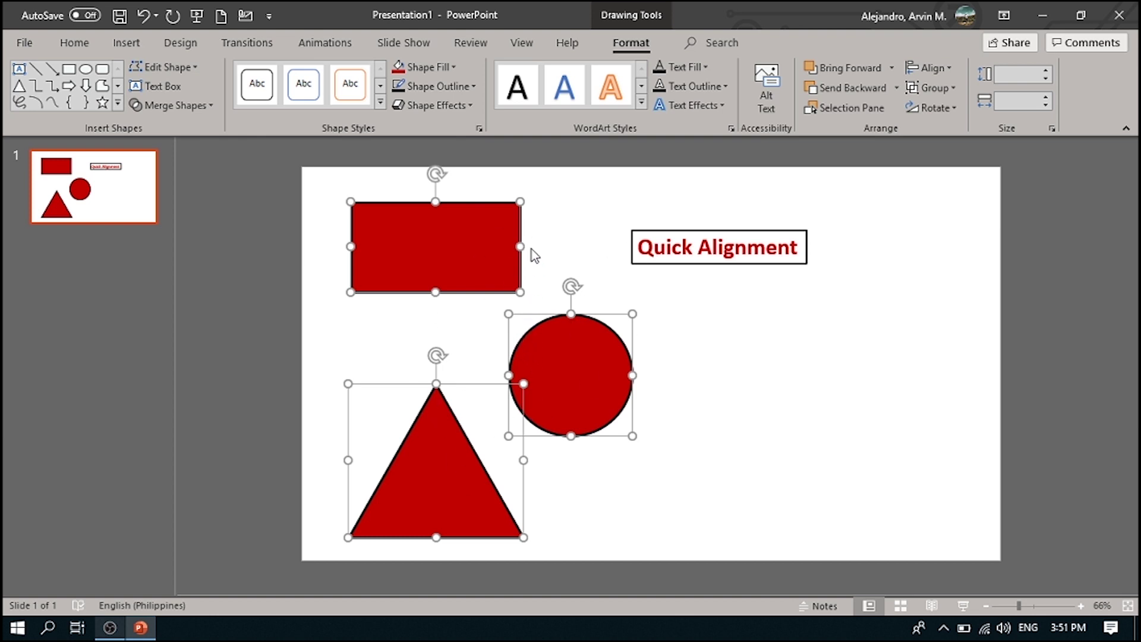
{"action": "key", "text": "ctrl+z"}
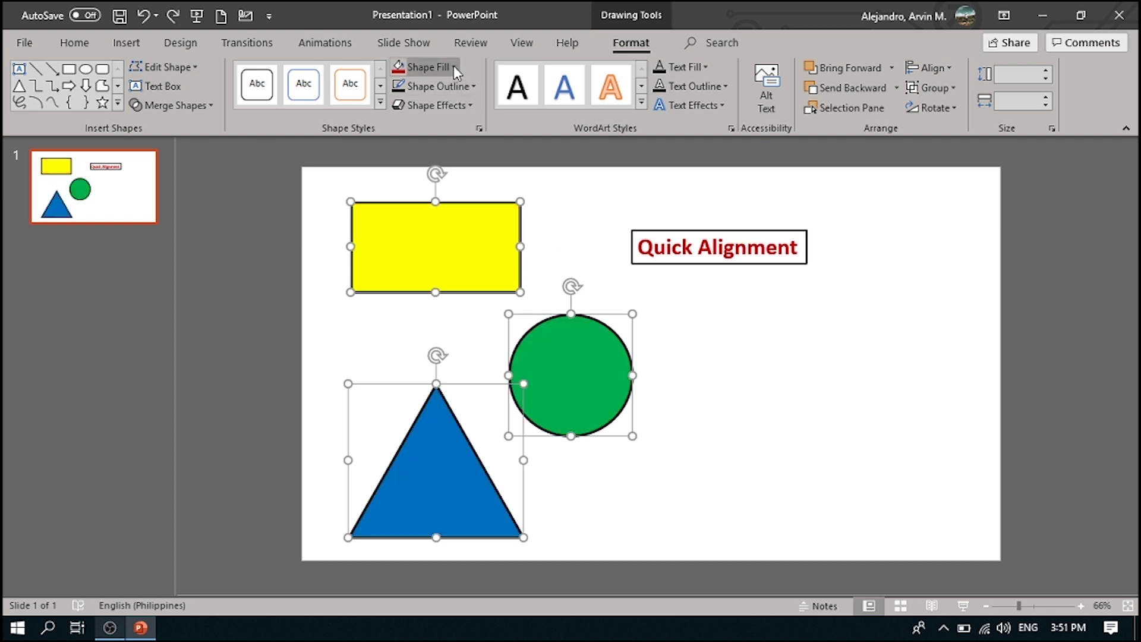
Outline the three shapes in the Quick Alignment text's red via the eyedropper, then select the yellow rectangle
{"action": "left_click", "coordinate": [470, 86]}
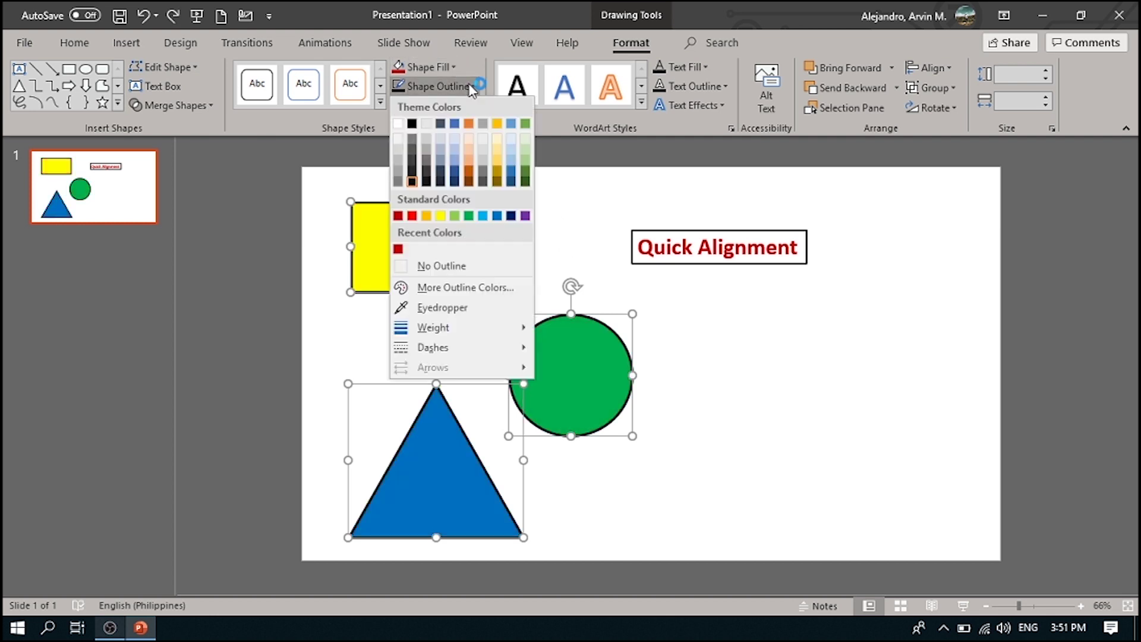
{"action": "left_click", "coordinate": [481, 308]}
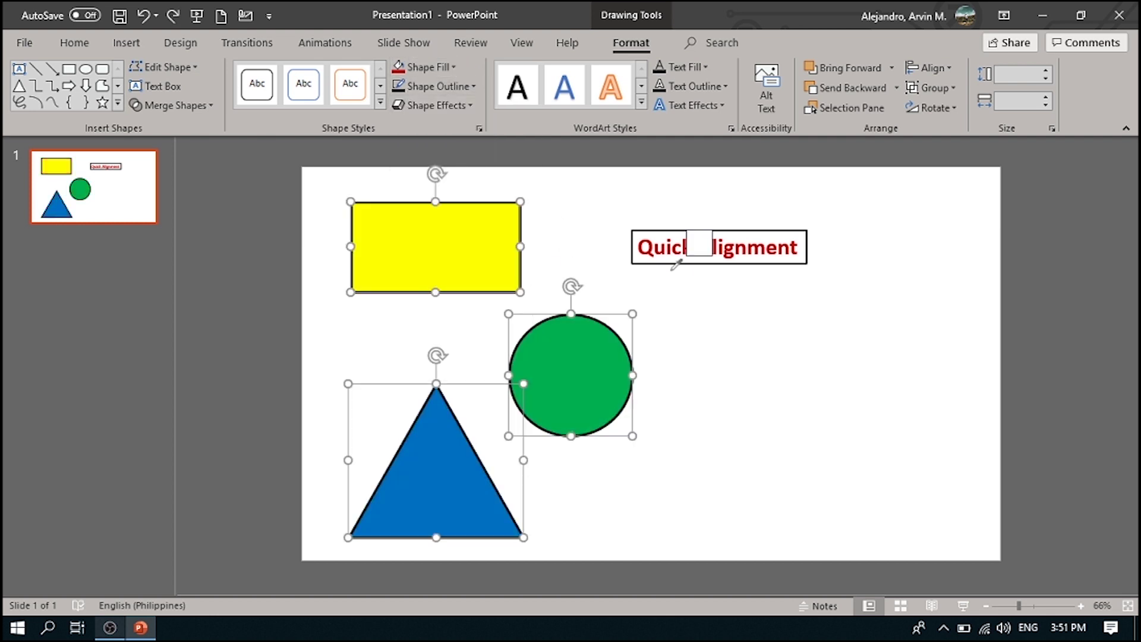
{"action": "left_click", "coordinate": [657, 243]}
{"action": "left_click", "coordinate": [693, 402]}
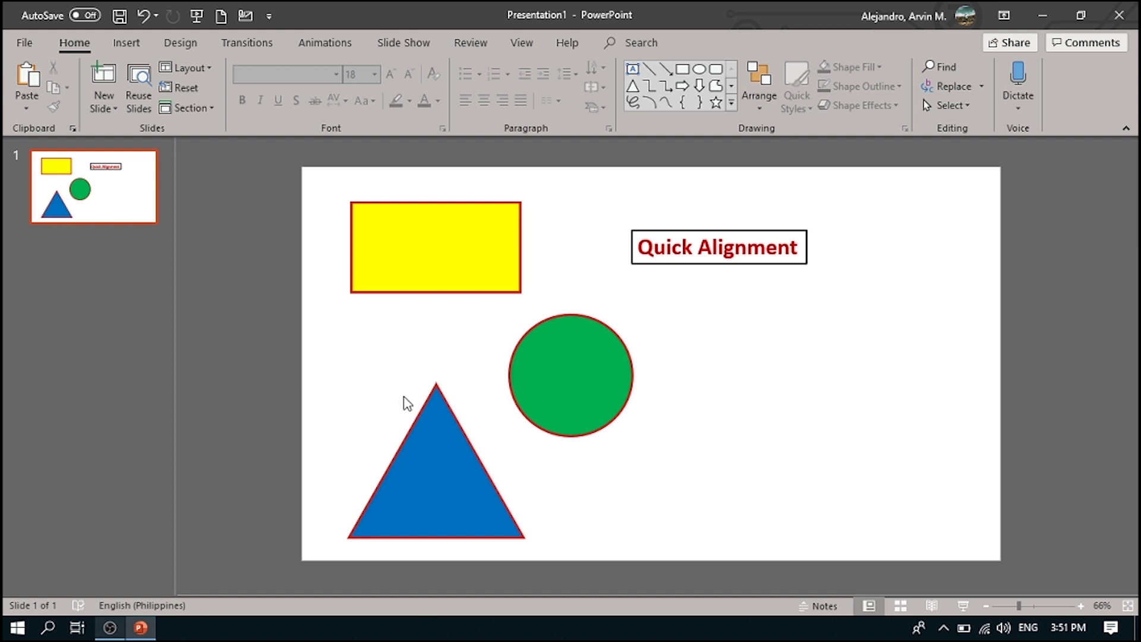
{"action": "left_click", "coordinate": [470, 244]}
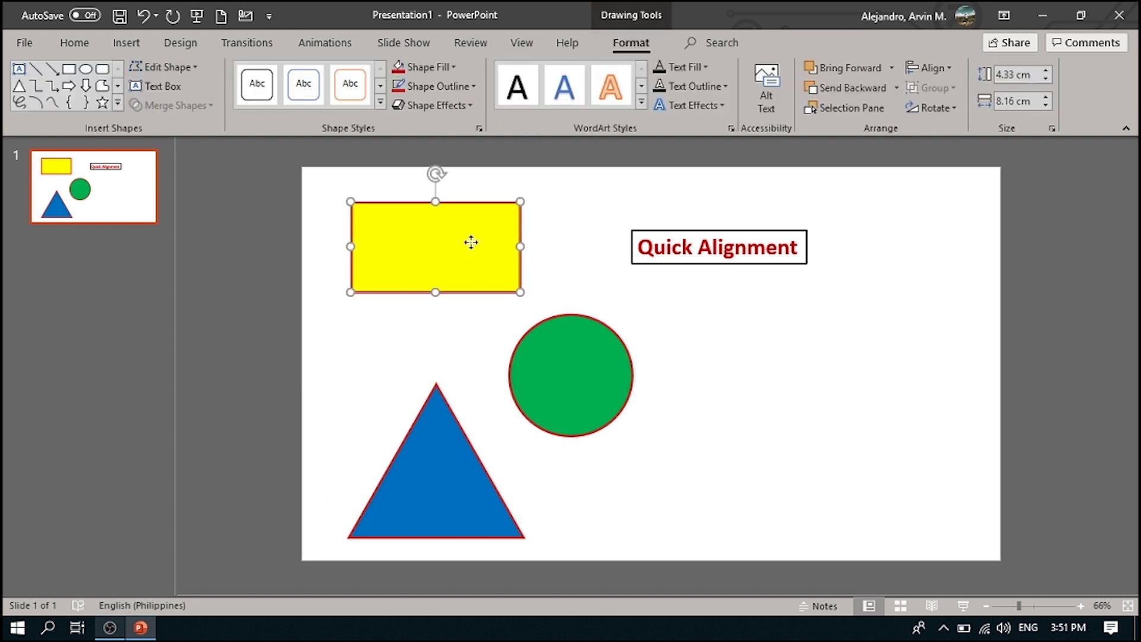
Start eyedropper sampling for the yellow rectangle's glow through Shape Effects > Glow > More Glow Colors
{"action": "right_click", "coordinate": [472, 245]}
{"action": "key", "text": "Escape"}
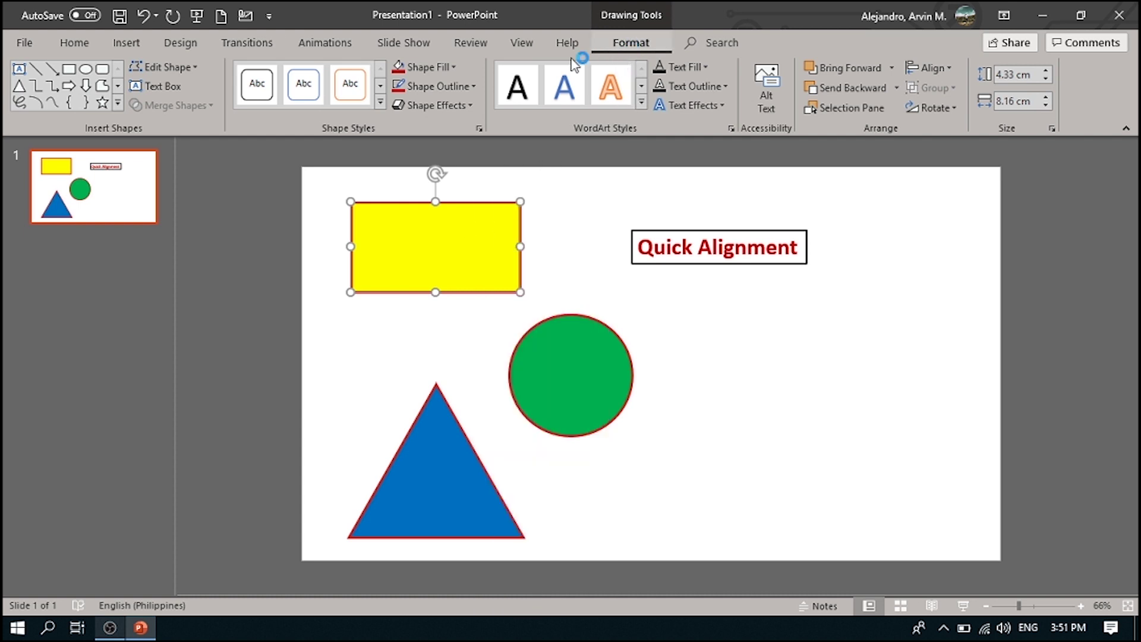
{"action": "left_click", "coordinate": [469, 106]}
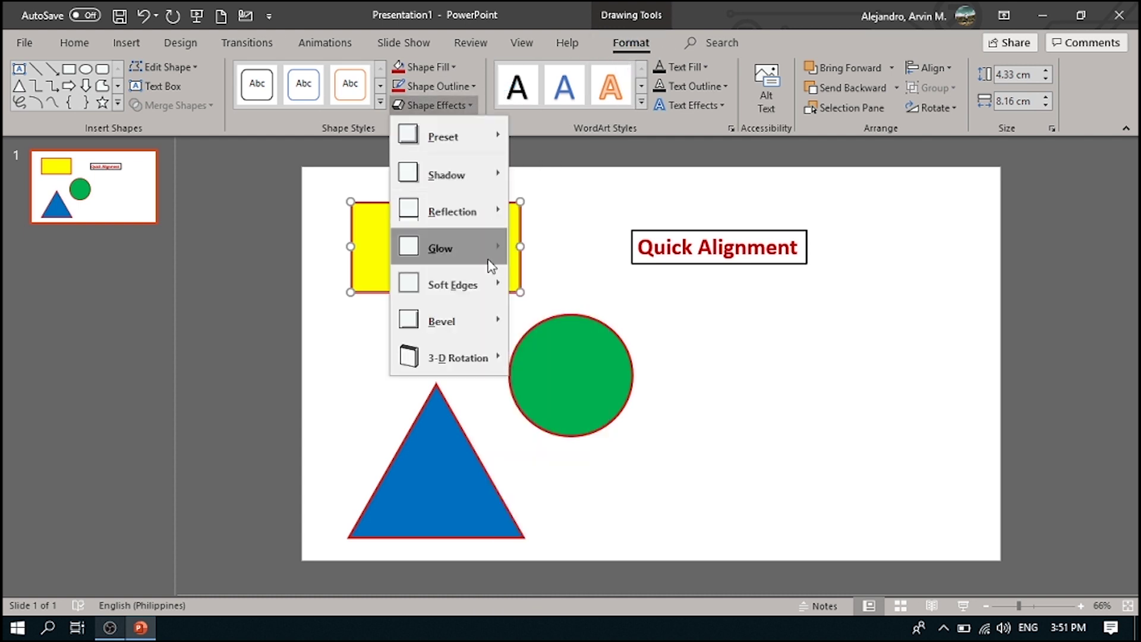
{"action": "mouse_move", "coordinate": [491, 259]}
{"action": "mouse_move", "coordinate": [633, 518]}
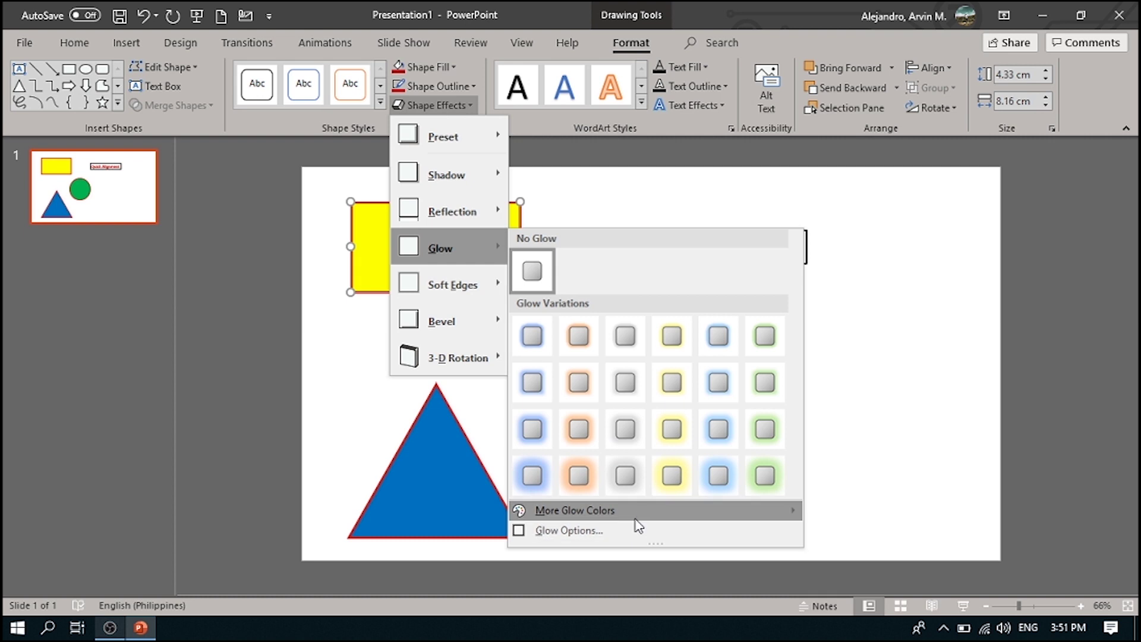
{"action": "left_click", "coordinate": [891, 602]}
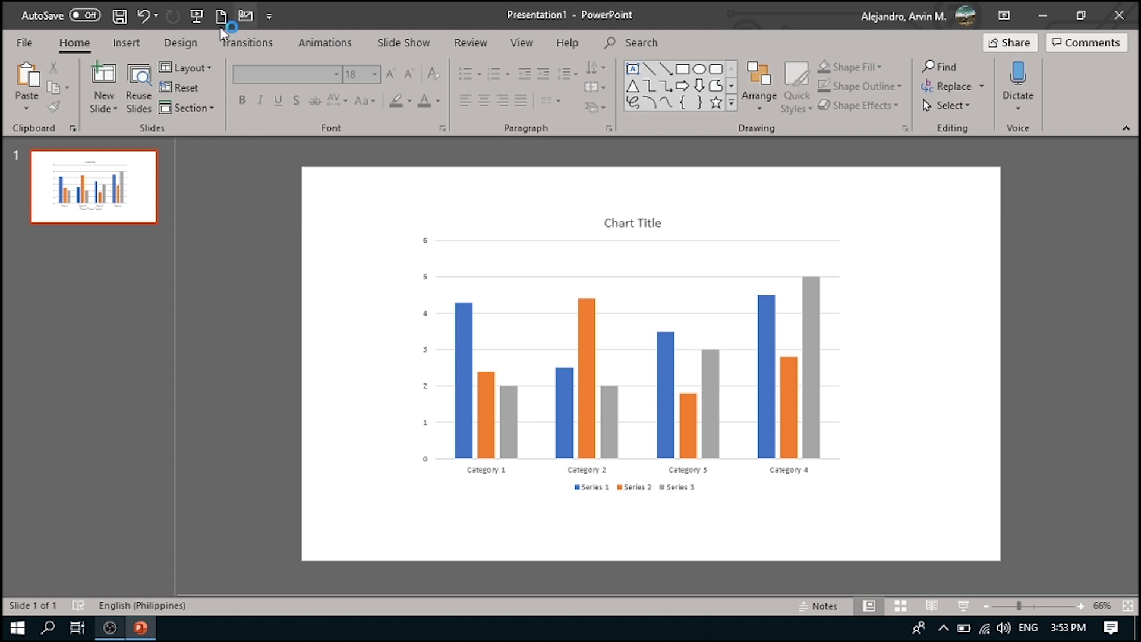
Select the column chart and apply the Float In entrance animation from the Animations gallery
{"action": "left_click", "coordinate": [507, 293]}
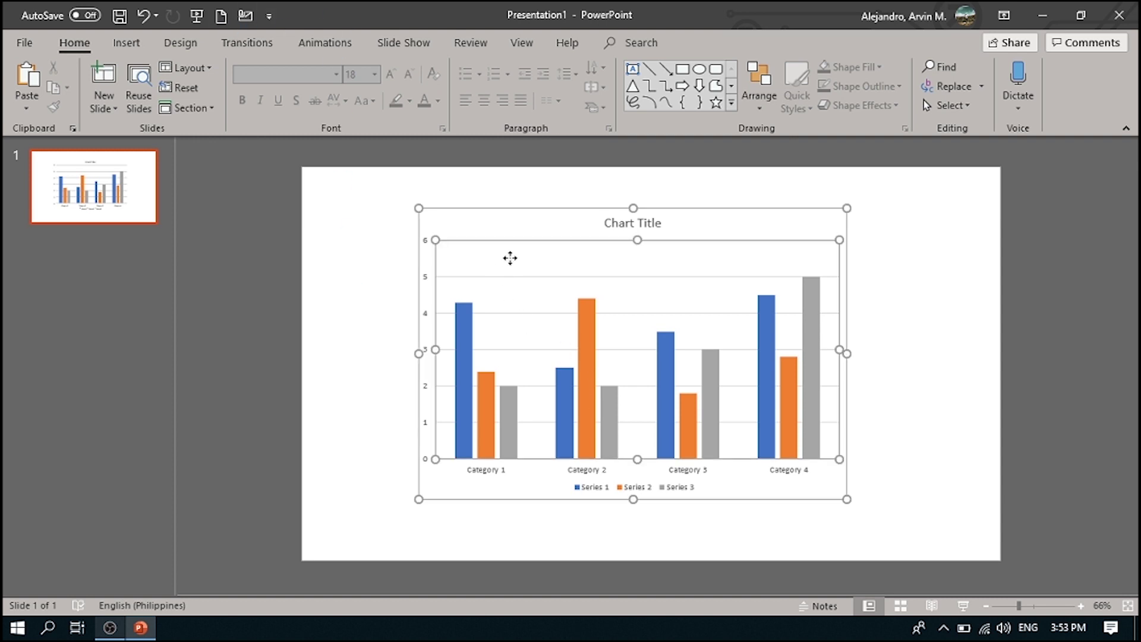
{"action": "left_click", "coordinate": [535, 288]}
{"action": "left_click", "coordinate": [350, 285]}
{"action": "left_click", "coordinate": [499, 273]}
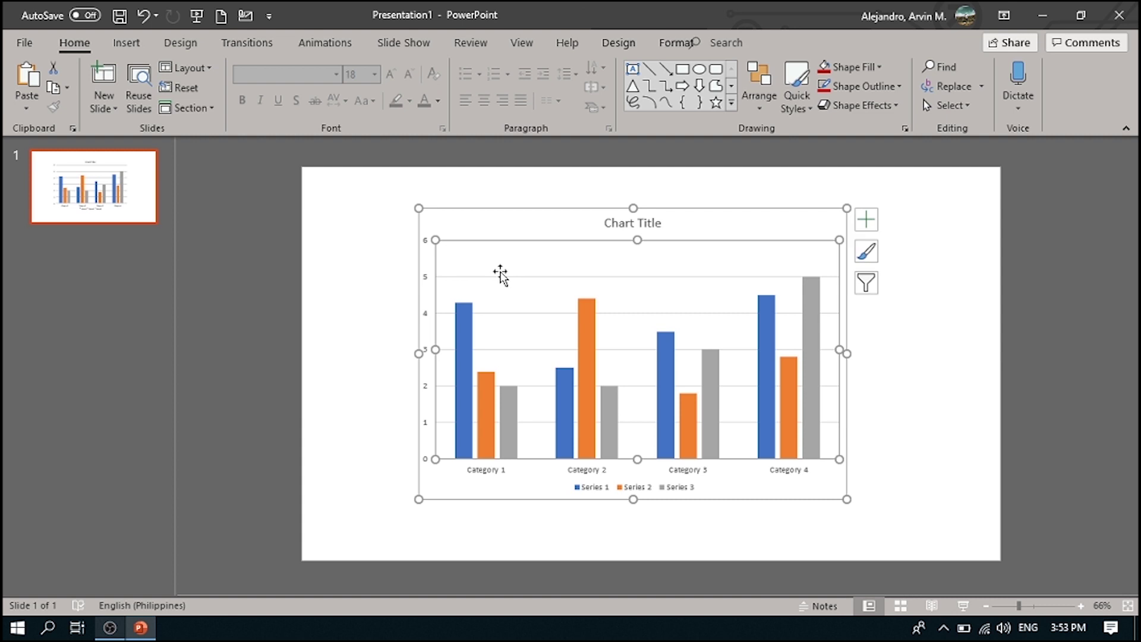
{"action": "left_click", "coordinate": [341, 45]}
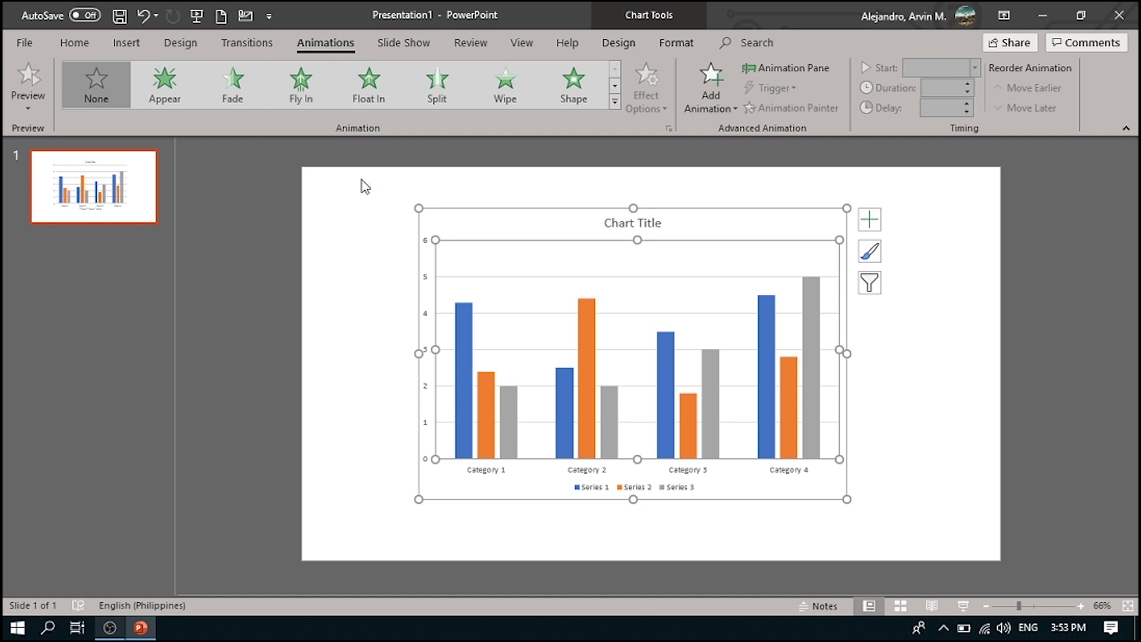
{"action": "left_click", "coordinate": [375, 89]}
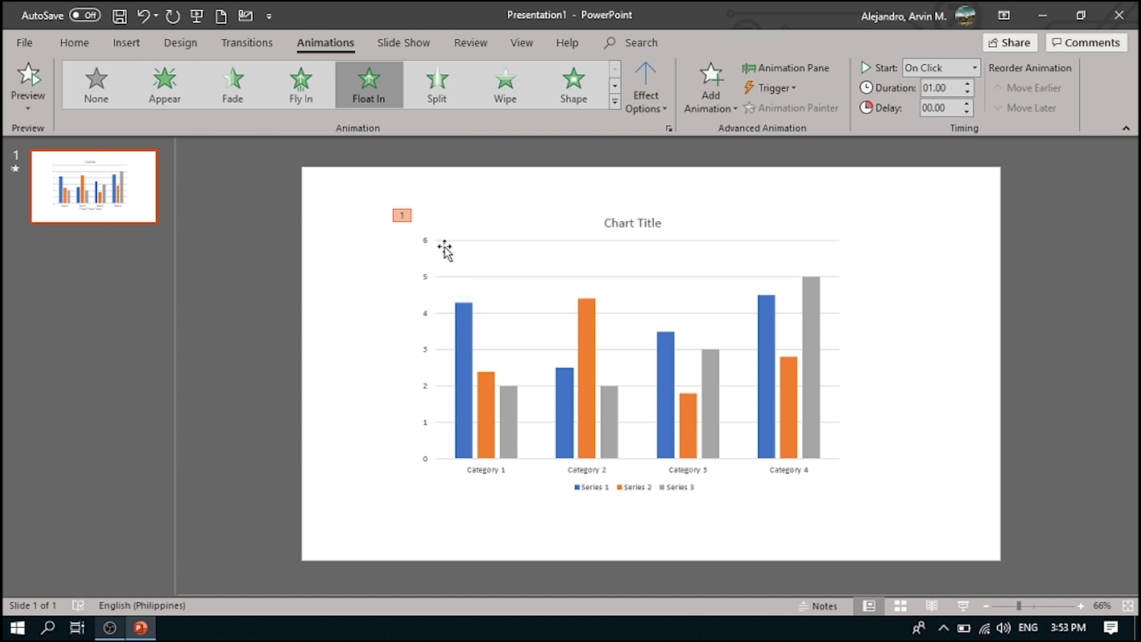
{"action": "left_click", "coordinate": [801, 68]}
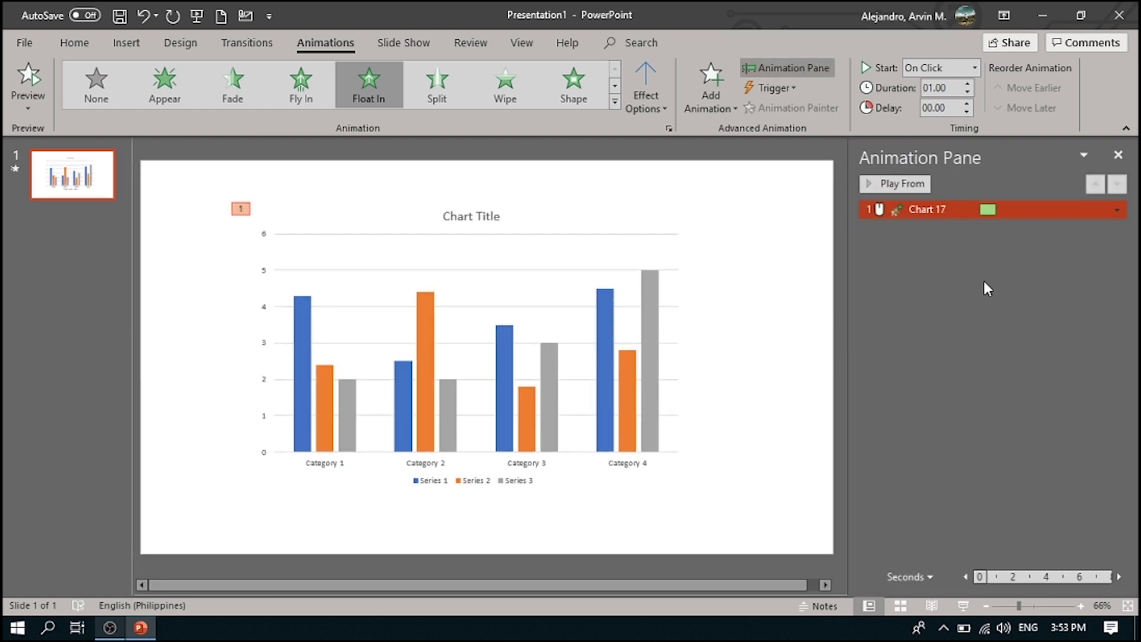
Set the chart animation's Effect Options sequence to By Category, after trying By Series
{"action": "left_click", "coordinate": [653, 106]}
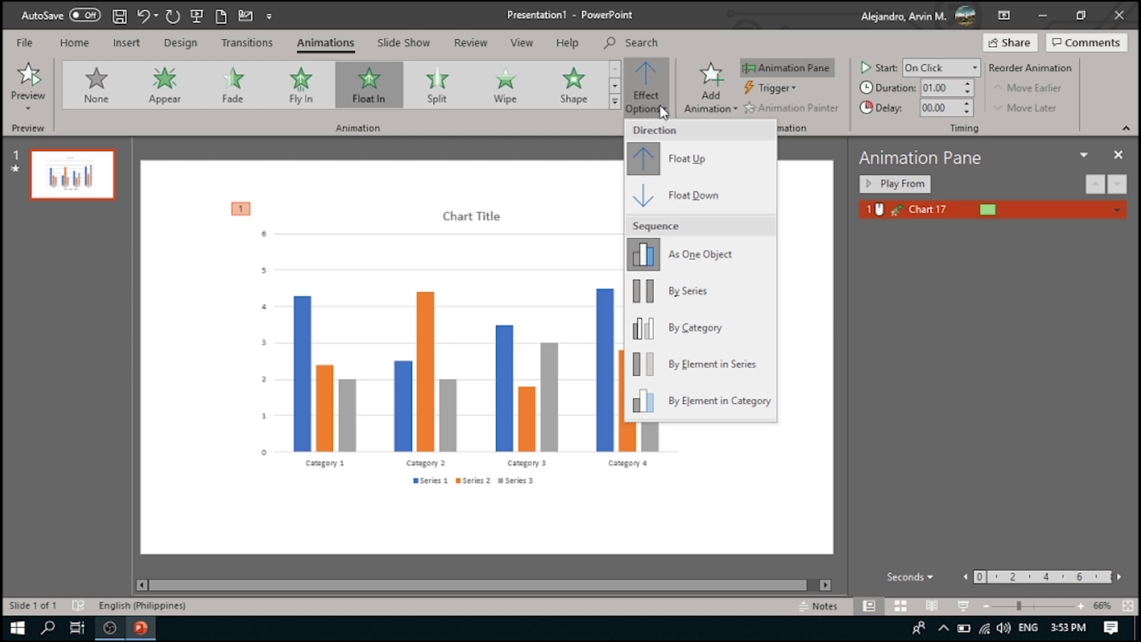
{"action": "left_click", "coordinate": [743, 293]}
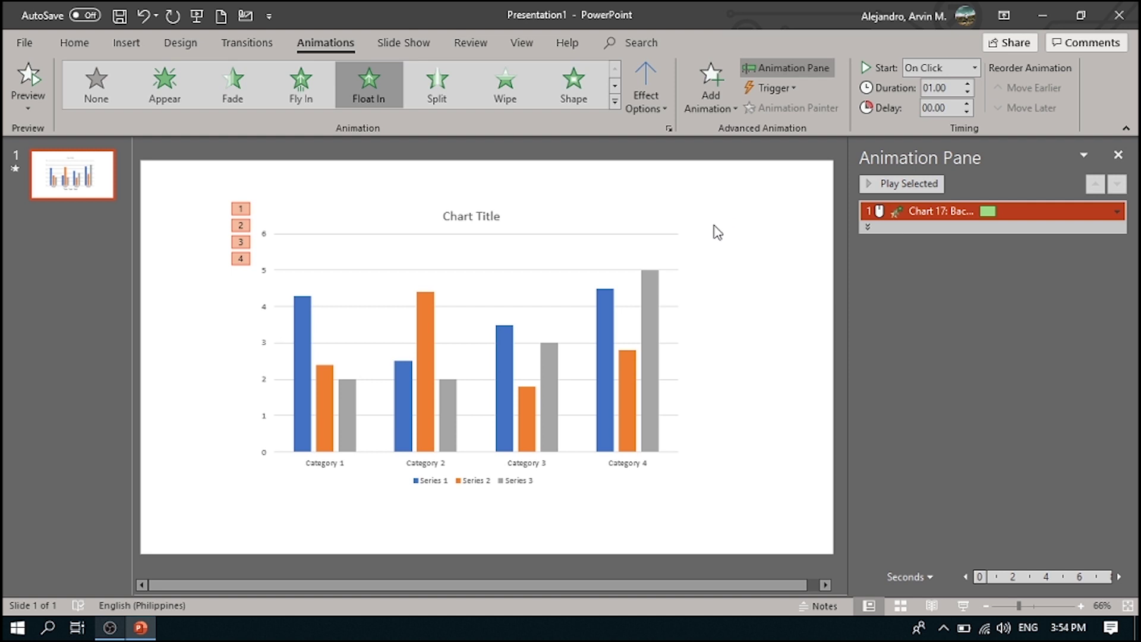
{"action": "left_click", "coordinate": [644, 101]}
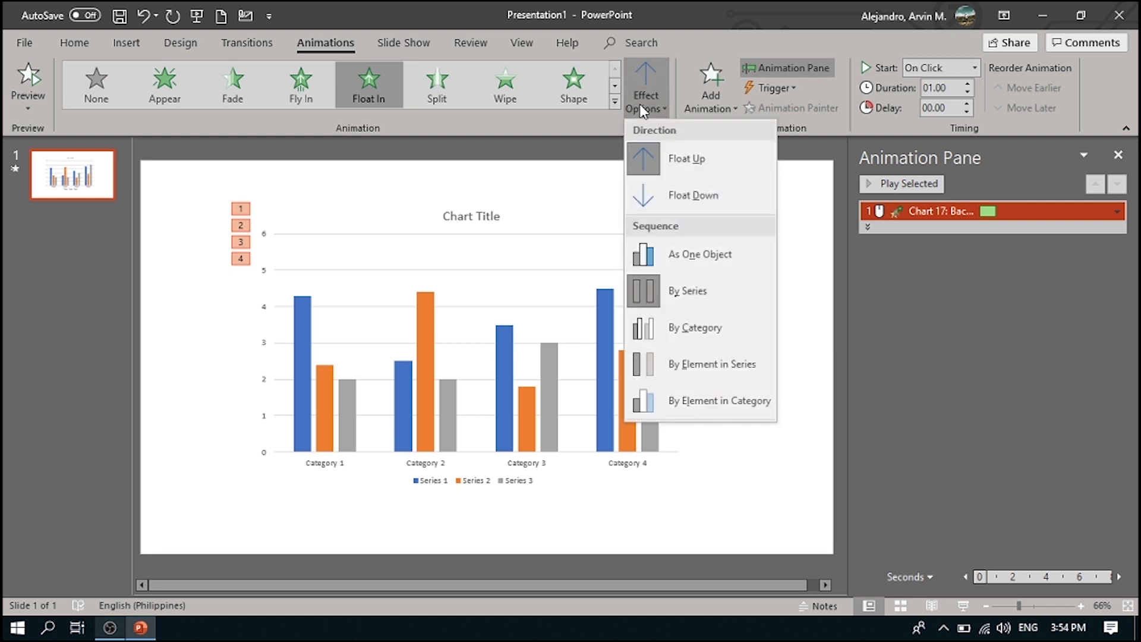
{"action": "left_click", "coordinate": [693, 327]}
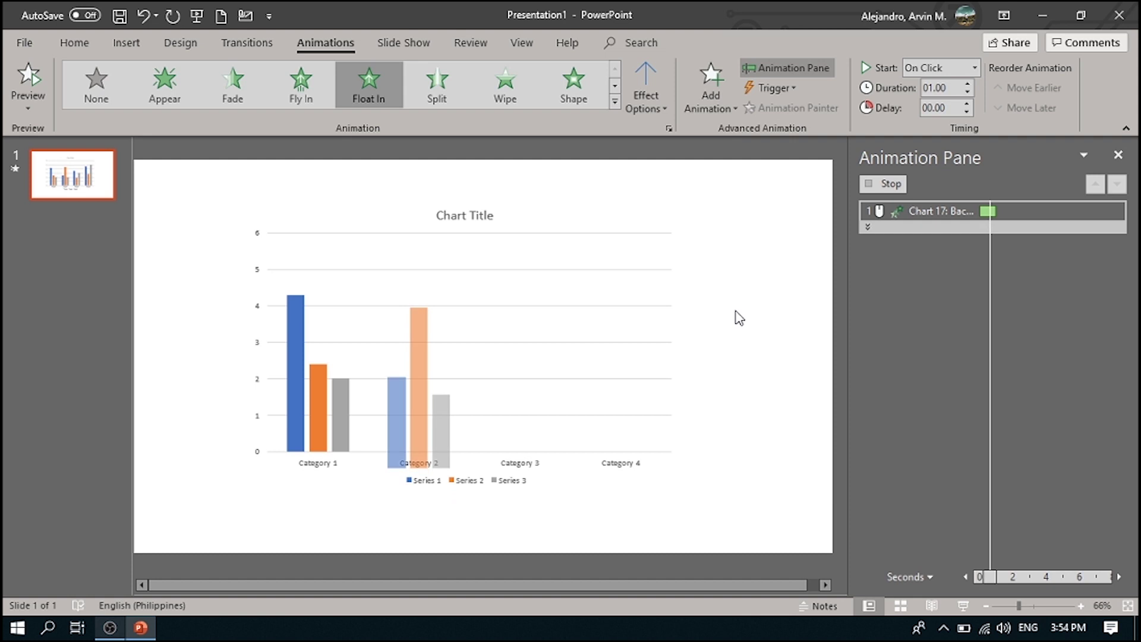
{"action": "left_click", "coordinate": [667, 111]}
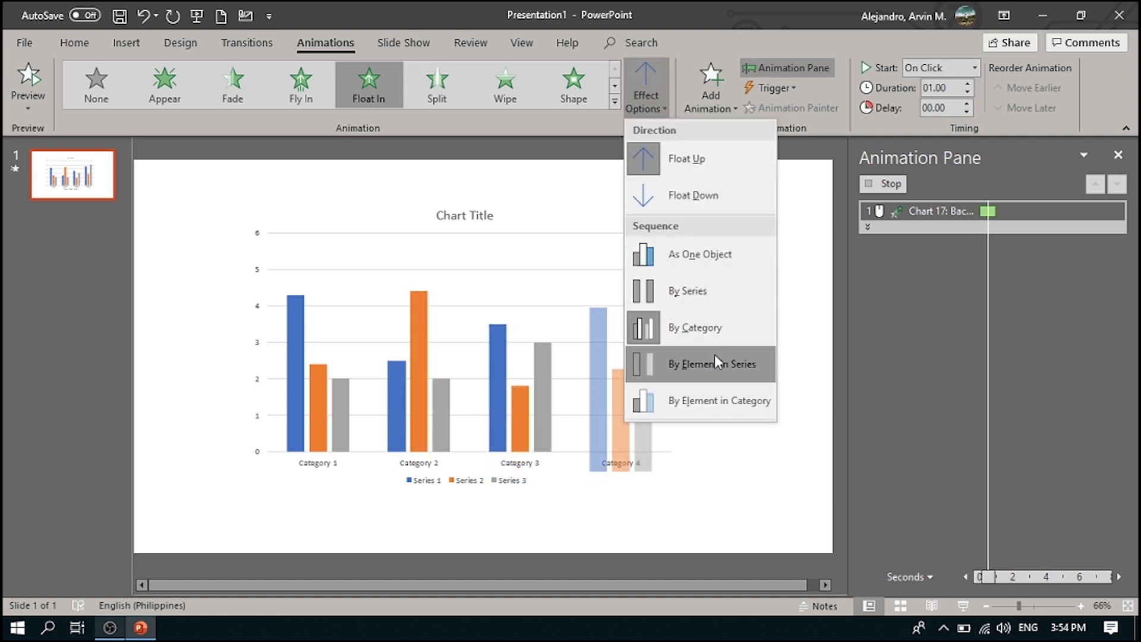
{"action": "left_click", "coordinate": [736, 391]}
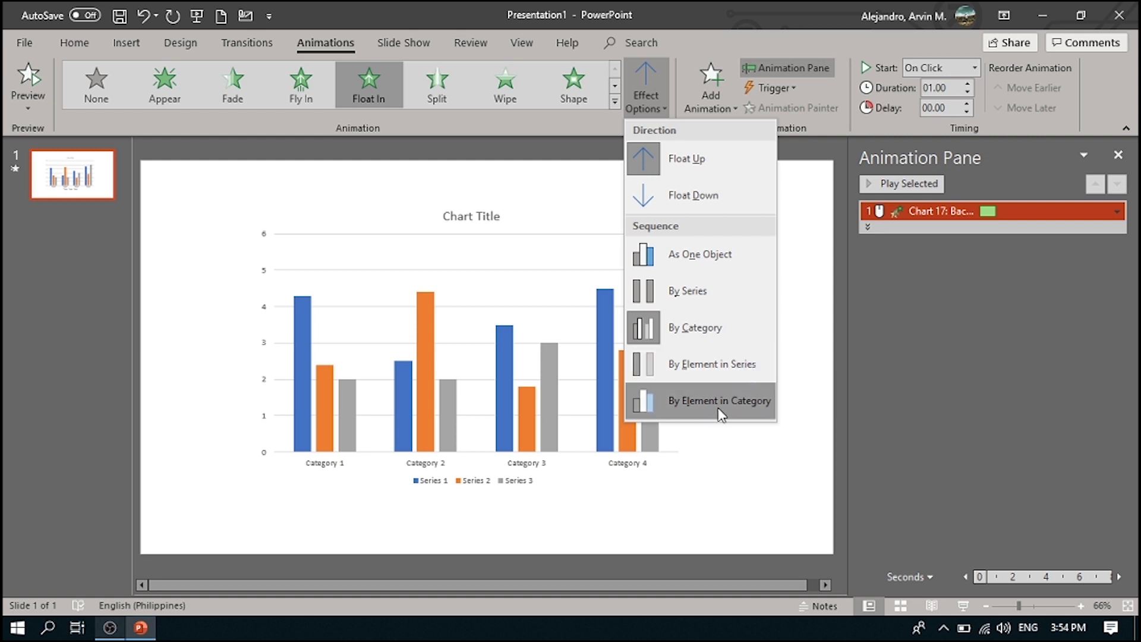
Raise the animation duration to 02.50 seconds and preview it with Play Selected
{"action": "left_click", "coordinate": [822, 284]}
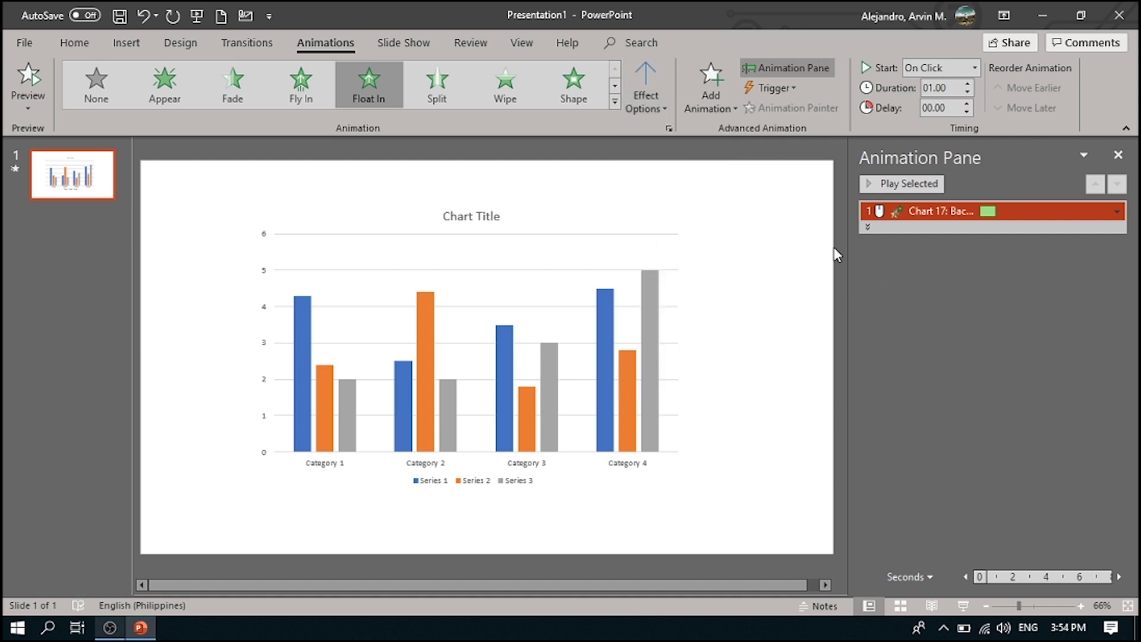
{"action": "left_click", "coordinate": [967, 84]}
{"action": "left_click", "coordinate": [968, 84]}
{"action": "left_click", "coordinate": [967, 83]}
{"action": "left_click", "coordinate": [968, 84]}
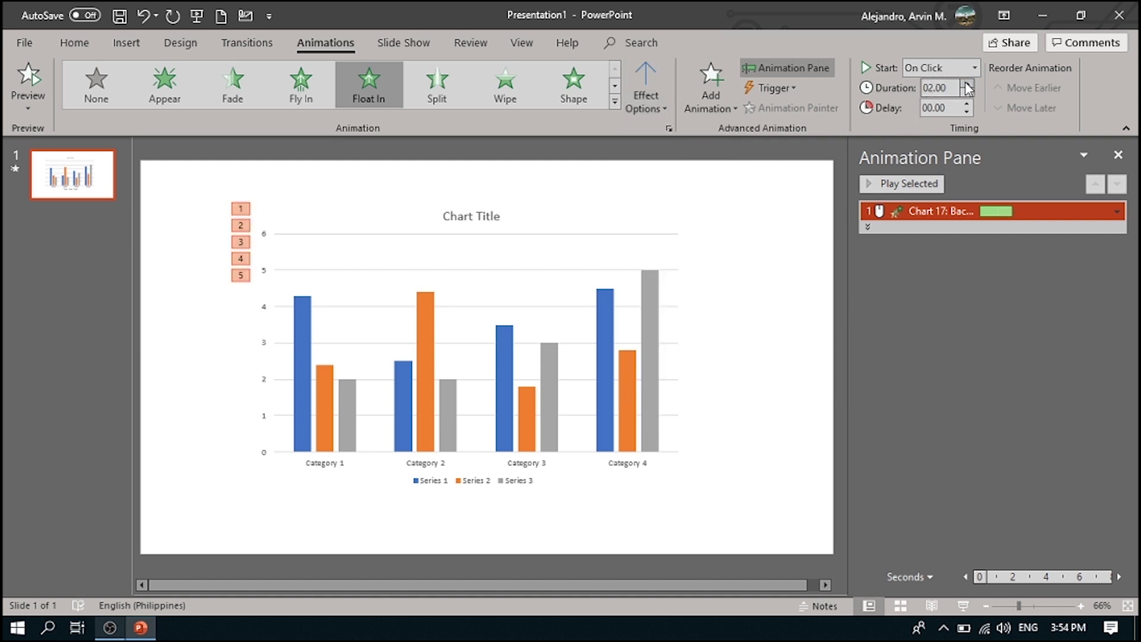
{"action": "left_click", "coordinate": [968, 84]}
{"action": "left_click", "coordinate": [967, 84]}
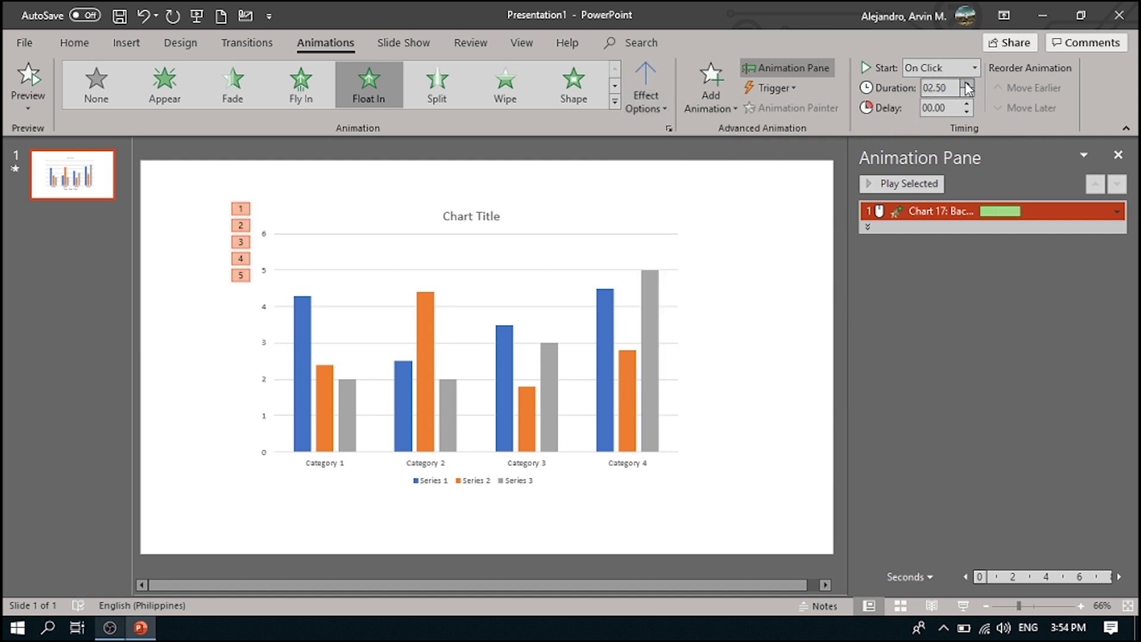
{"action": "left_click", "coordinate": [870, 183]}
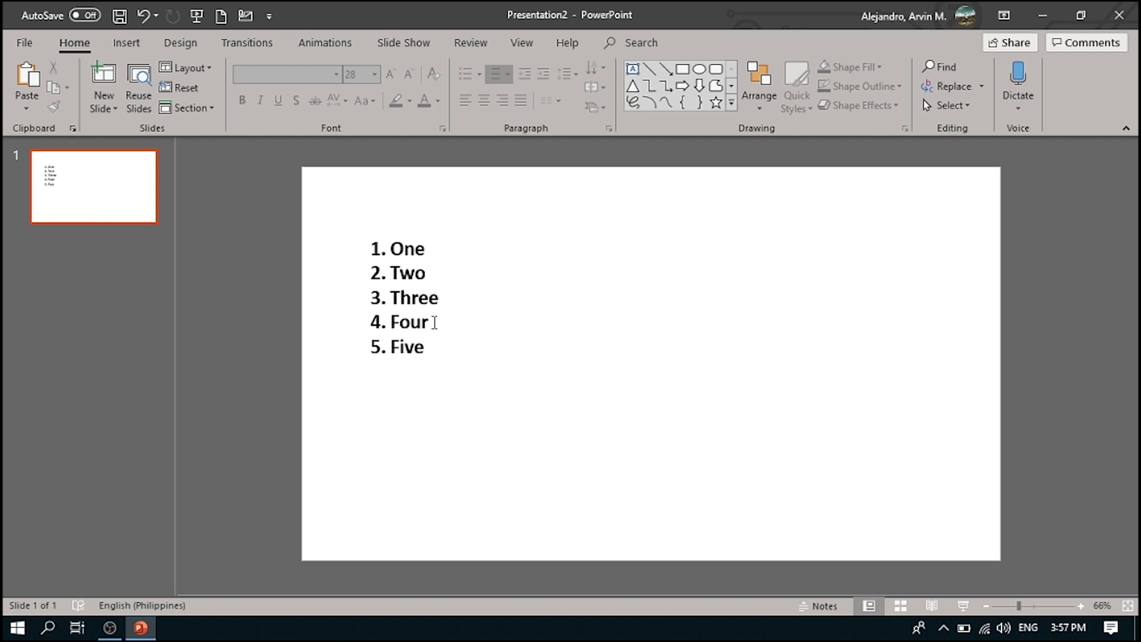
Select 'Four' and move it up and down the One–Five list with Alt+Shift+Up/Down
{"action": "left_click_drag", "start_coordinate": [434, 323], "coordinate": [404, 327]}
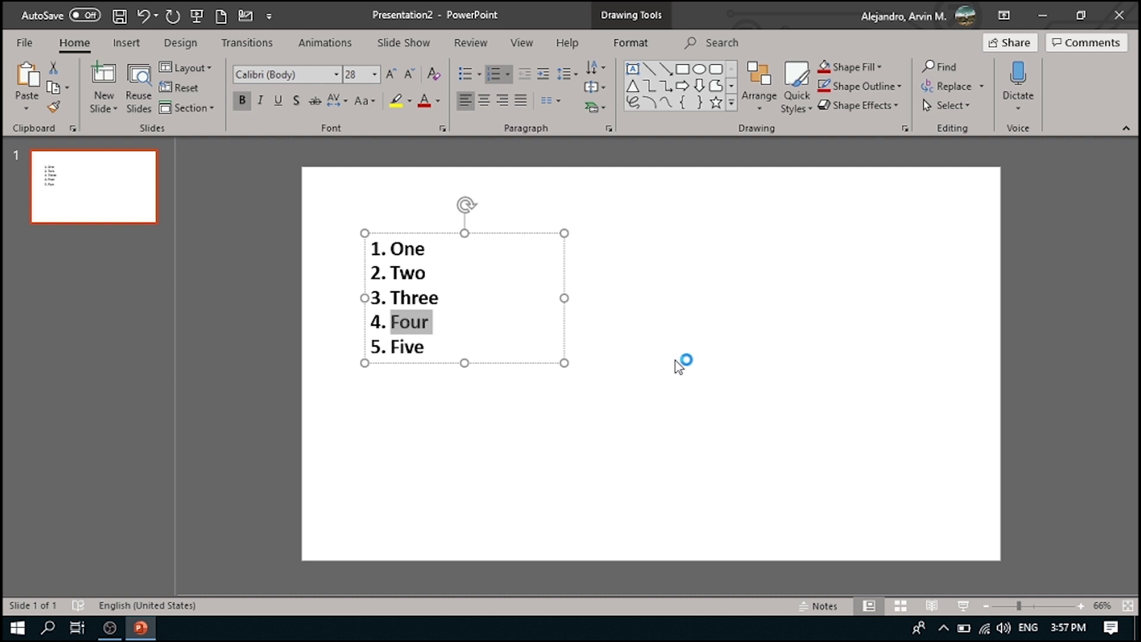
{"action": "key", "text": "alt+shift+Up"}
{"action": "key", "text": "alt+shift+Up"}
{"action": "key", "text": "alt+shift+Up"}
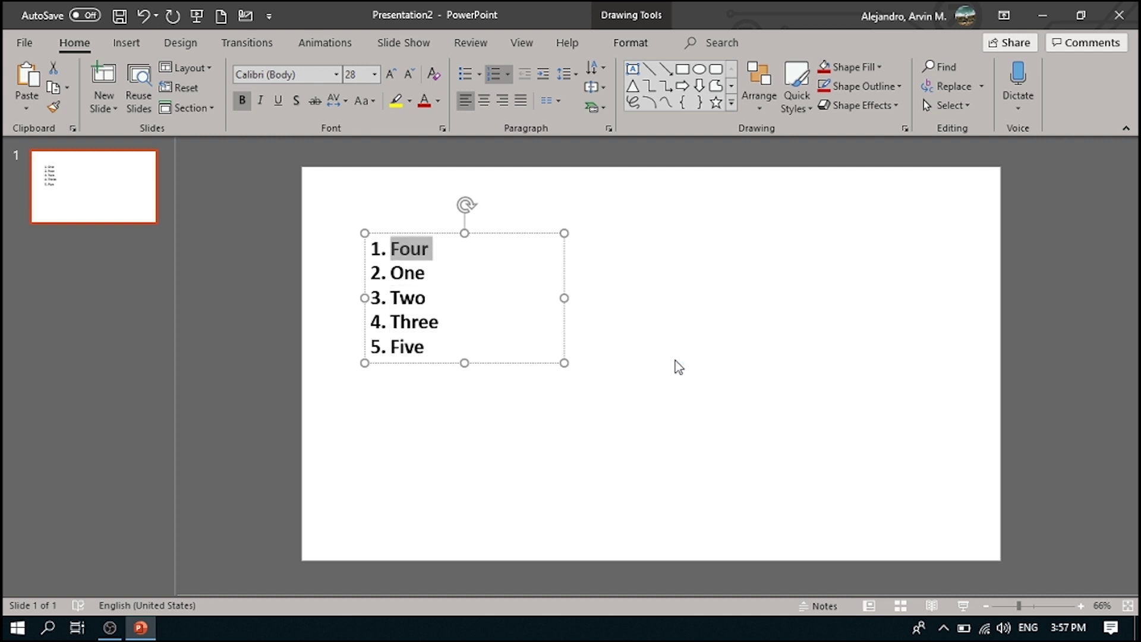
{"action": "key", "text": "alt+shift+Down"}
{"action": "key", "text": "alt+shift+Down"}
{"action": "key", "text": "alt+shift+Down"}
{"action": "key", "text": "alt+shift+Down"}
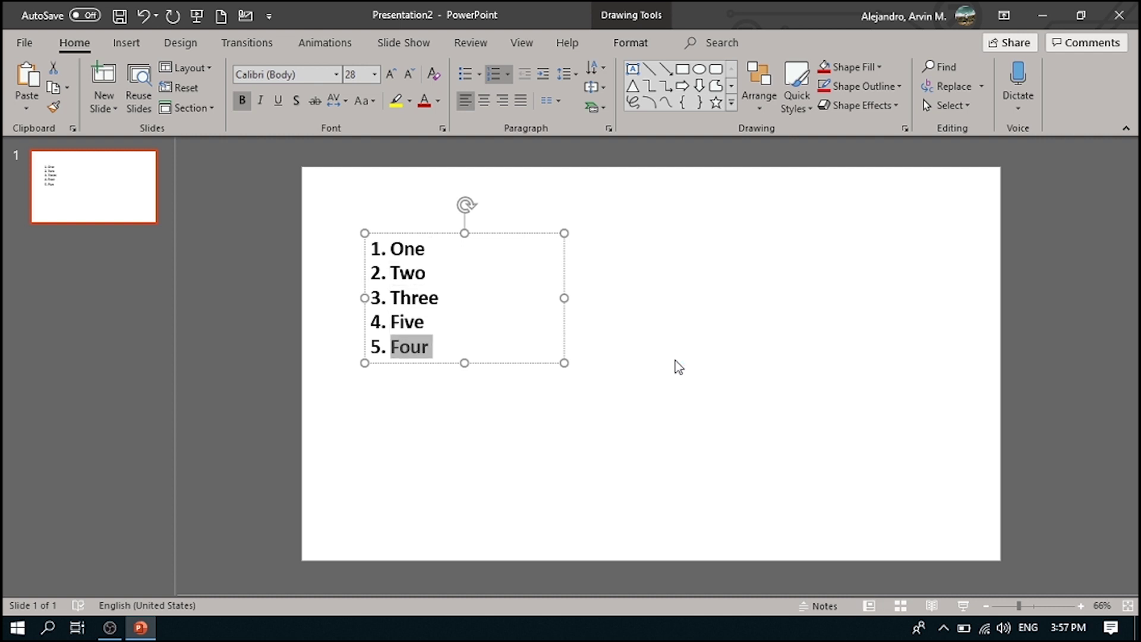
{"action": "key", "text": "alt+shift+Up"}
{"action": "key", "text": "alt+shift+Up"}
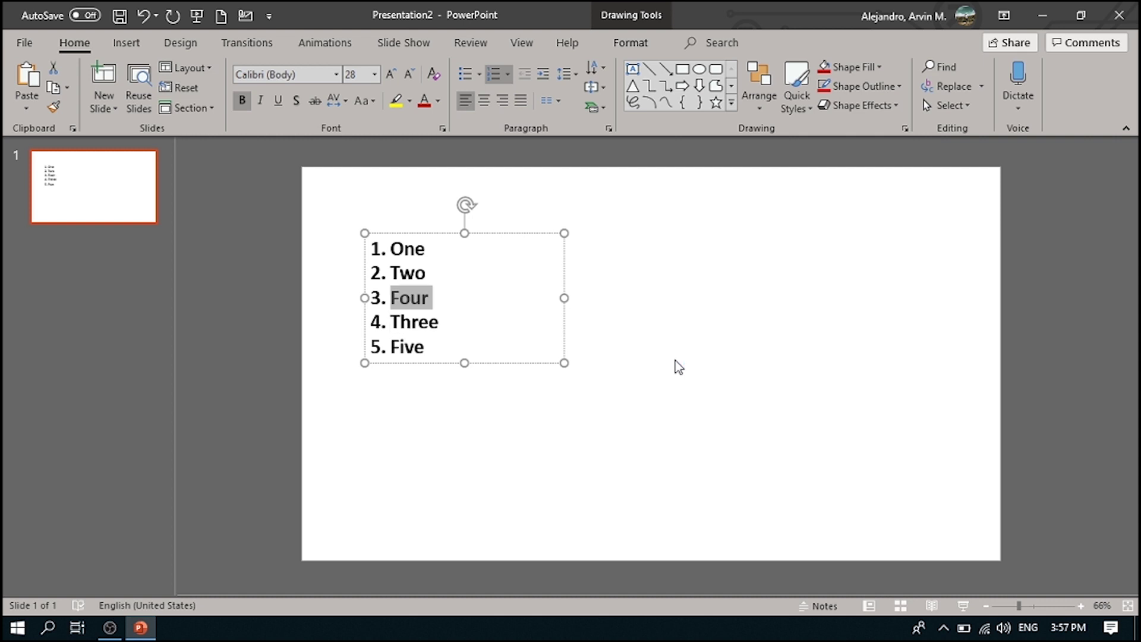
{"action": "key", "text": "alt+shift+Up"}
{"action": "key", "text": "alt+shift+Down"}
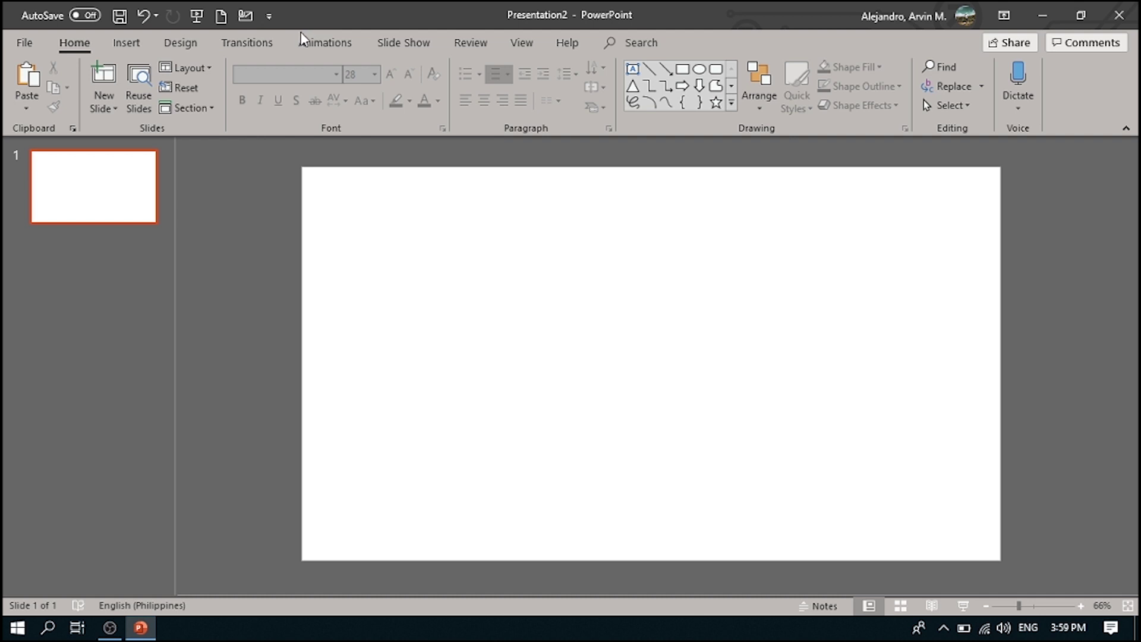
Add Open, Quick Print, and Print Preview and Print to the Quick Access Toolbar
{"action": "left_click", "coordinate": [269, 18]}
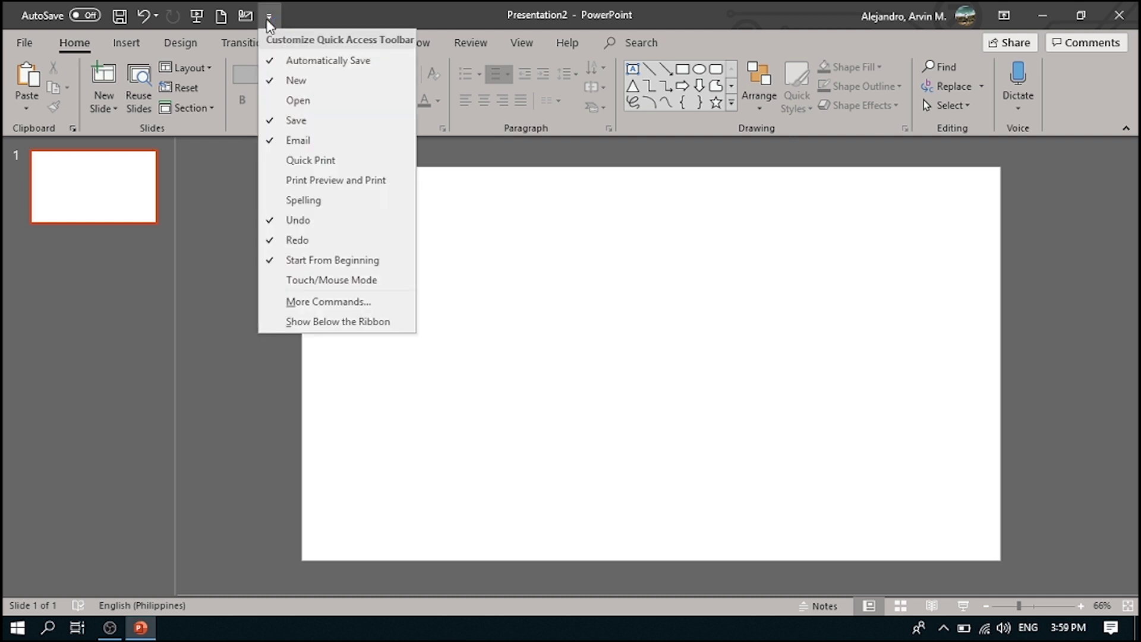
{"action": "left_click", "coordinate": [303, 101]}
{"action": "left_click", "coordinate": [296, 17]}
{"action": "left_click", "coordinate": [338, 156]}
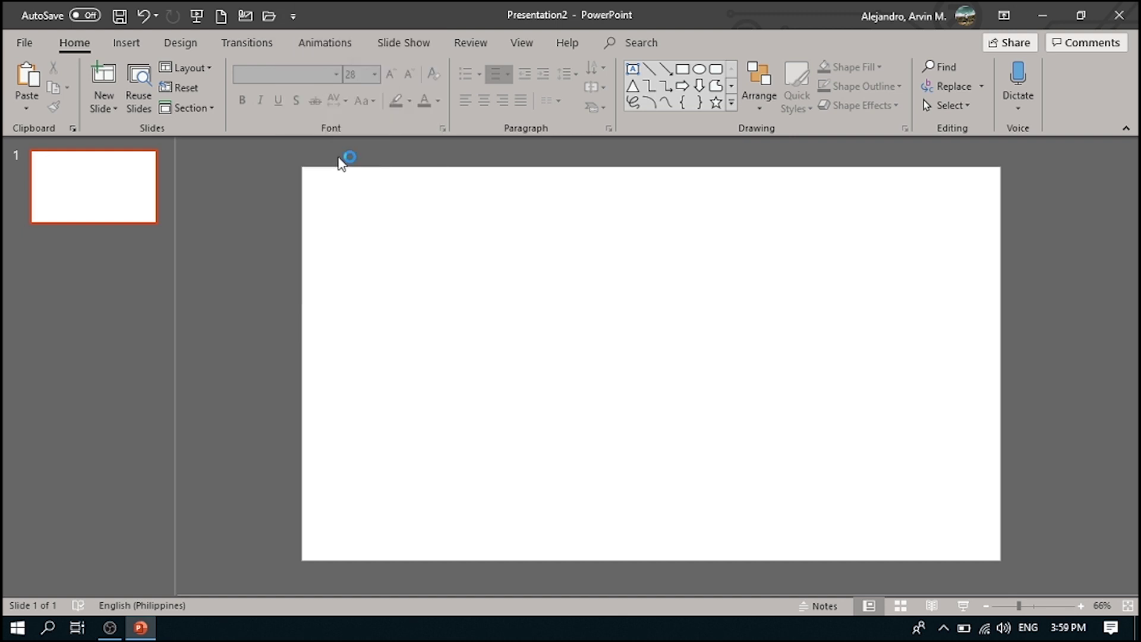
{"action": "left_click", "coordinate": [317, 20]}
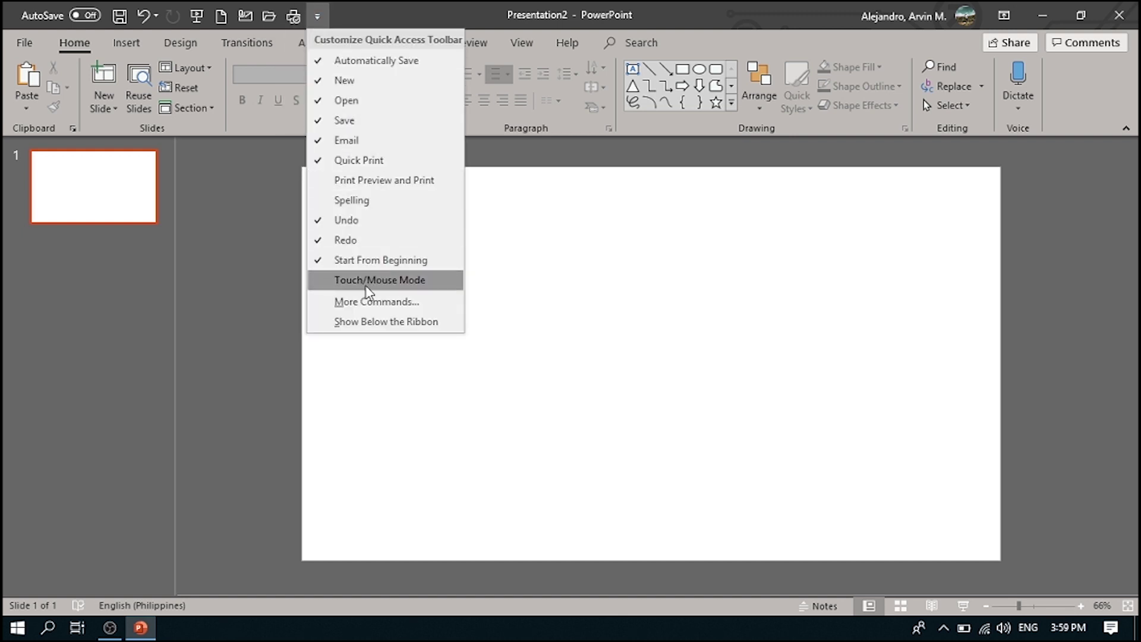
{"action": "left_click", "coordinate": [376, 182]}
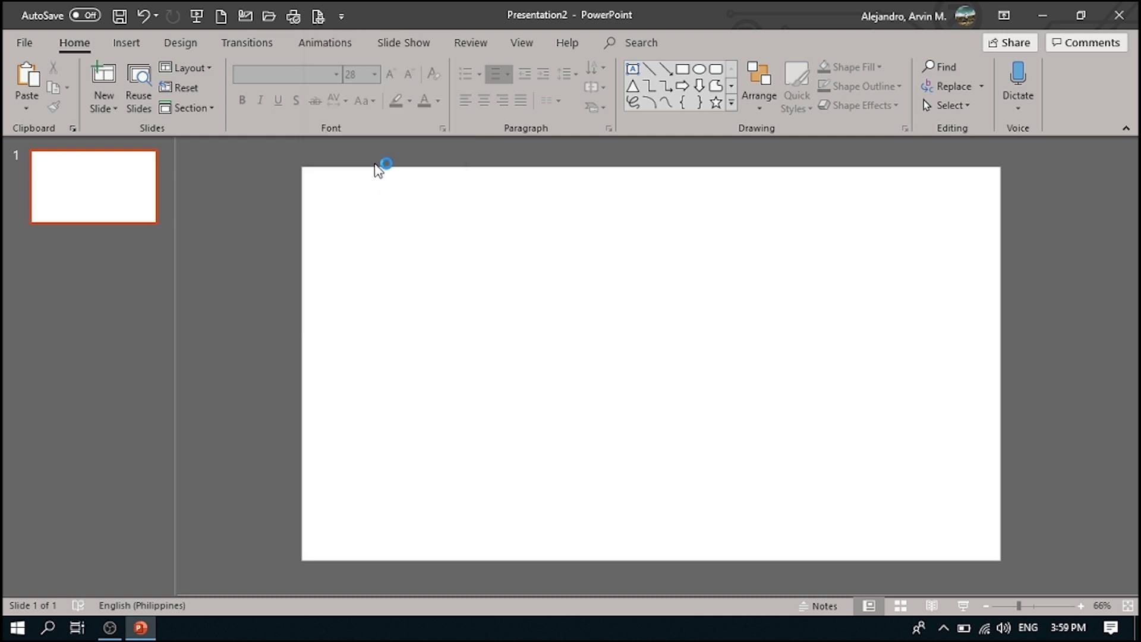
Remove Print Preview and Print and Email from the toolbar, then select AutoSave under More Commands
{"action": "left_click", "coordinate": [343, 18]}
{"action": "left_click", "coordinate": [371, 179]}
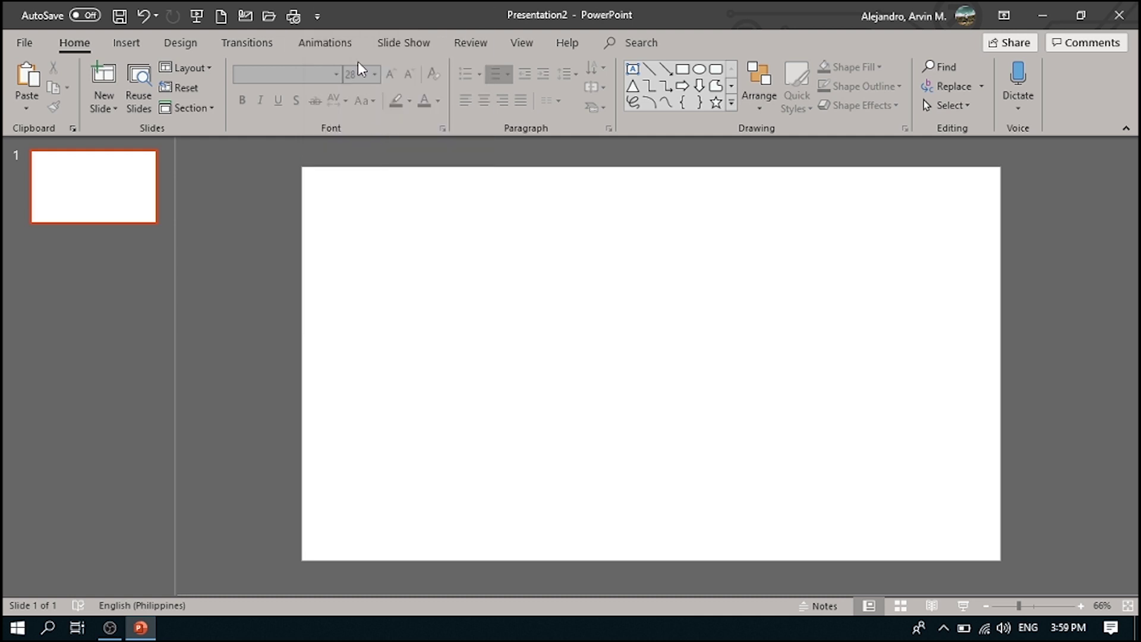
{"action": "left_click", "coordinate": [324, 17]}
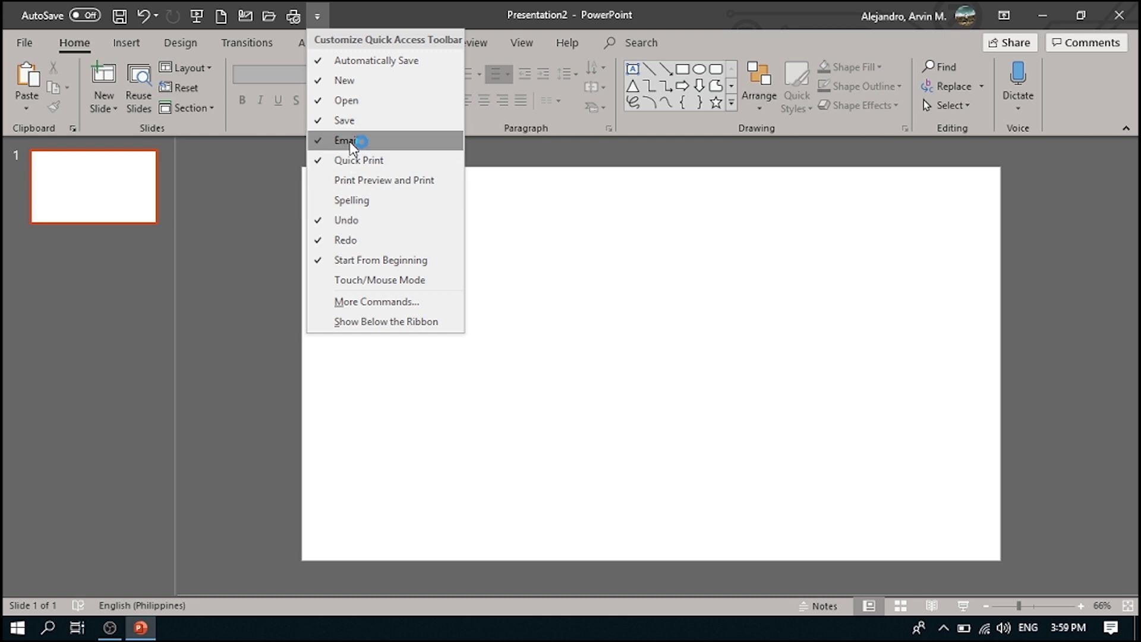
{"action": "left_click", "coordinate": [350, 141]}
{"action": "left_click", "coordinate": [293, 17]}
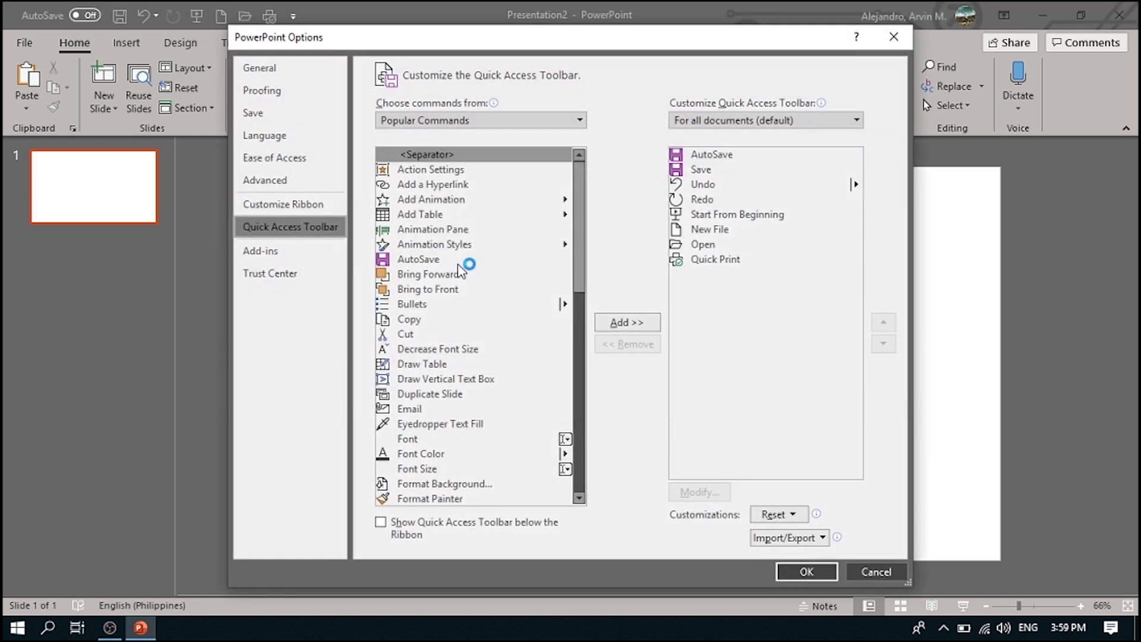
{"action": "left_click", "coordinate": [445, 260]}
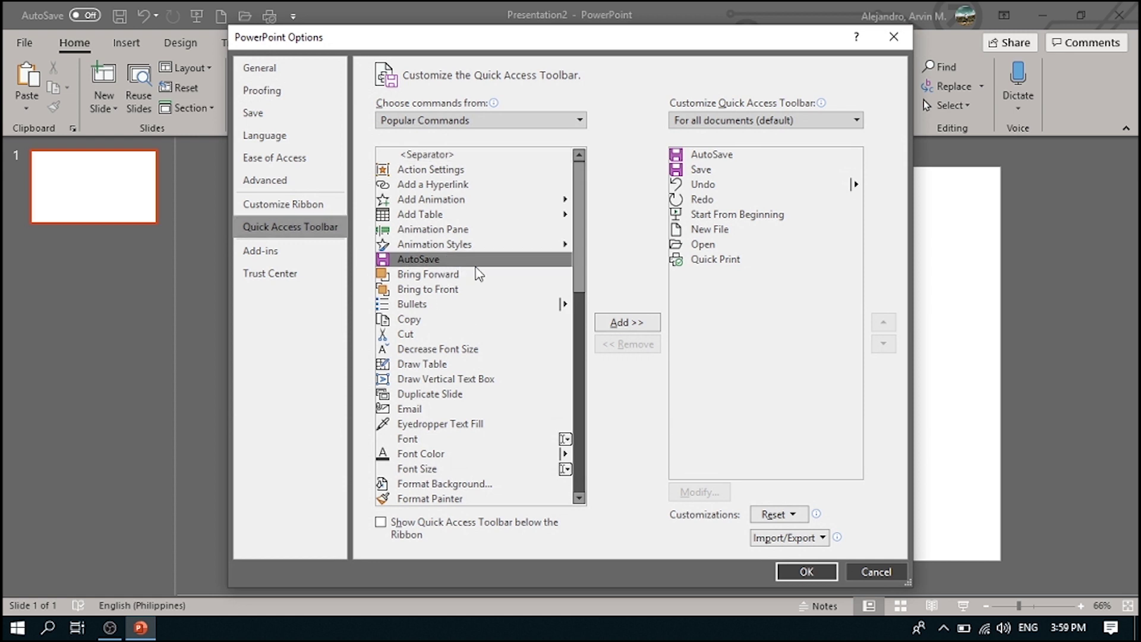